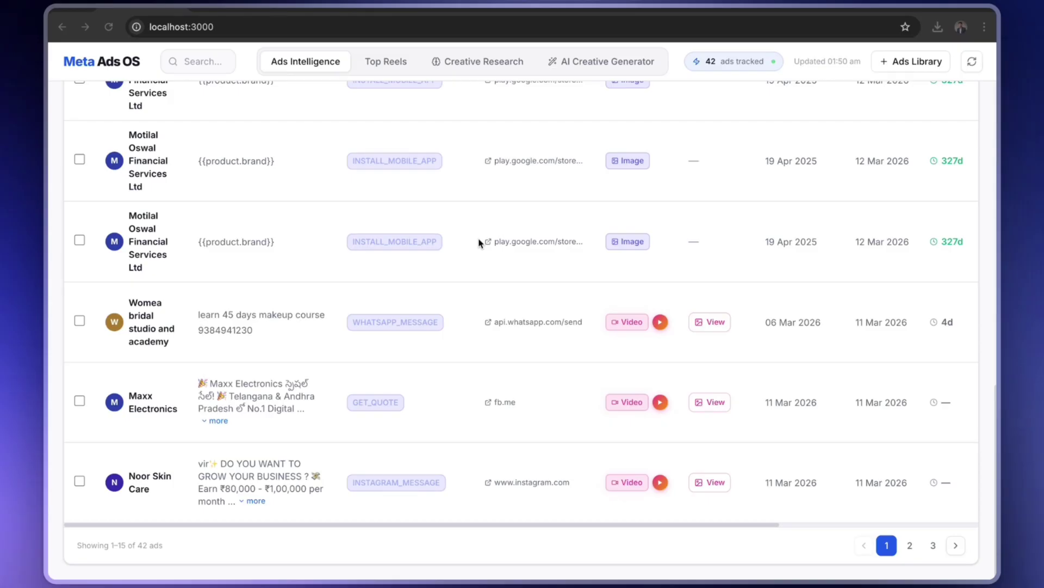
Look through the Top Reels and Creative Research sections, and browse the Top Reels Intelligence table
left_click(392, 61)
left_click(471, 61)
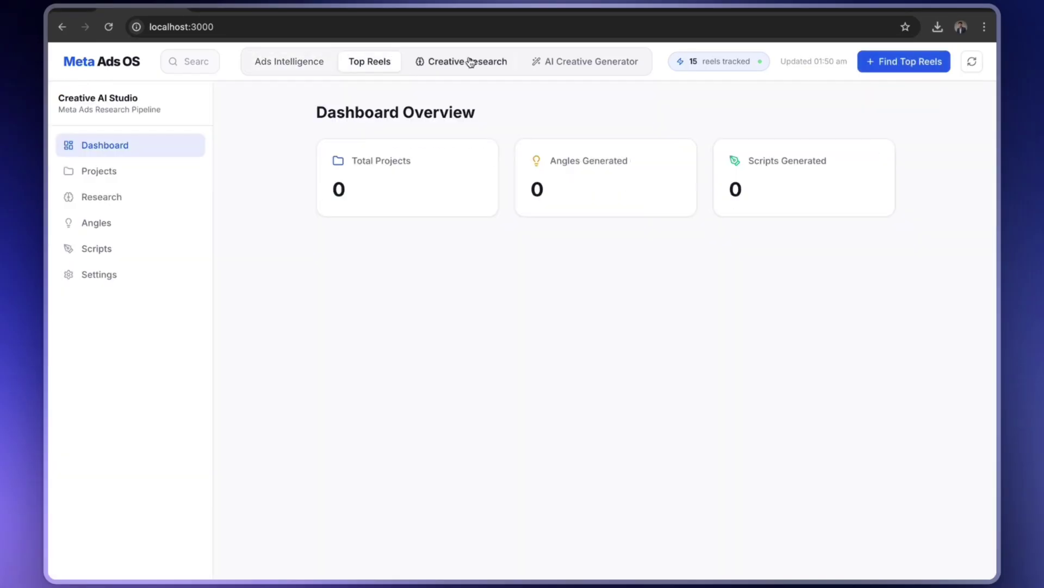
left_click(578, 68)
left_click(359, 62)
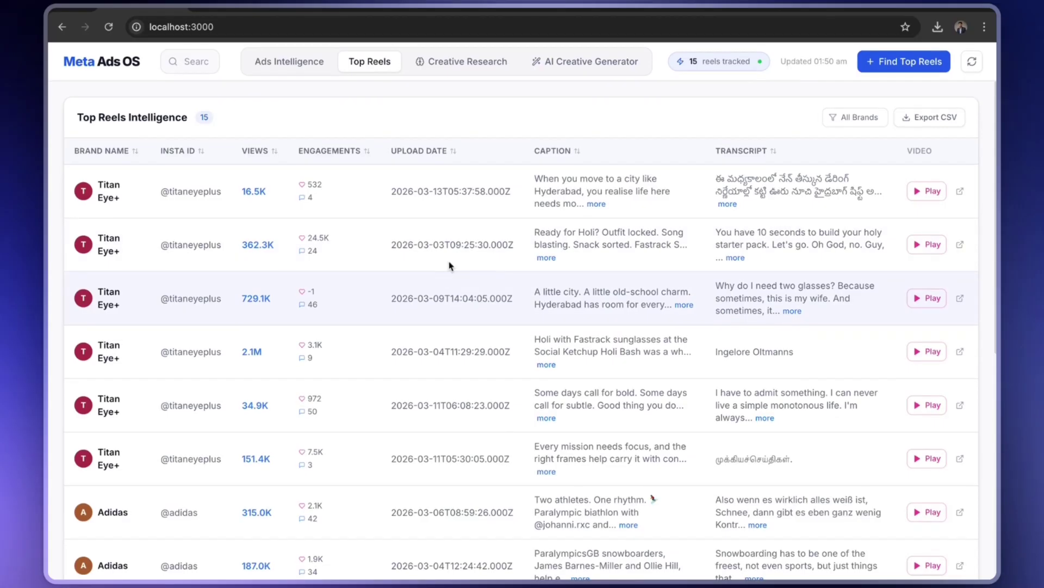
scroll(428, 289, "down", 1)
scroll(429, 289, "up", 1)
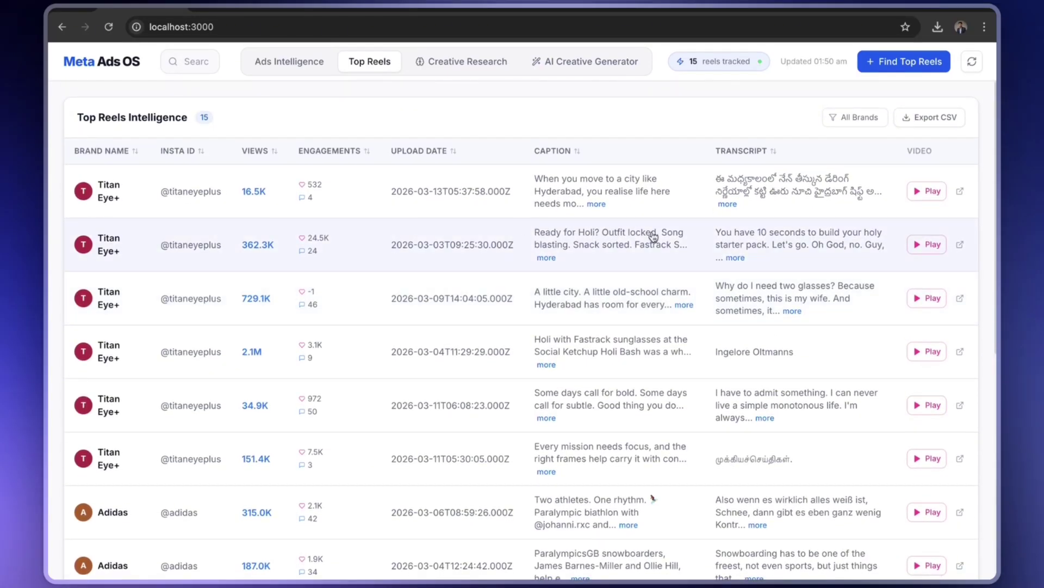
Run a Find Top Reels extraction for the brand muscleblaze with posts newer than 01/03/2026, and close the dialog
left_click(892, 72)
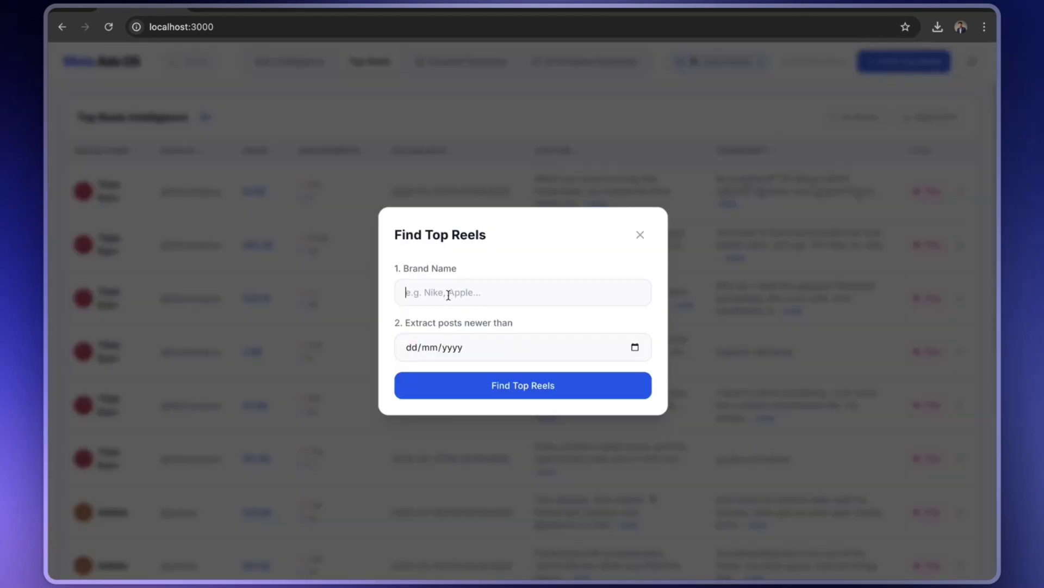
type("muscleblaze")
left_click(467, 349)
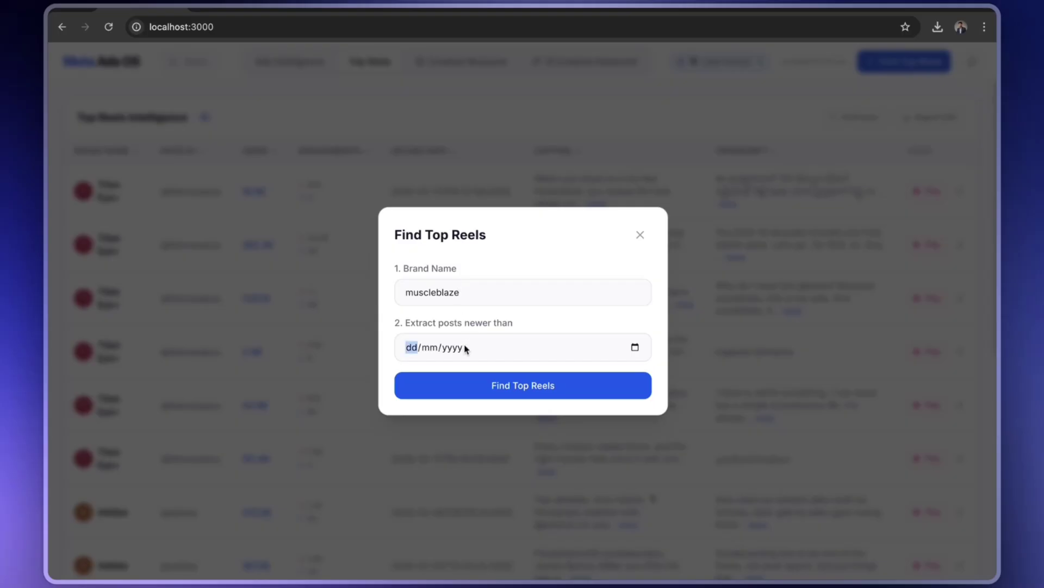
left_click(635, 347)
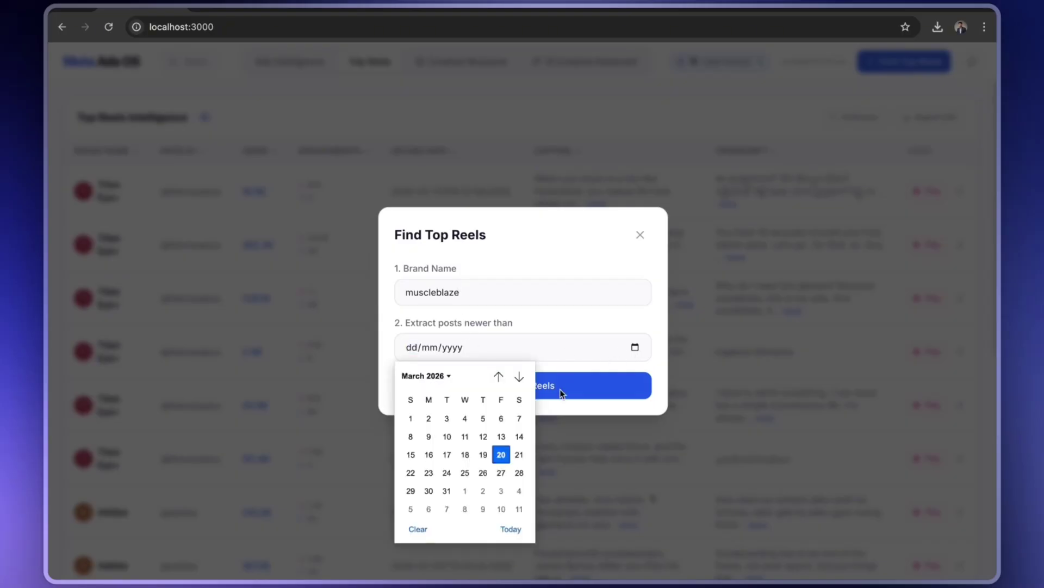
left_click(412, 422)
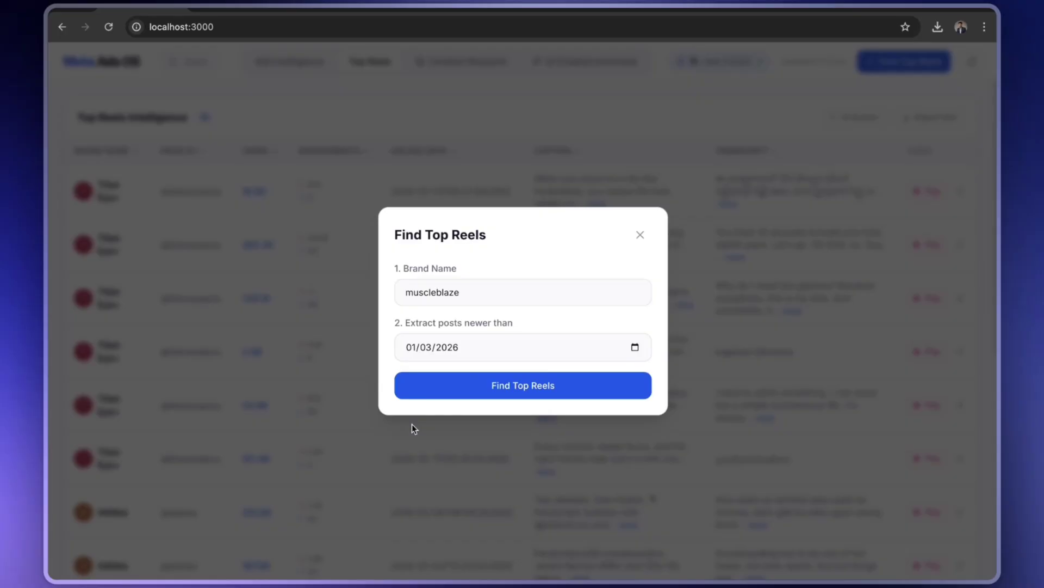
left_click(520, 399)
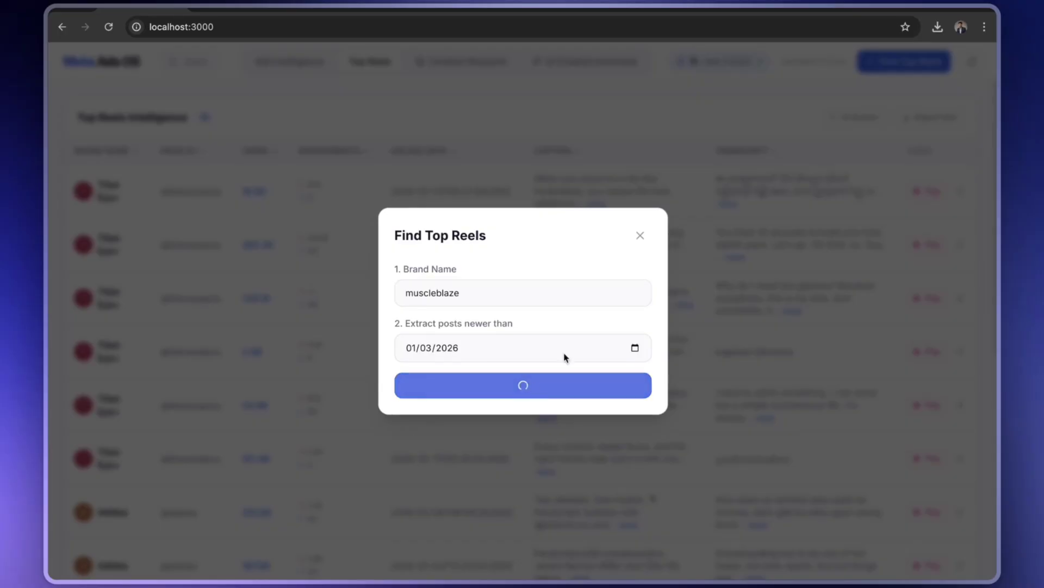
left_click(641, 237)
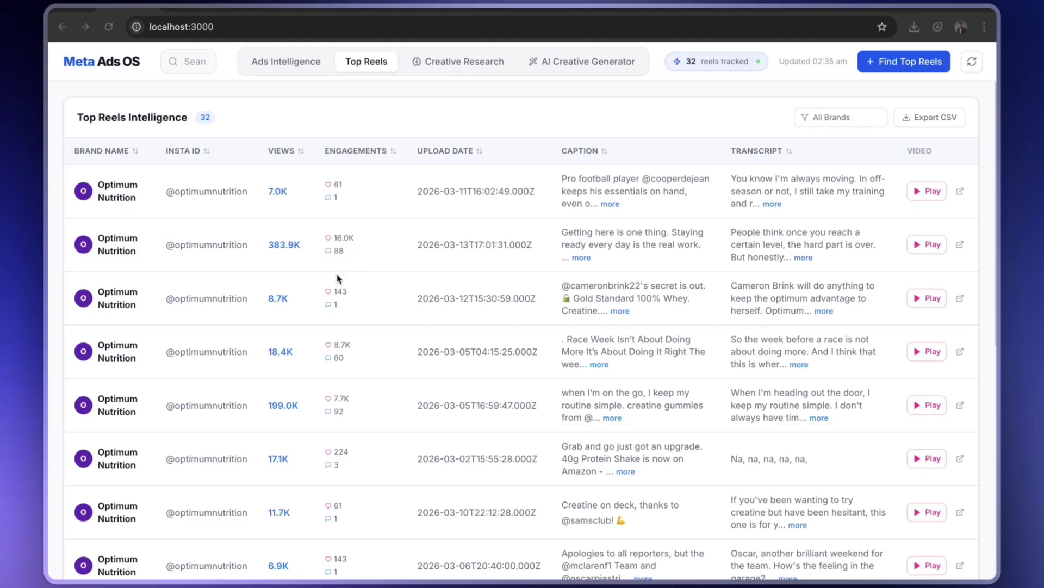
Browse the Optimum Nutrition reels and expand the full transcript of the reel with 199.0K views
scroll(338, 278, "down", 1)
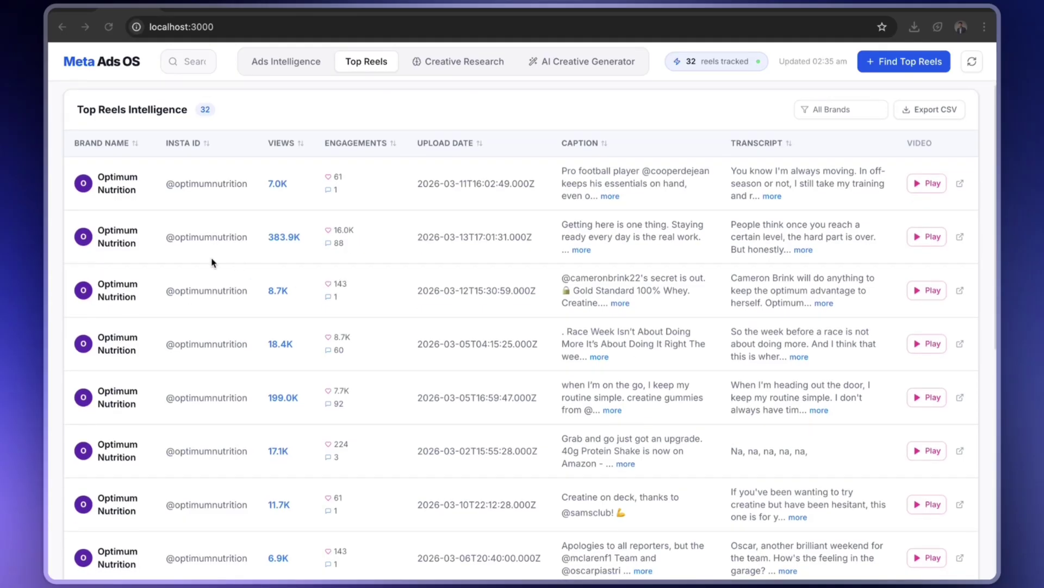
scroll(135, 262, "down", 2)
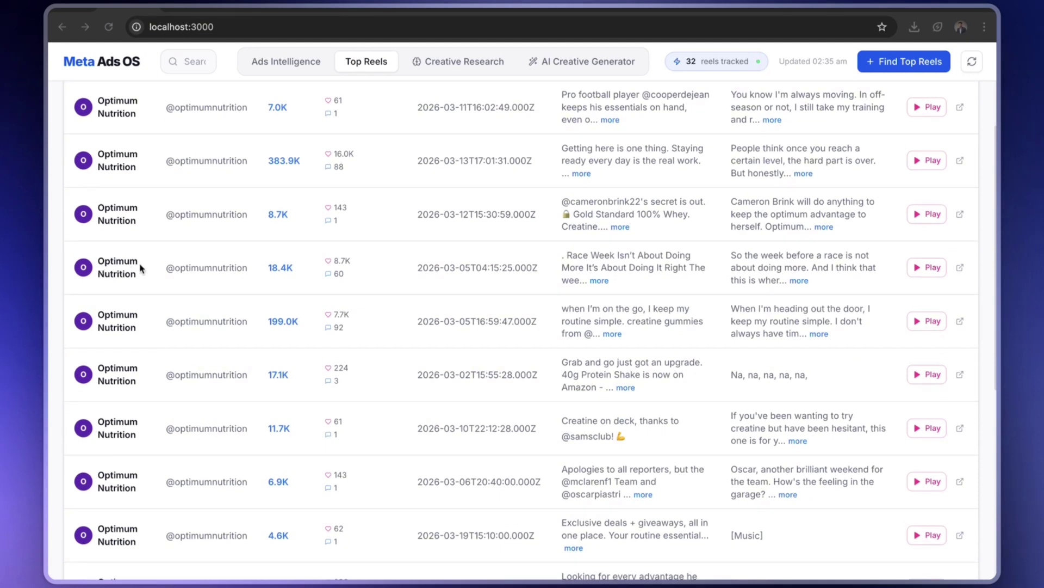
scroll(168, 298, "up", 2)
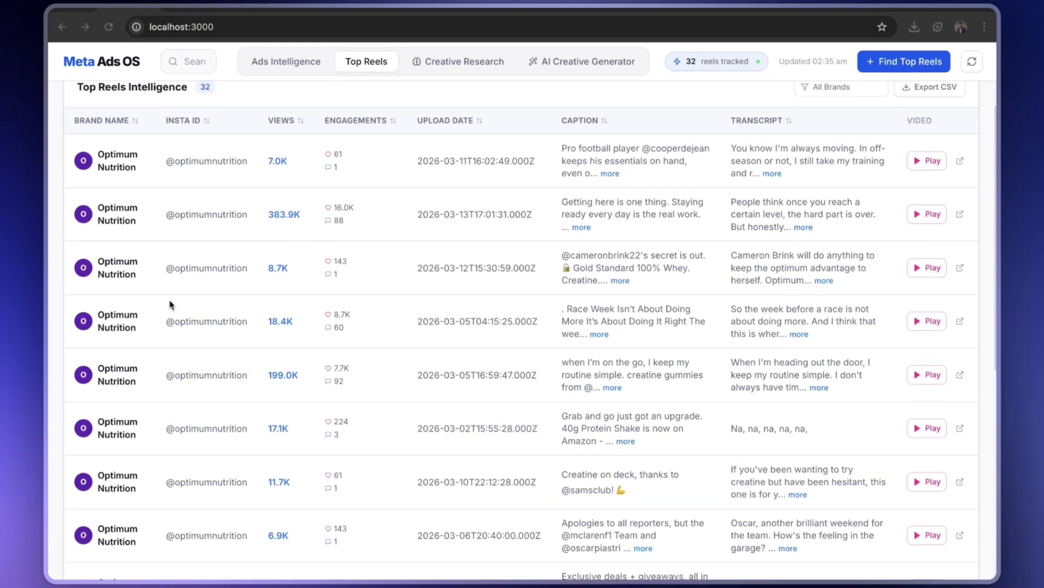
scroll(291, 342, "down", 3)
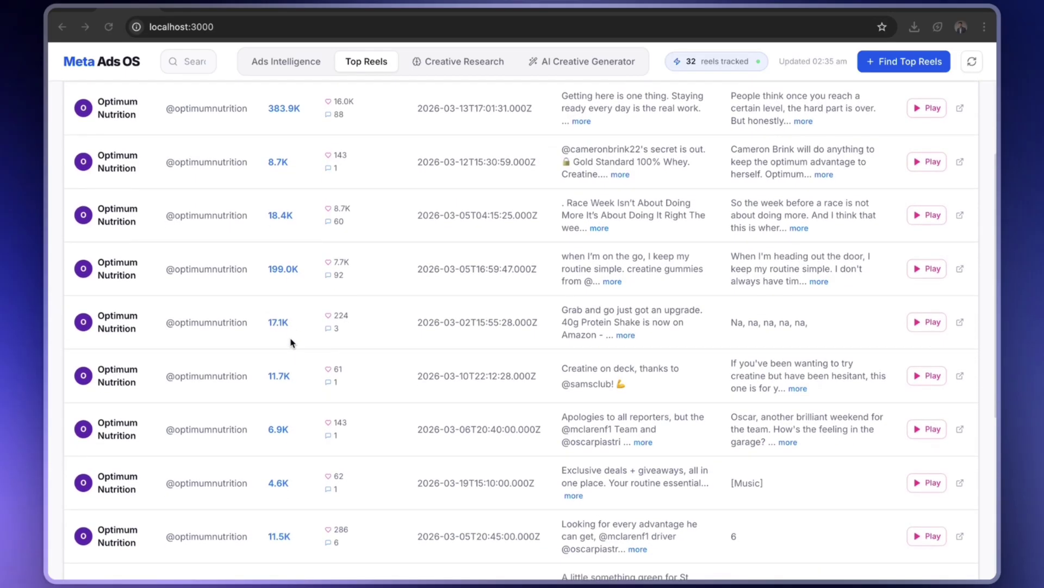
left_click(820, 281)
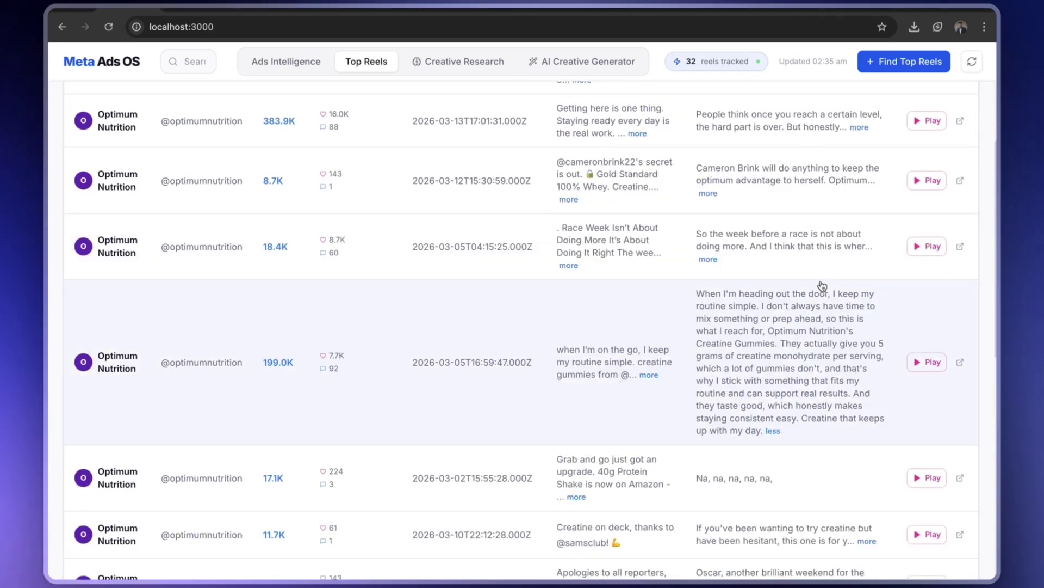
scroll(344, 403, "up", 3)
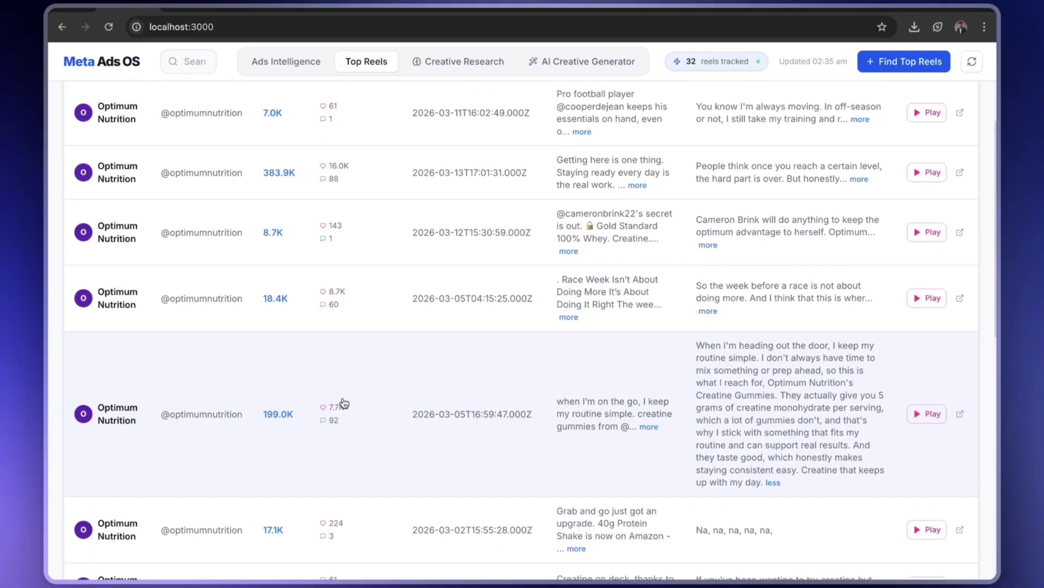
scroll(269, 489, "down", 2)
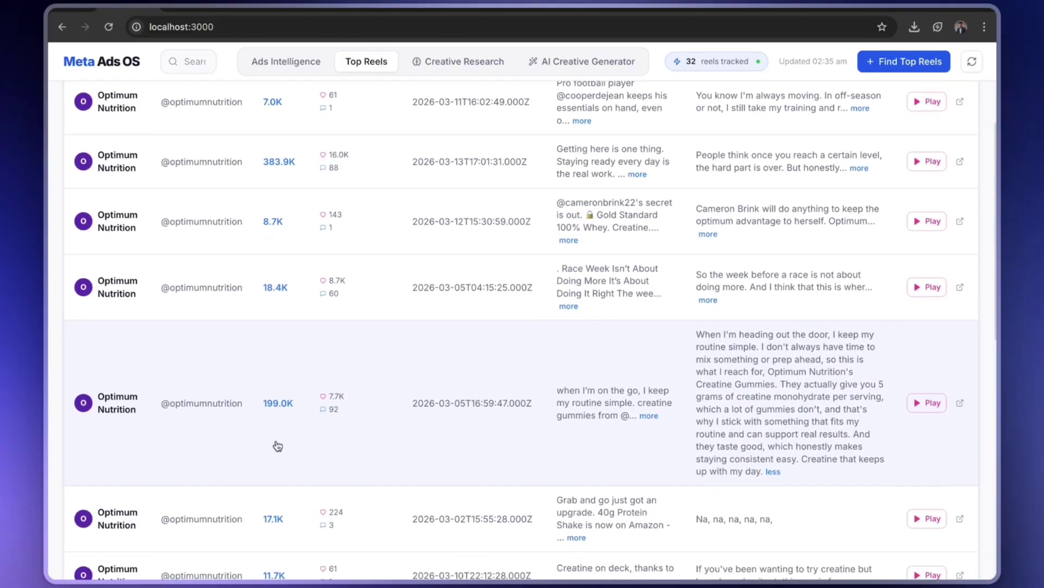
scroll(278, 443, "down", 2)
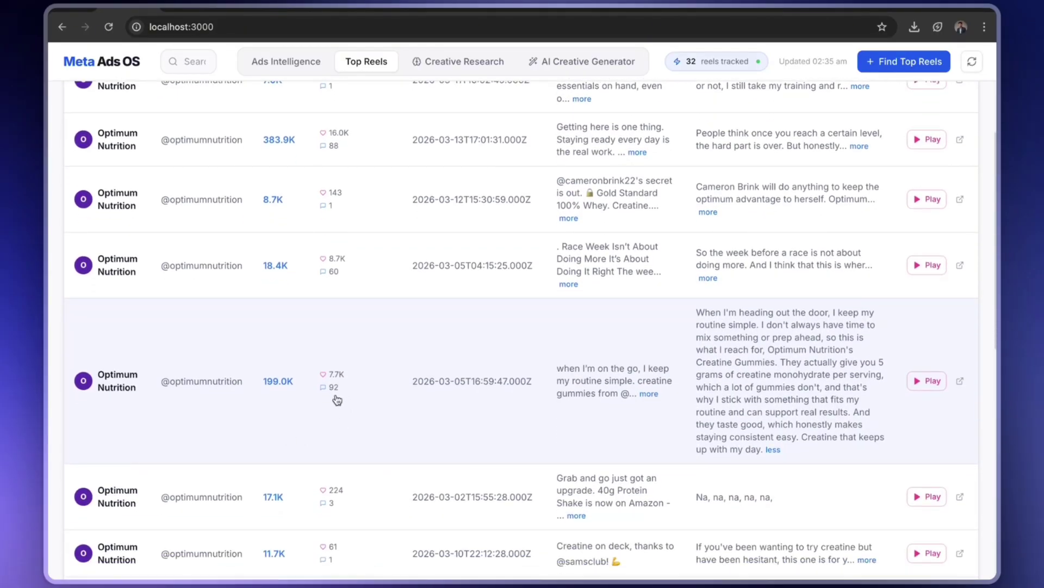
Open the 199.0K-view reel's Instagram post in a new tab and dismiss the sign-up prompt
left_click(931, 381)
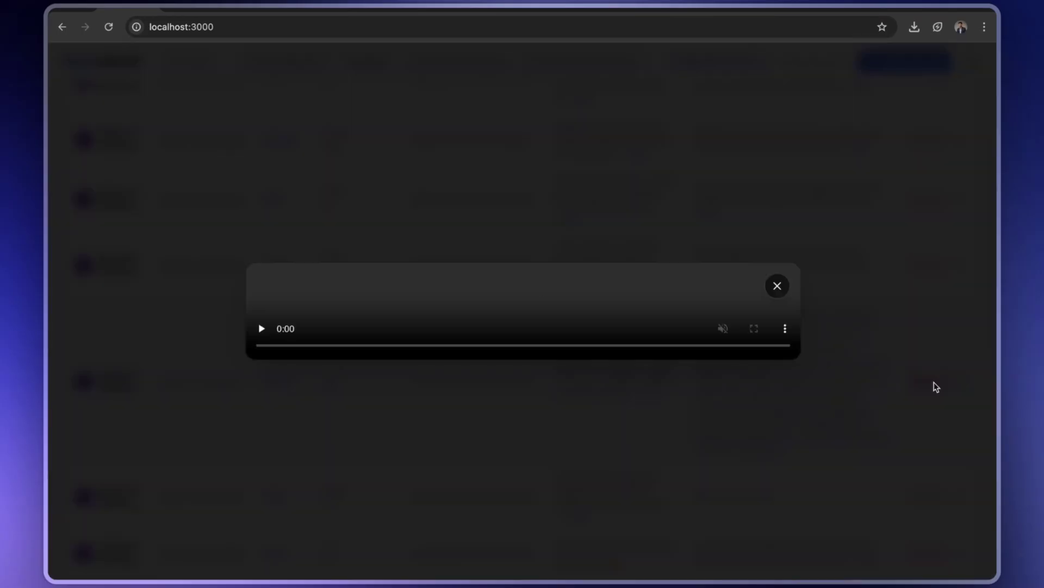
left_click(488, 383)
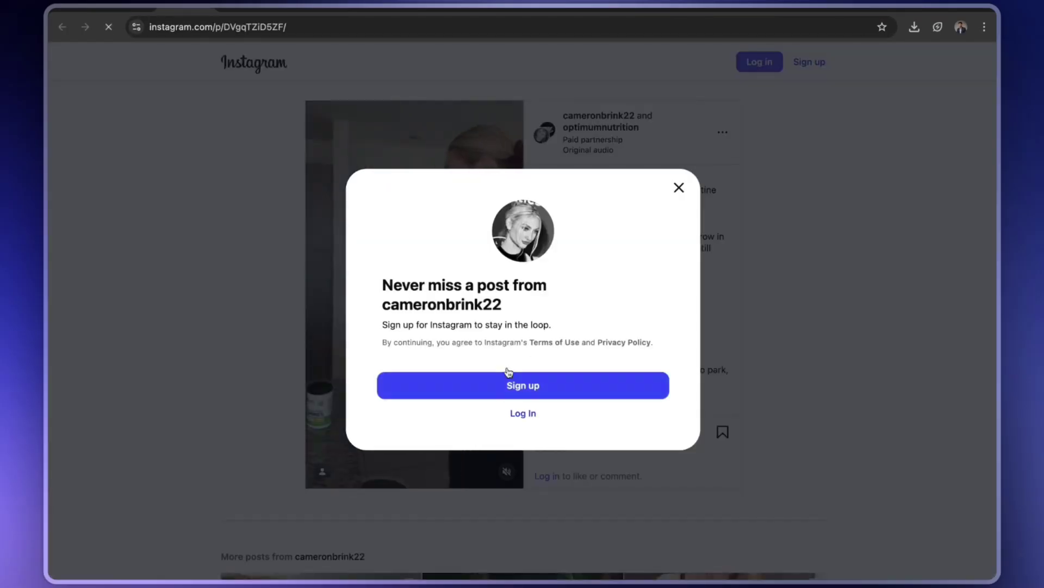
left_click(679, 188)
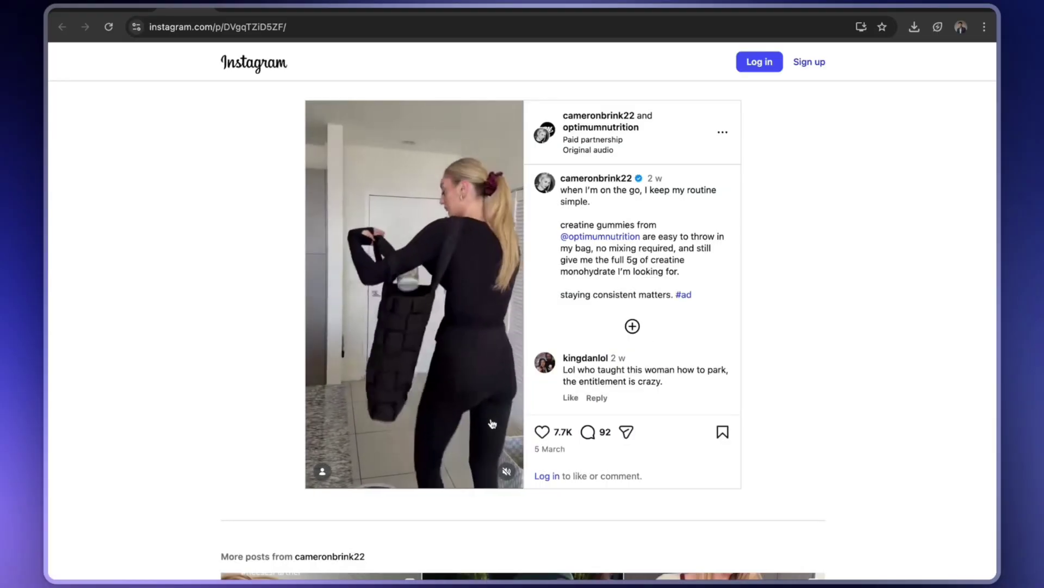
Watch the Instagram reel with its sound on, return to Meta Ads OS and close the video player
left_click(508, 472)
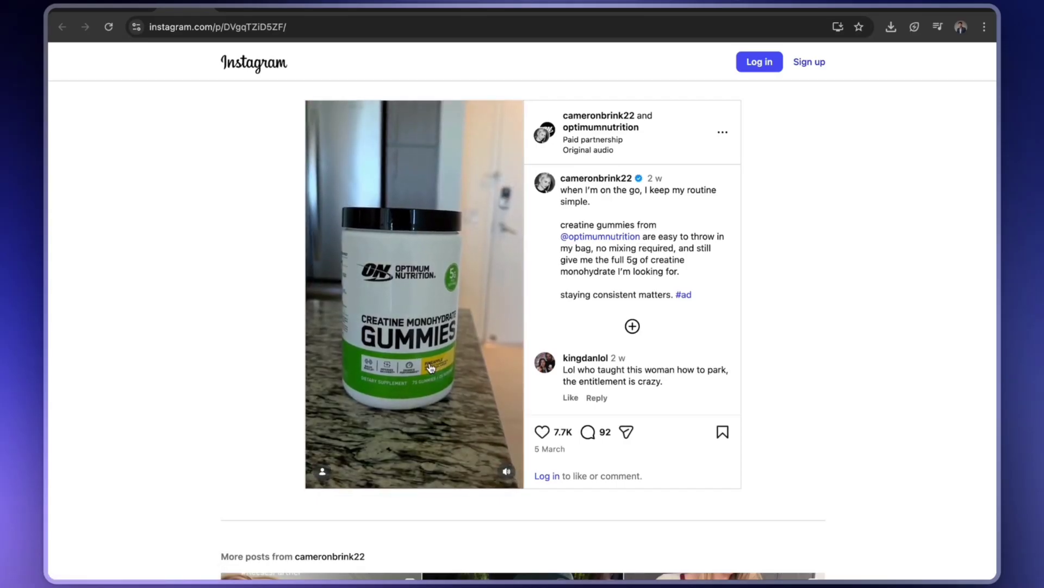
left_click(458, 346)
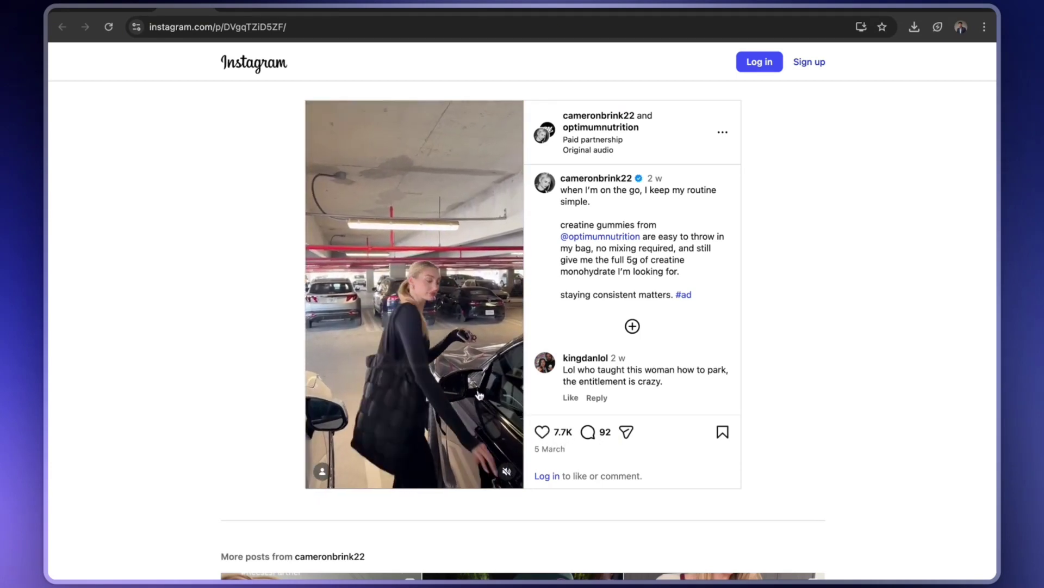
left_click(442, 375)
left_click(129, 9)
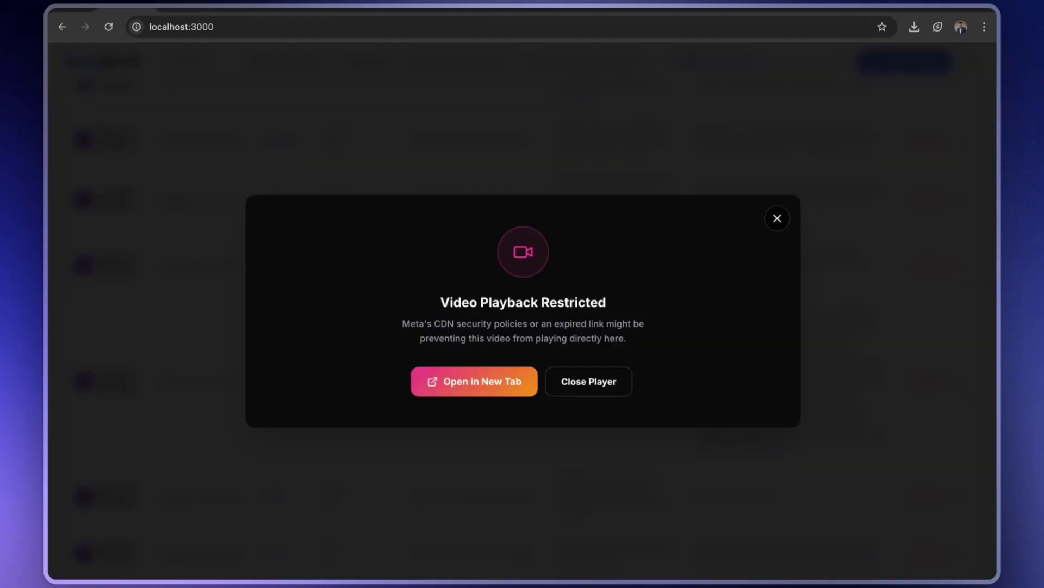
left_click(778, 218)
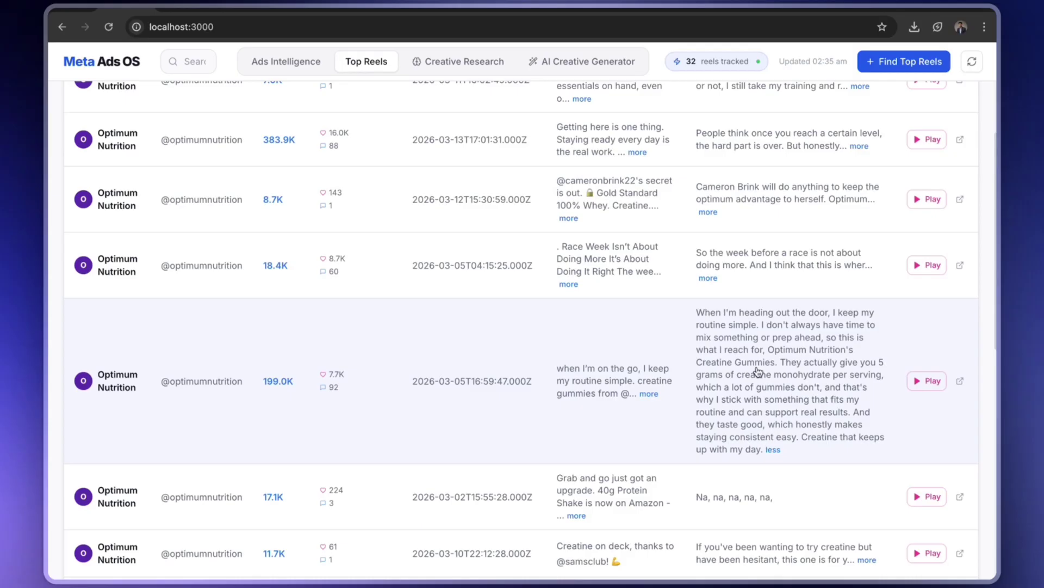
Highlight the expanded transcript of the 199.0K-view reel to examine it, and clear the selection
left_click_drag(701, 313, 767, 466)
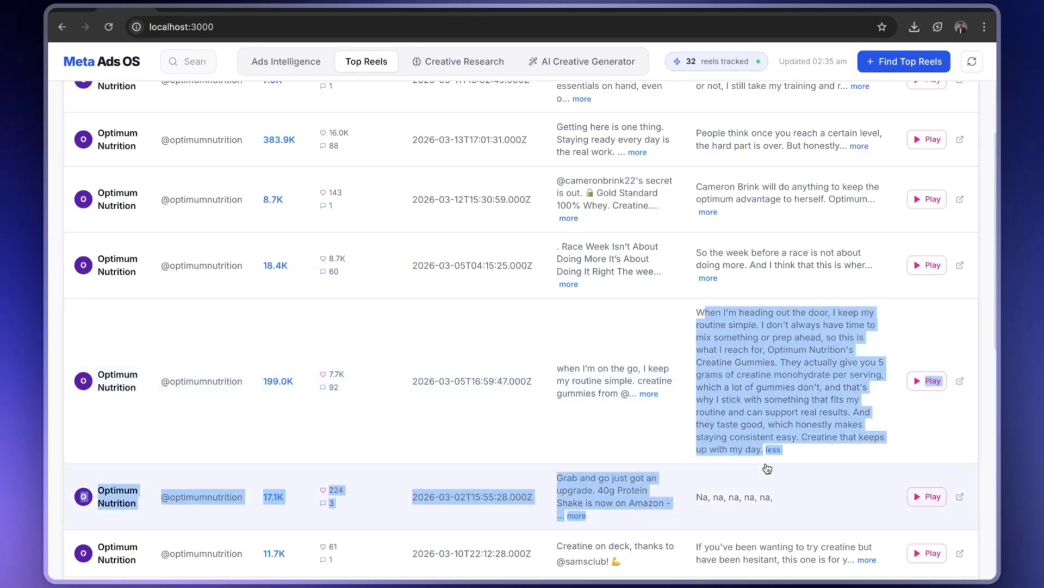
left_click(780, 397)
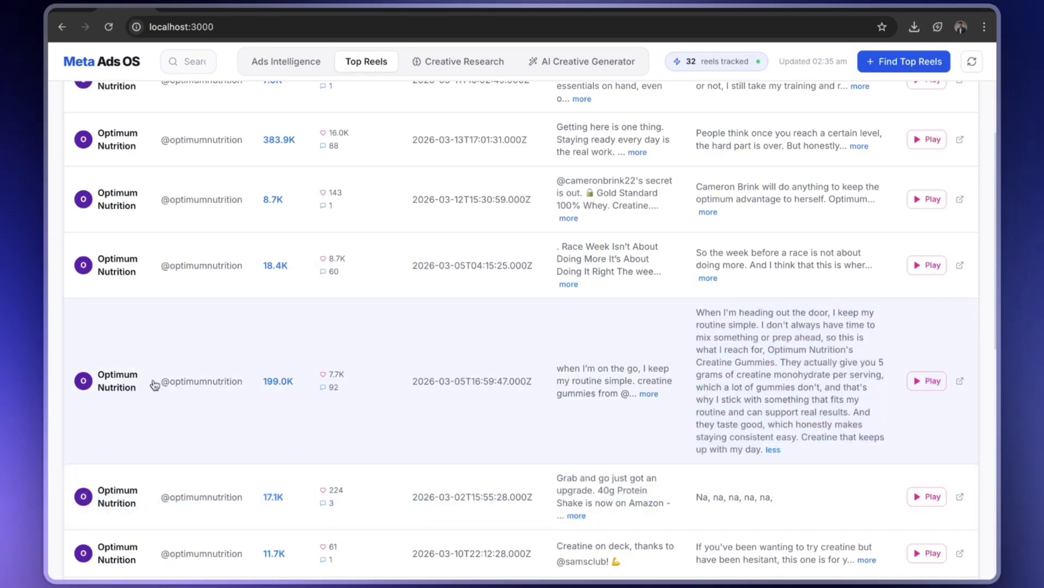
scroll(250, 371, "up", 3)
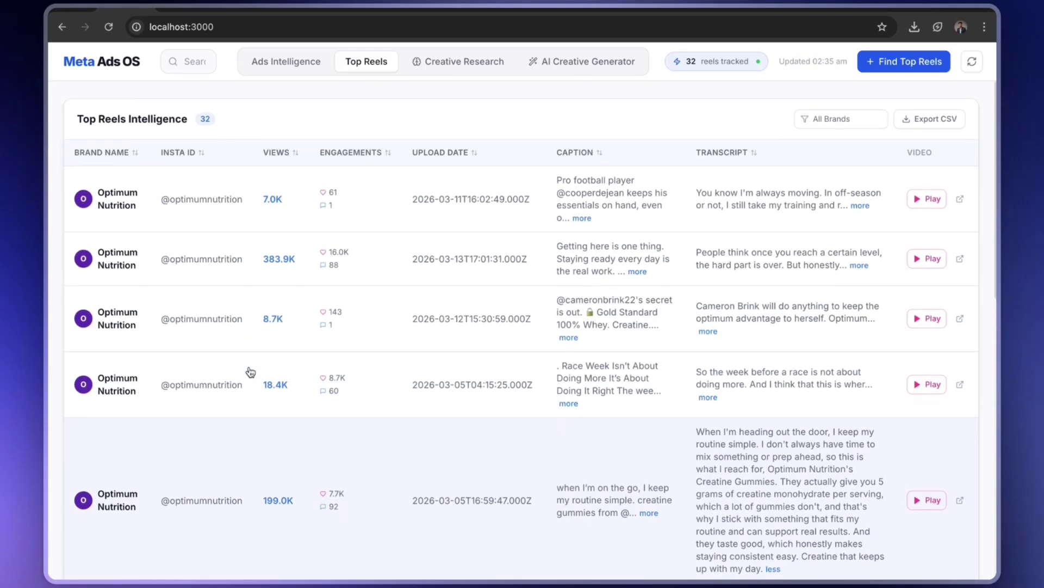
Start a new project in Creative Research with the product name "Hair Growth Actives 18% Hair Serum"
left_click(455, 67)
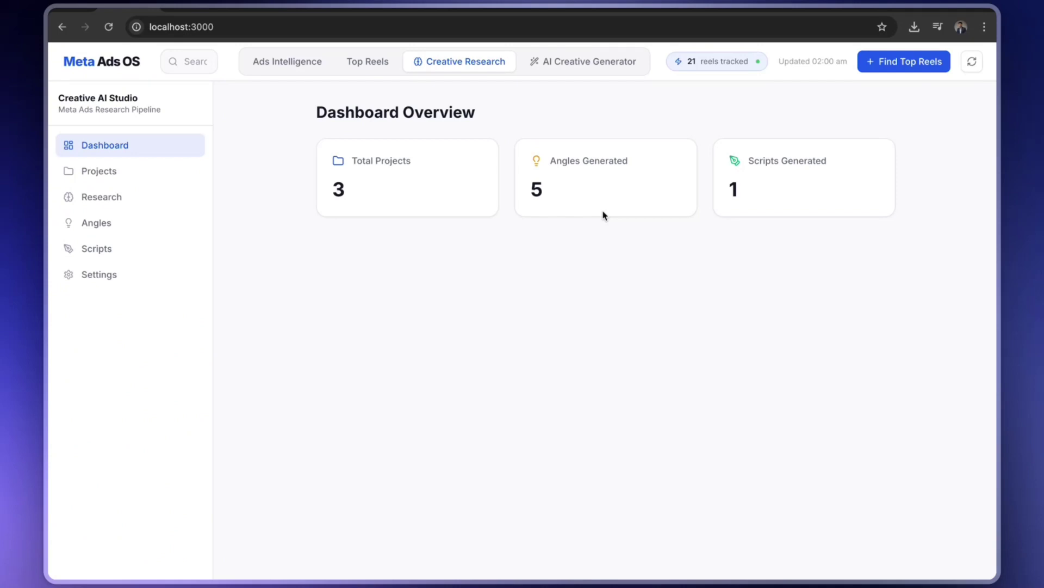
left_click(128, 177)
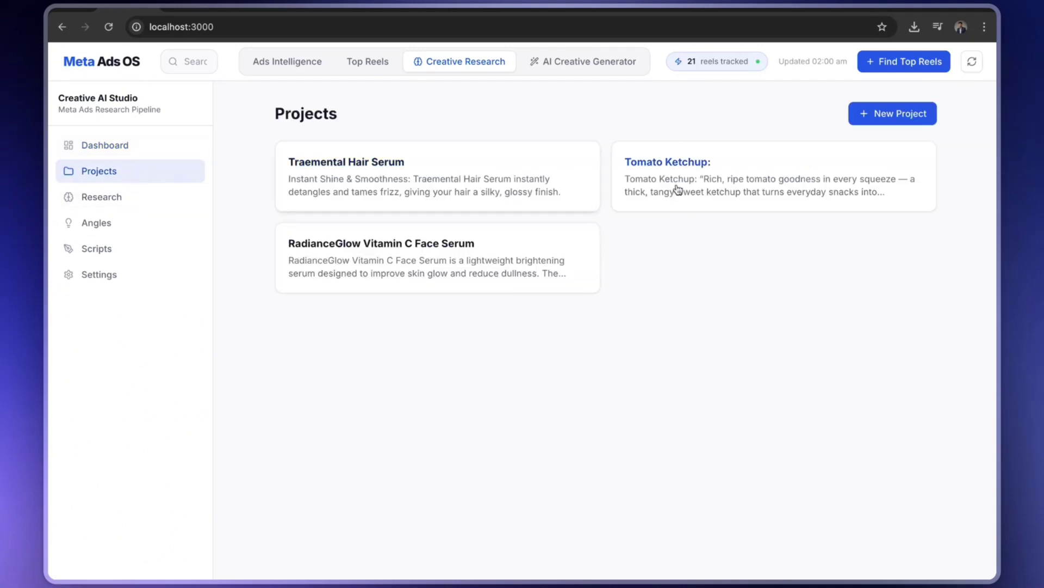
left_click(911, 118)
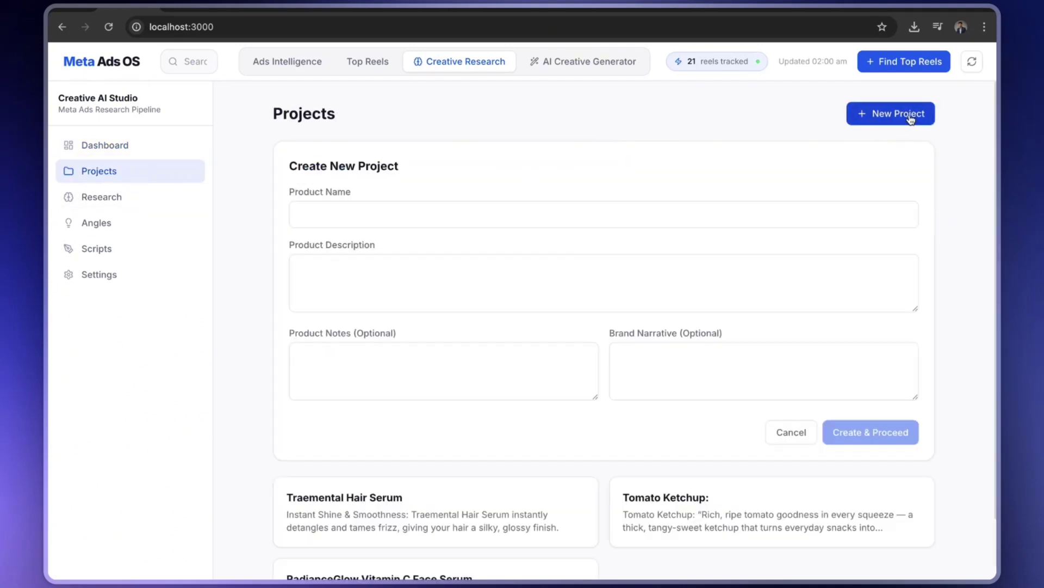
left_click(439, 218)
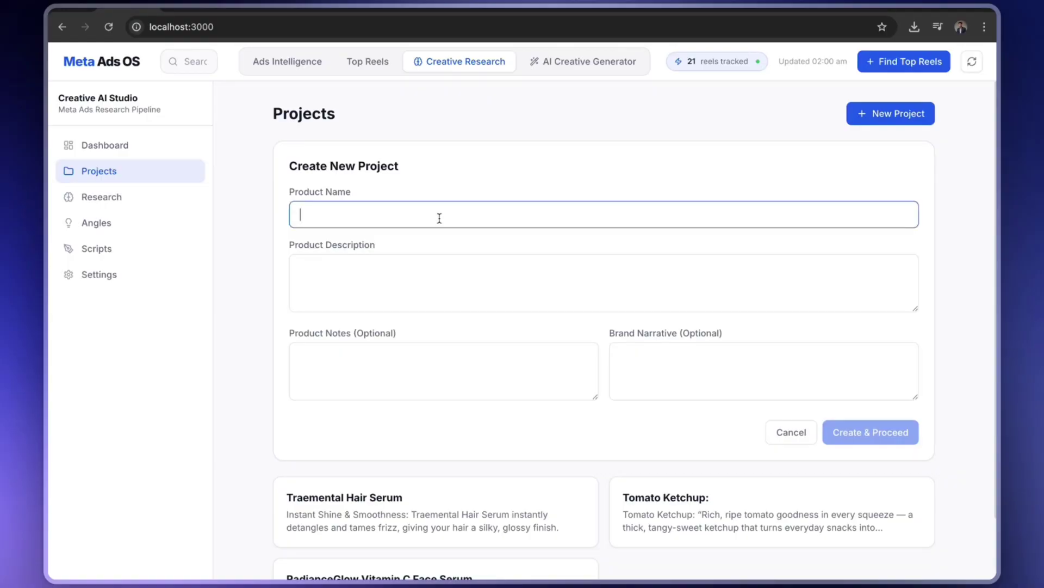
type("Hair Growth Actives 18% Hair Serum")
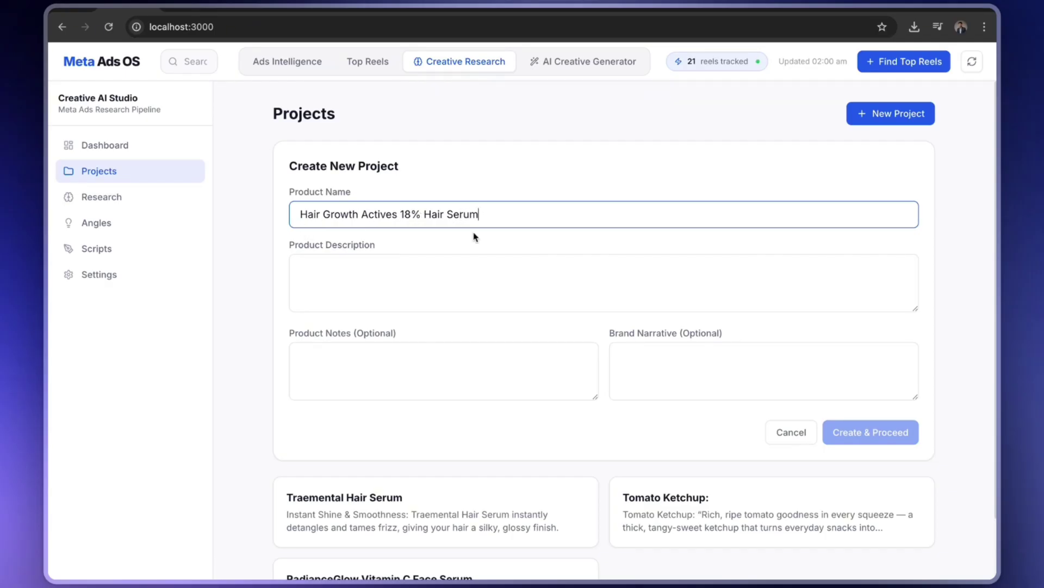
Describe the product as a powerful hair growth serum with Capixyl, Redensyl, Procapil, Anagain and Baicapil at 18% concentration for fuller, thicker hair
left_click(405, 263)
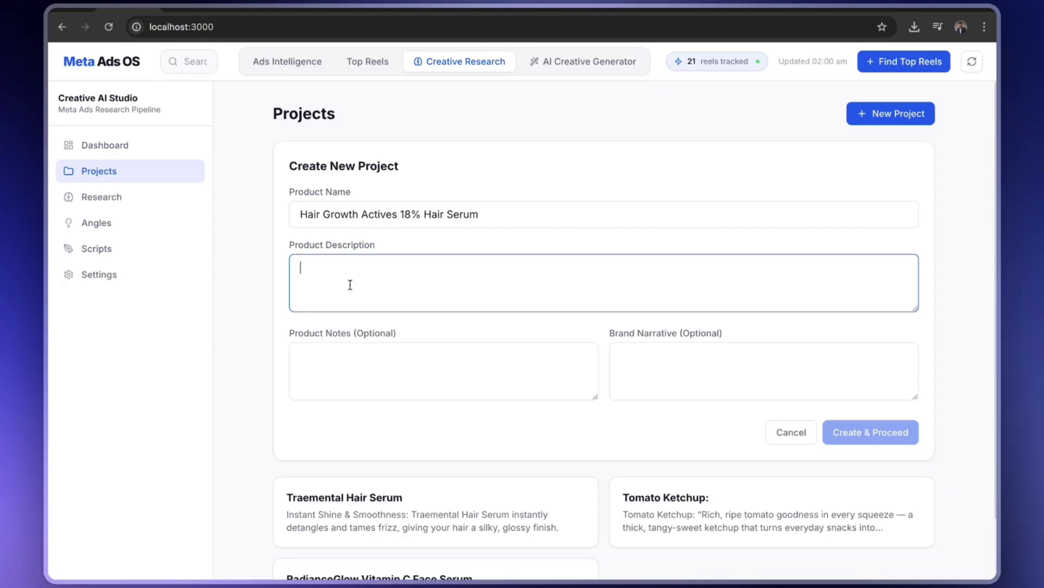
type("A powerful hair growth serum with blend of 5 proven ingredients (Capixyl, Redensyl, Procapil, Anagain, and Baicapil) in a high concentration of 18%. A potent combination of peptides & extracts for fuller, thicker hair.")
left_click(368, 373)
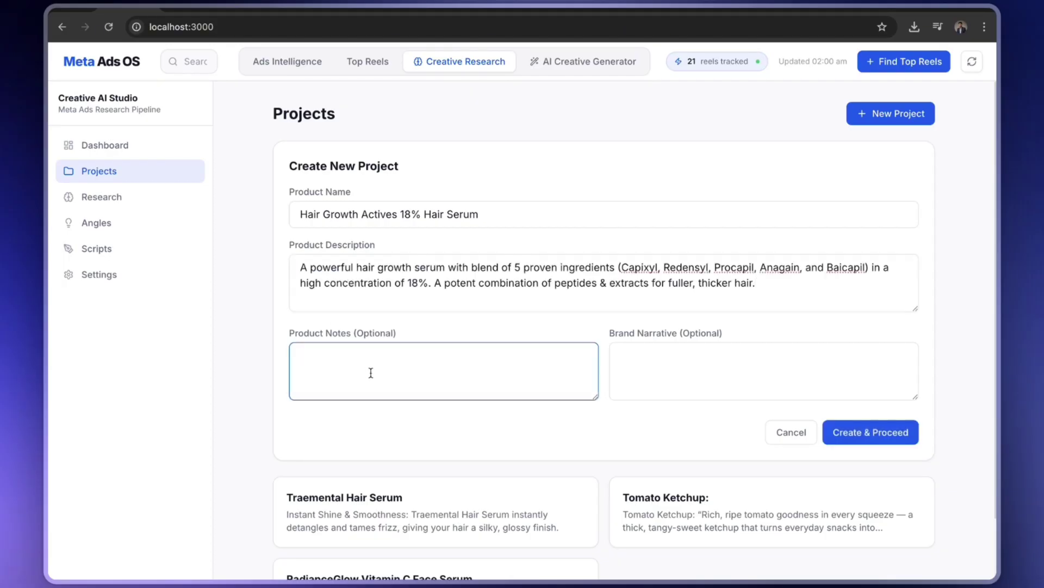
left_click(669, 336)
left_click_drag(601, 337, 744, 337)
left_click(738, 355)
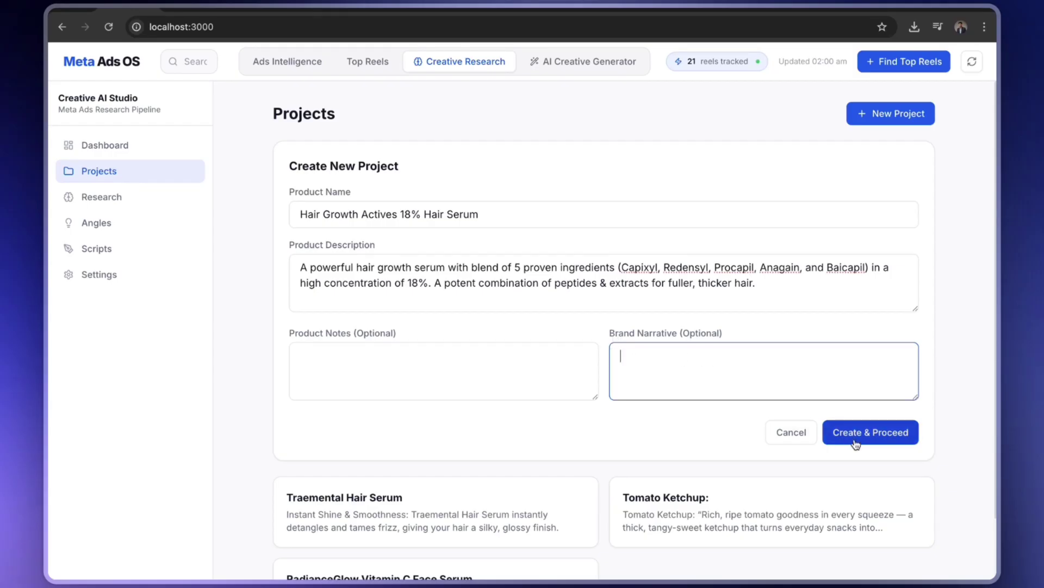
Create the hair growth serum project and run its AI research analysis
left_click(876, 442)
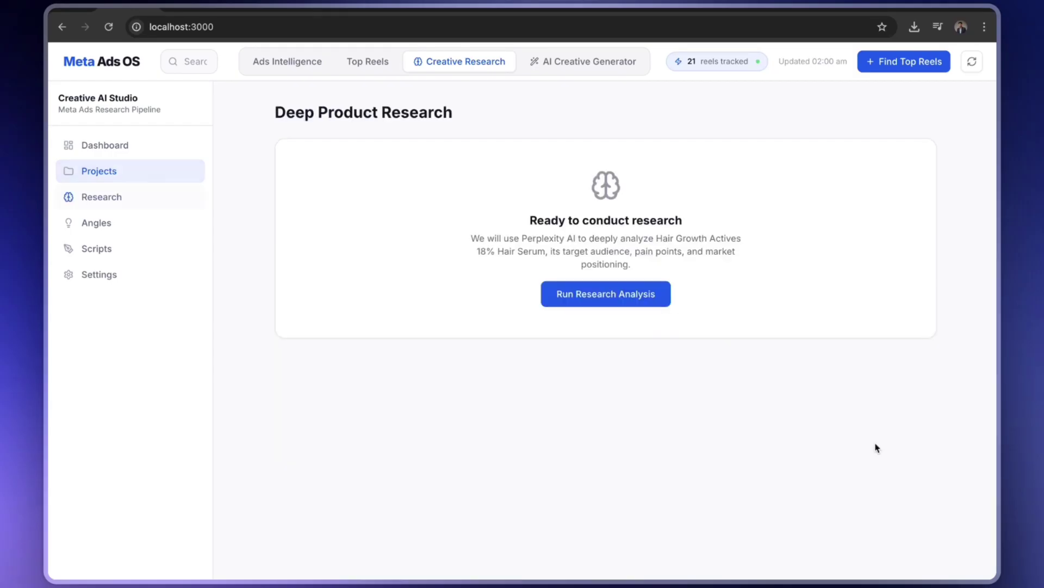
left_click(594, 297)
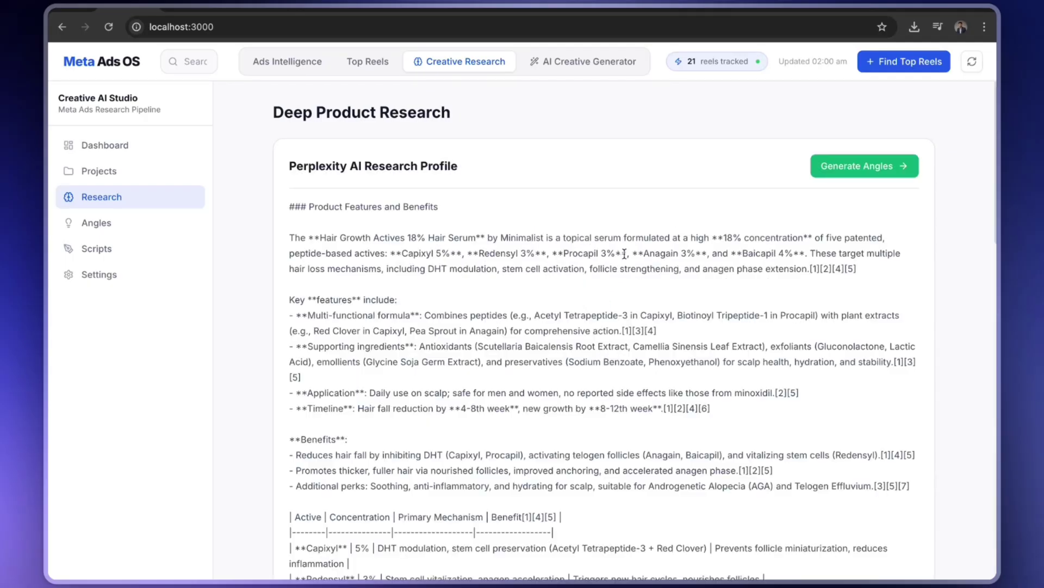
Examine the product introduction and key features in the research profile, highlighting passages along the way
scroll(503, 287, "down", 1)
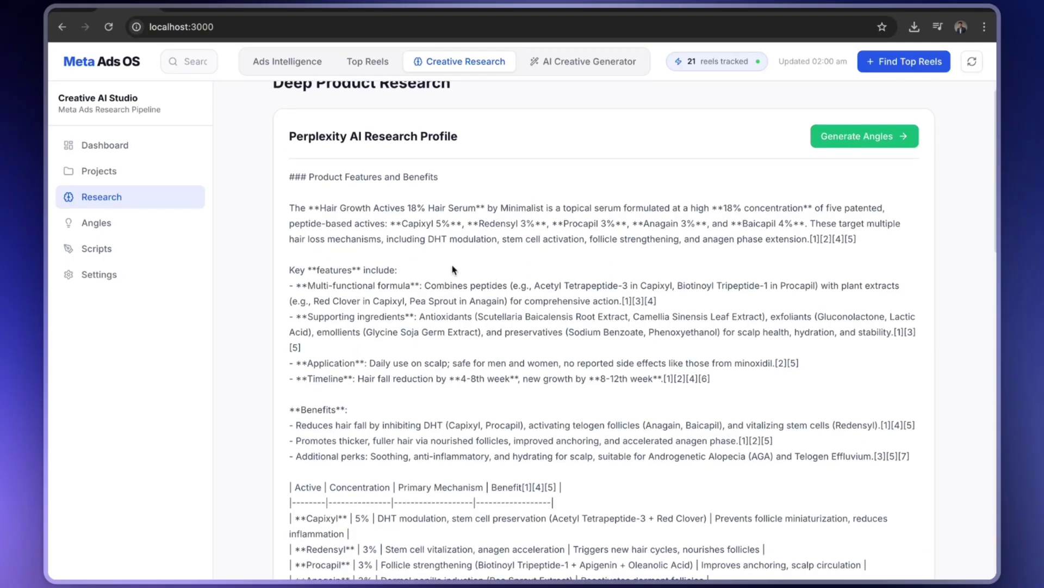
left_click_drag(314, 175, 476, 176)
left_click(309, 236)
left_click_drag(290, 207, 643, 240)
left_click(629, 246)
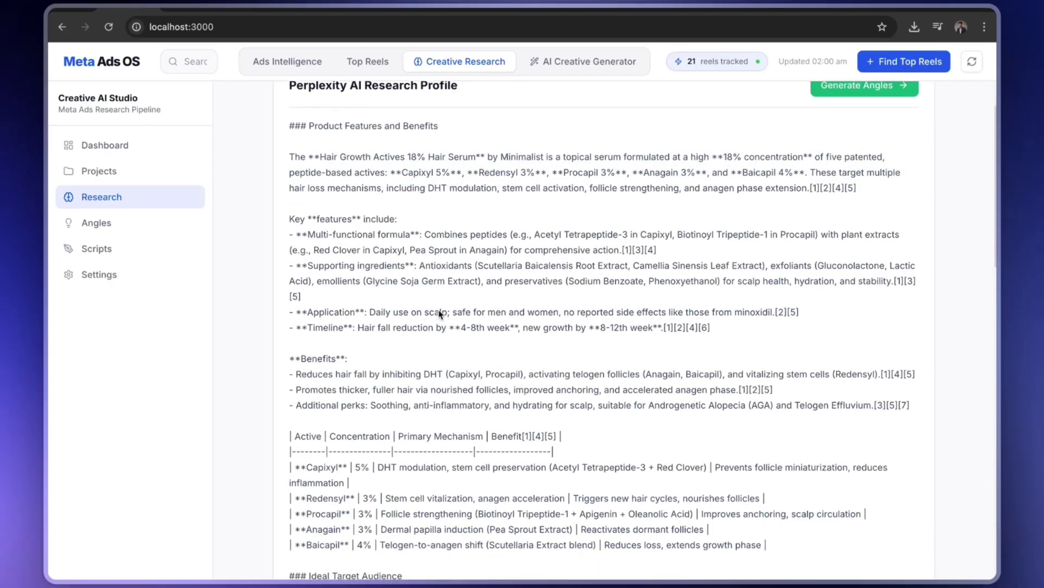
scroll(442, 315, "down", 3)
left_click_drag(290, 197, 398, 194)
left_click(369, 218)
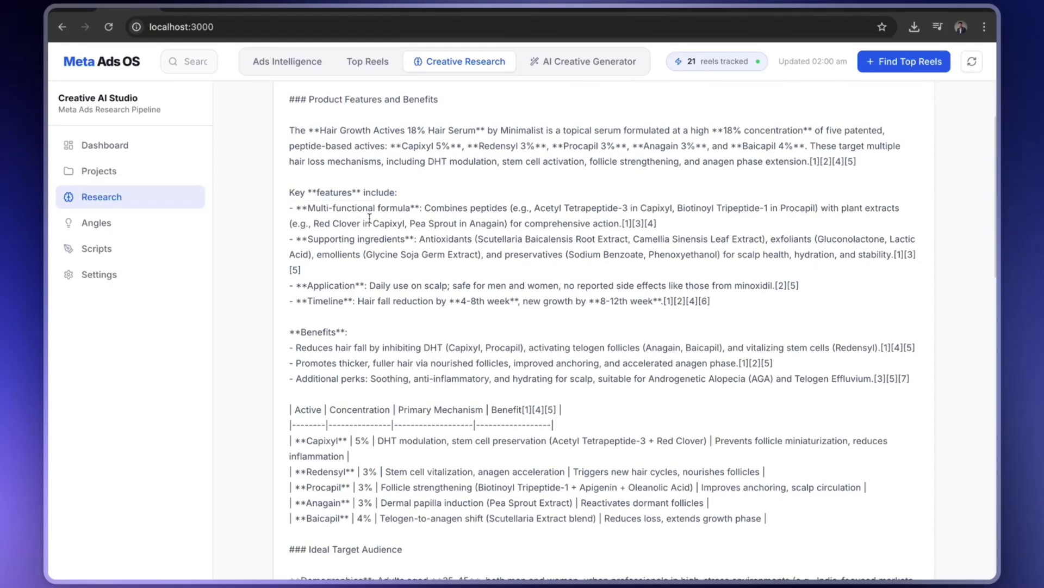
left_click_drag(296, 208, 544, 254)
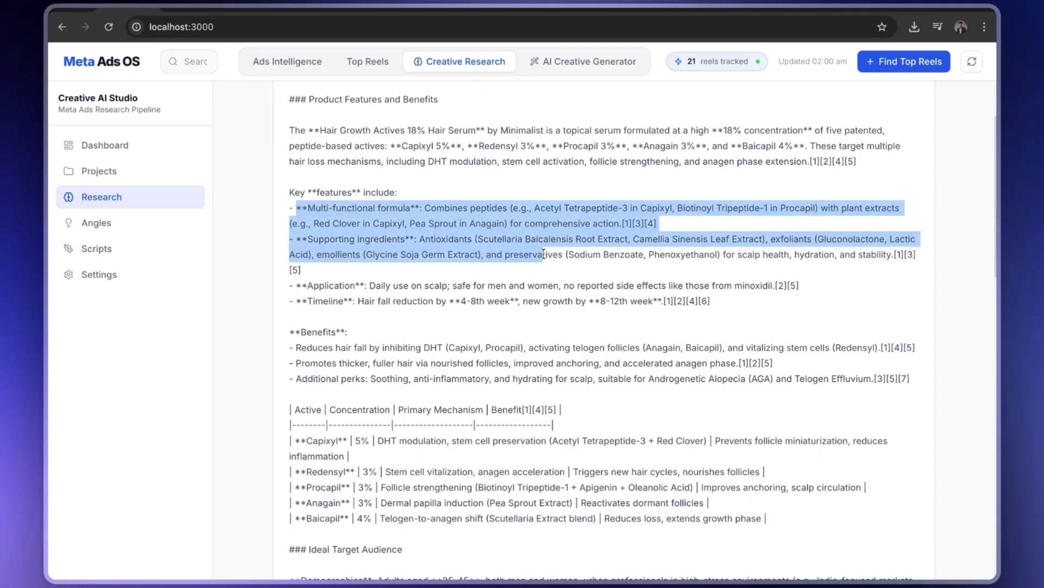
left_click(536, 277)
Highlight the Benefits lines and the header of the actives table to examine them, and clear the selection
scroll(474, 313, "down", 3)
left_click_drag(288, 257, 431, 257)
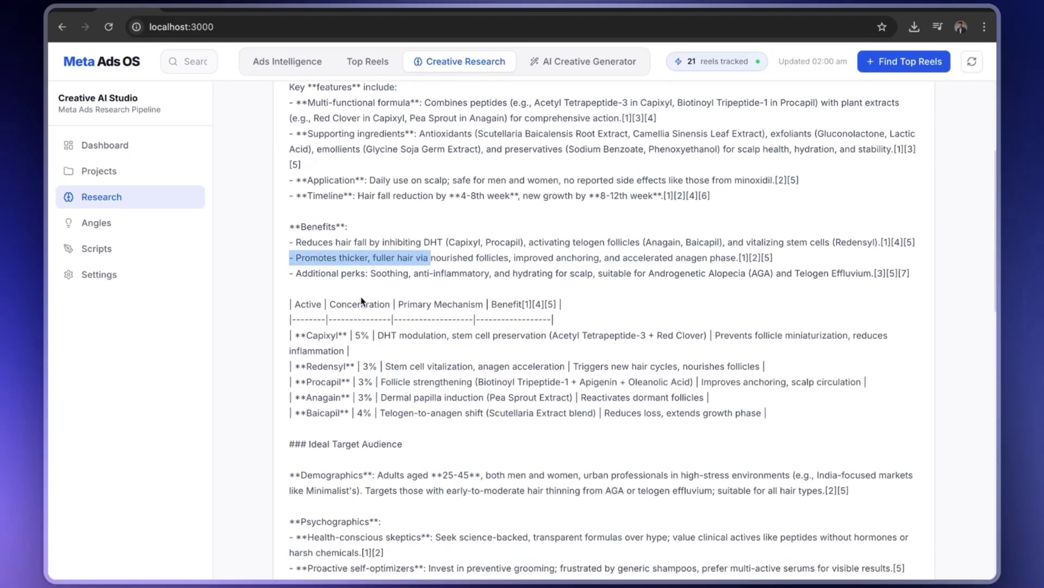
left_click_drag(317, 303, 460, 304)
left_click(436, 332)
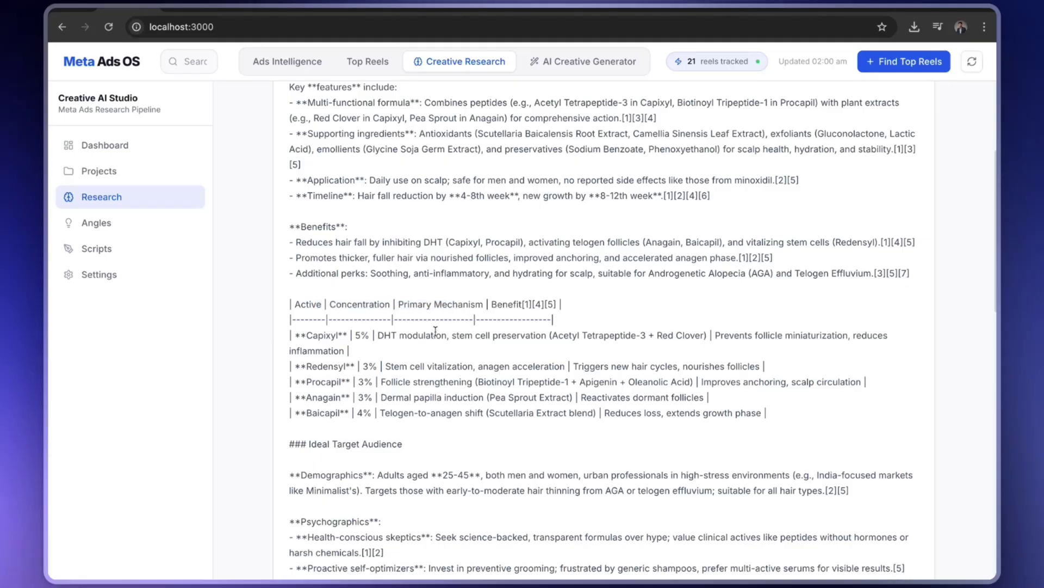
Examine the Ideal Target Audience section, highlighting its heading, the demographics and the first psychographic profile
scroll(433, 333, "down", 1)
scroll(433, 332, "down", 1)
left_click_drag(299, 384, 463, 388)
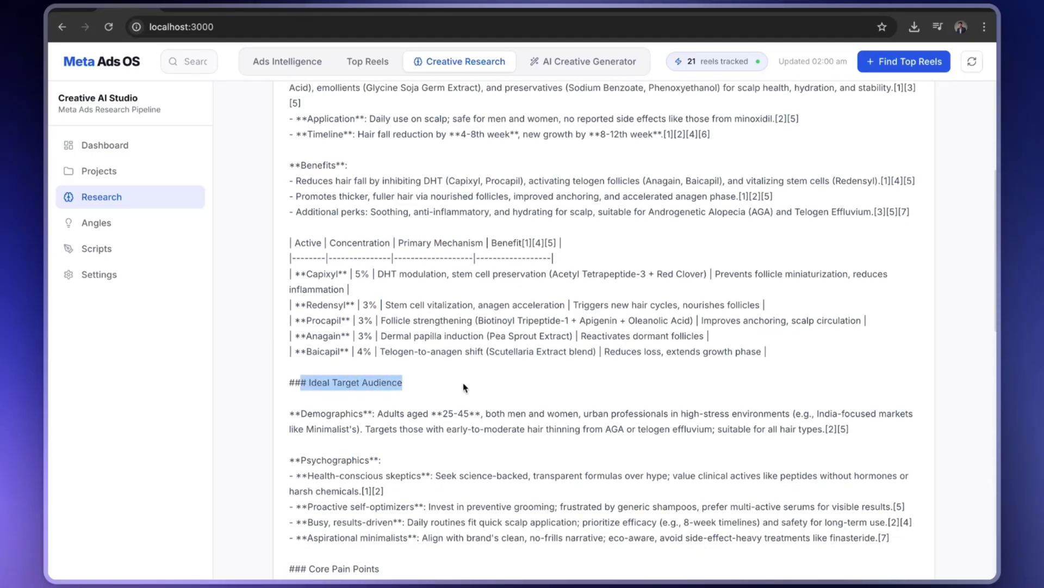
left_click(464, 387)
scroll(464, 388, "down", 3)
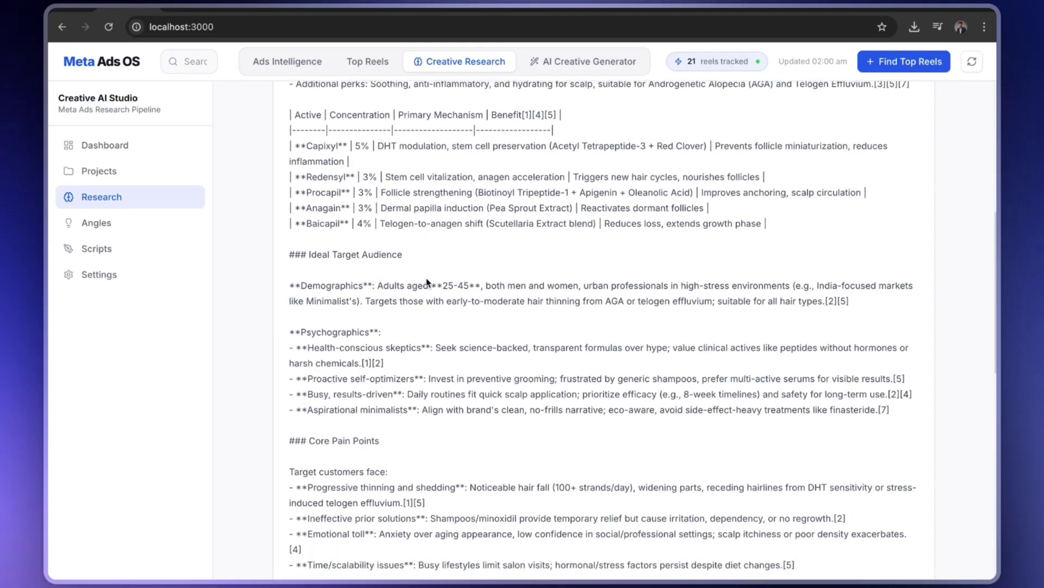
left_click_drag(439, 285, 658, 289)
left_click(658, 289)
scroll(403, 392, "down", 1)
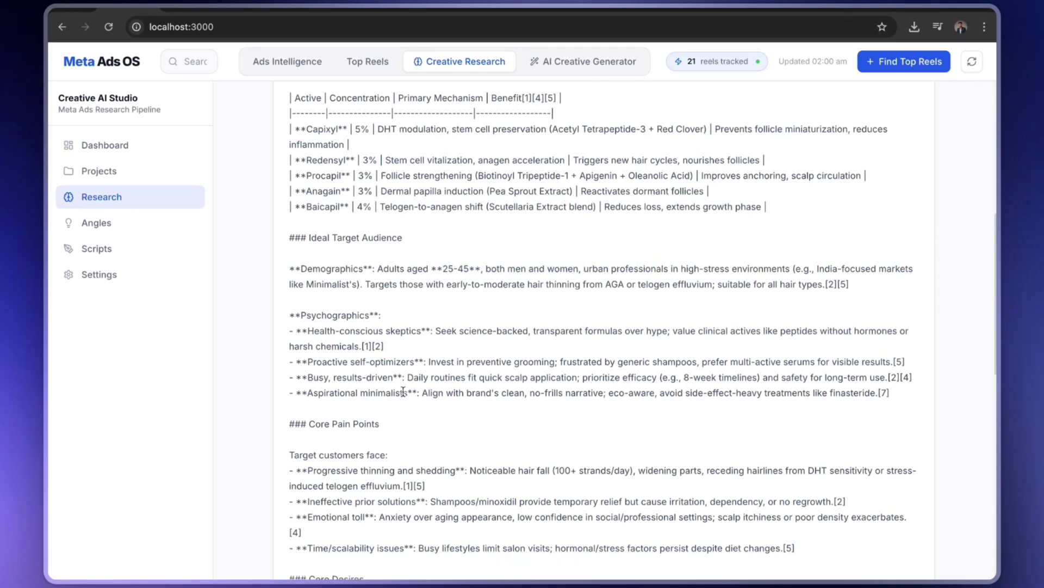
scroll(403, 391, "down", 2)
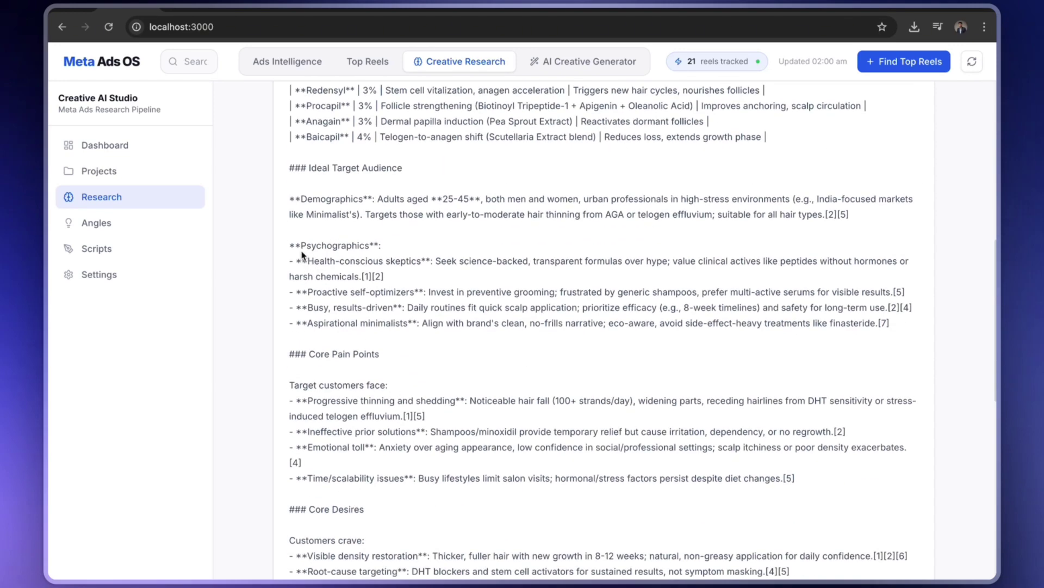
left_click_drag(302, 254, 404, 276)
Examine the Core Pain Points and Core Desires sections, highlighting their opening lines, and clear the selection
left_click(307, 358)
left_click_drag(413, 396, 419, 370)
scroll(386, 321, "down", 3)
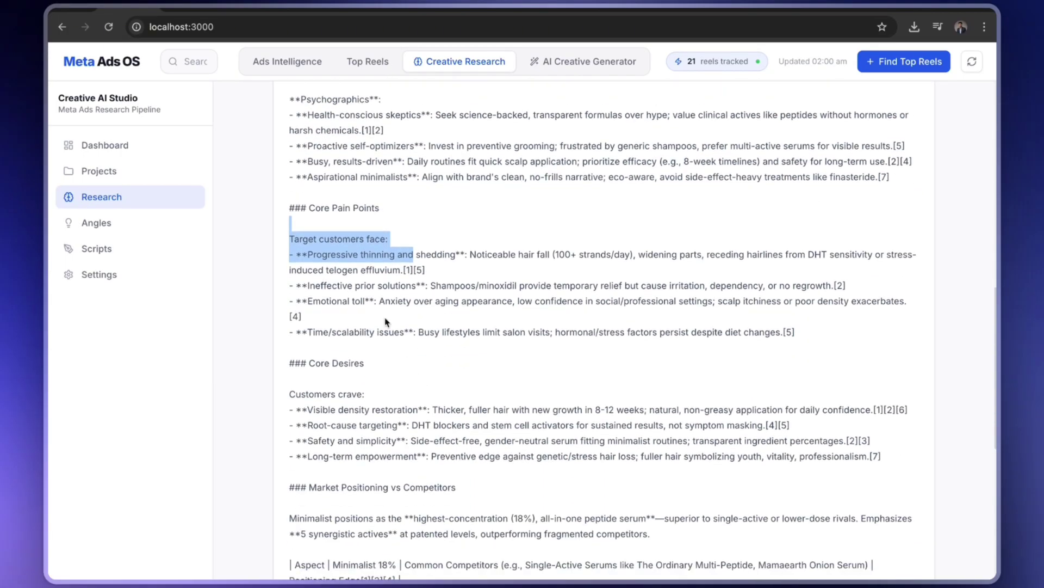
double_click(355, 258)
left_click_drag(355, 258, 435, 266)
left_click(359, 388)
left_click_drag(307, 363, 445, 391)
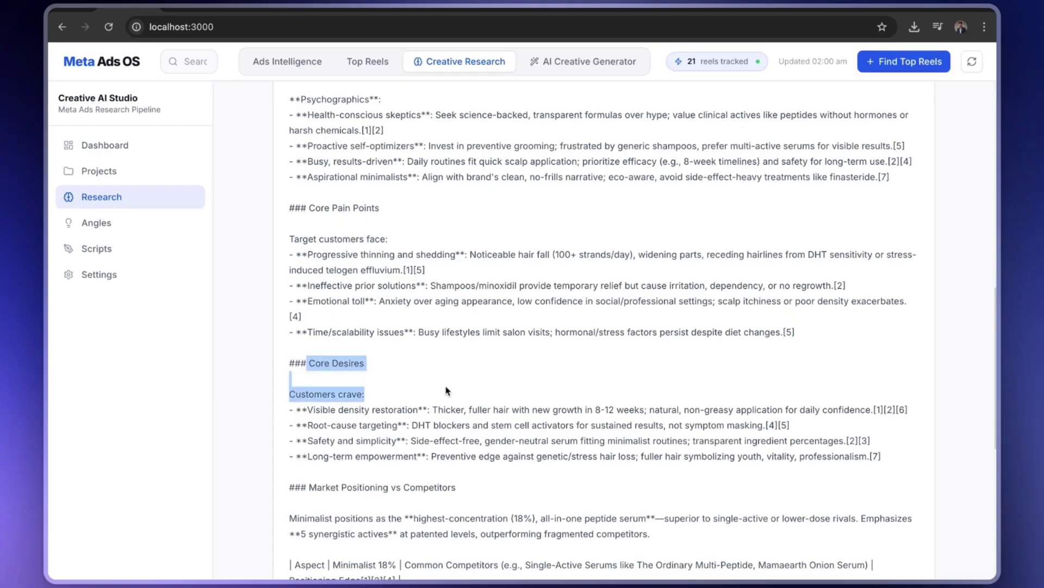
left_click(435, 421)
Read the Market Positioning vs Competitors section and highlight the Recommended Angle Ideas for Meta Ads, and return to the report's start
scroll(437, 419, "down", 2)
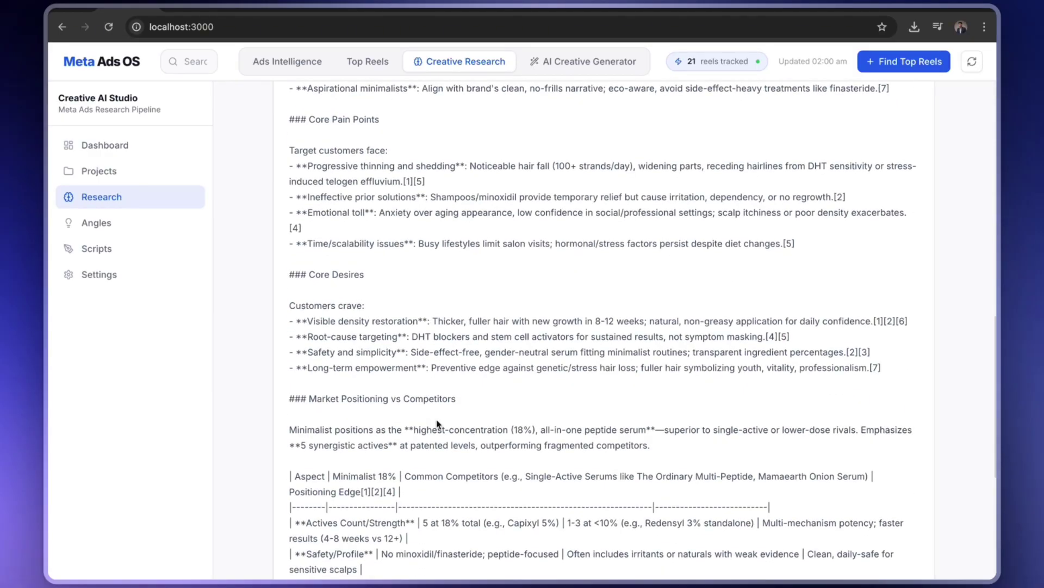
scroll(437, 424, "down", 2)
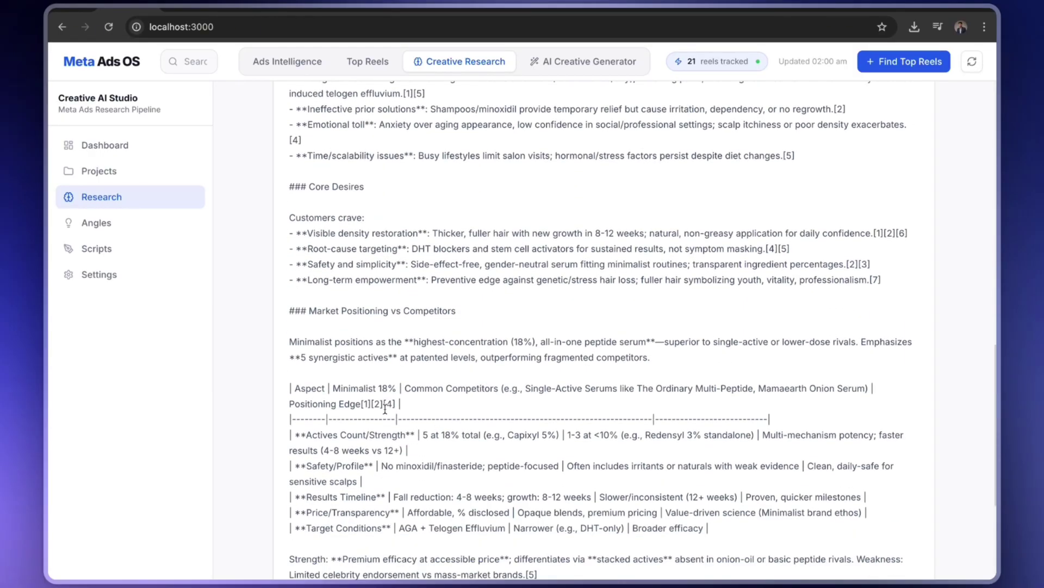
scroll(385, 412, "down", 1)
scroll(385, 412, "down", 2)
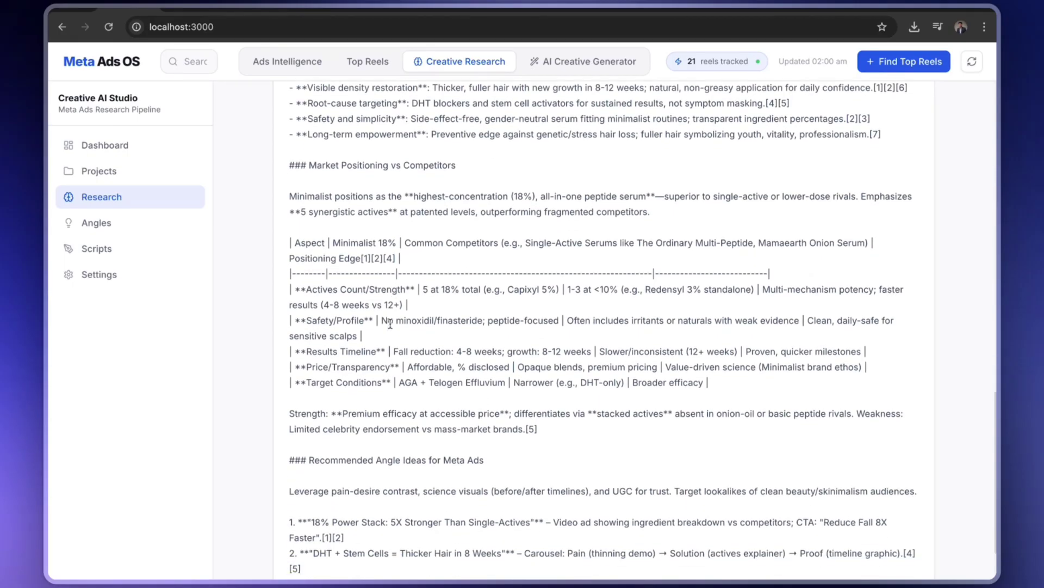
scroll(390, 324, "down", 2)
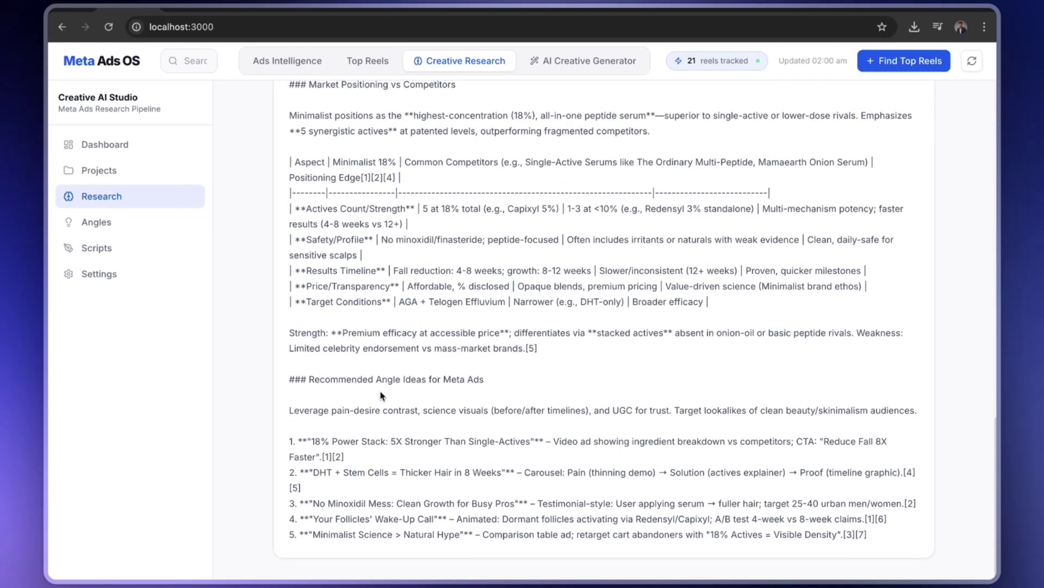
left_click_drag(290, 383, 327, 519)
left_click(326, 519)
scroll(451, 274, "up", 15)
scroll(451, 275, "down", 1)
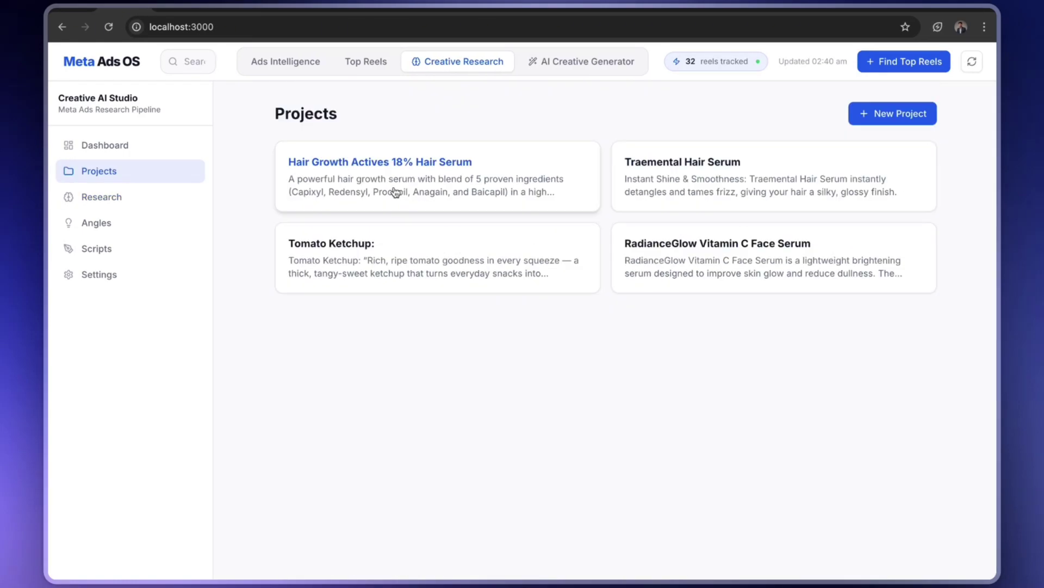
Open the "Hair Growth Actives 18% Hair Serum" project and skim through its research profile
left_click(396, 191)
scroll(582, 273, "down", 7)
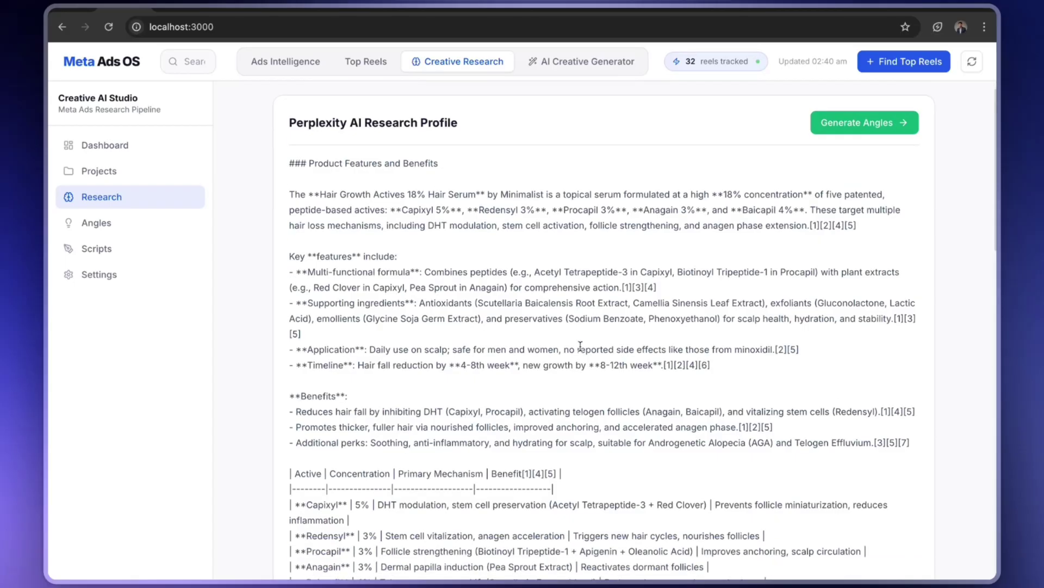
scroll(581, 348, "up", 7)
scroll(582, 350, "down", 7)
scroll(582, 351, "down", 5)
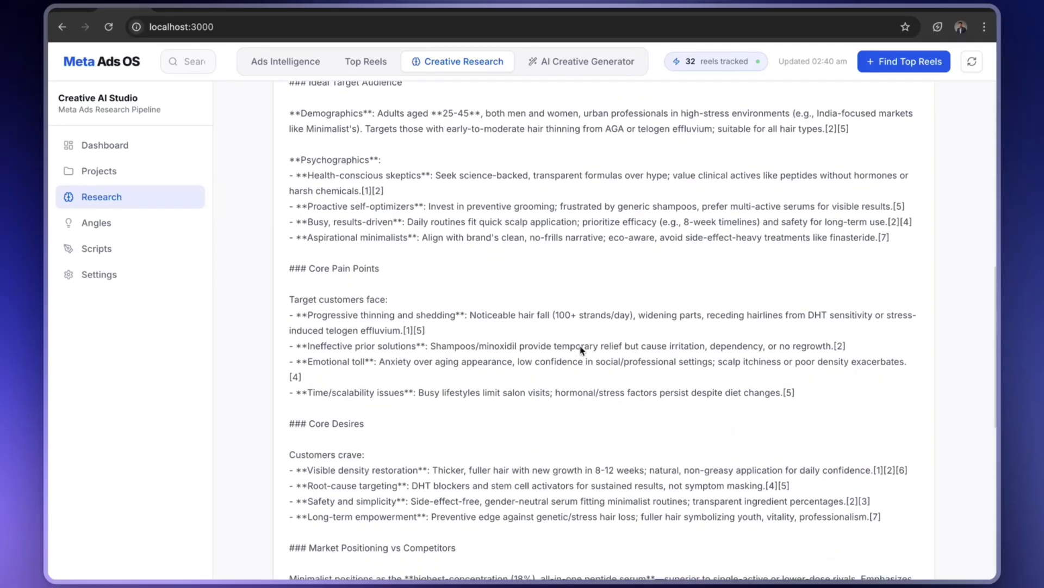
scroll(583, 350, "up", 10)
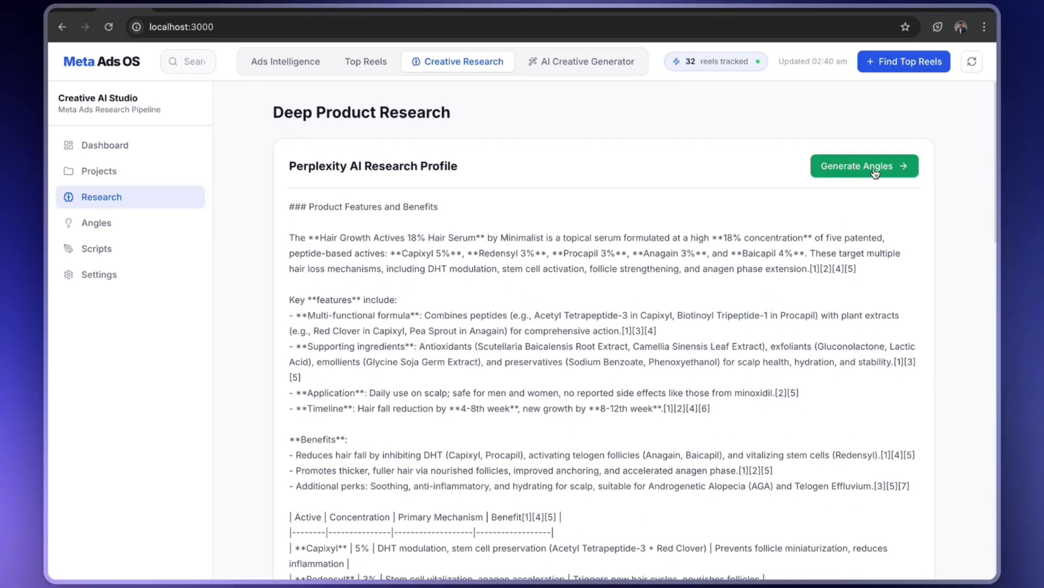
scroll(562, 389, "down", 12)
scroll(562, 390, "up", 7)
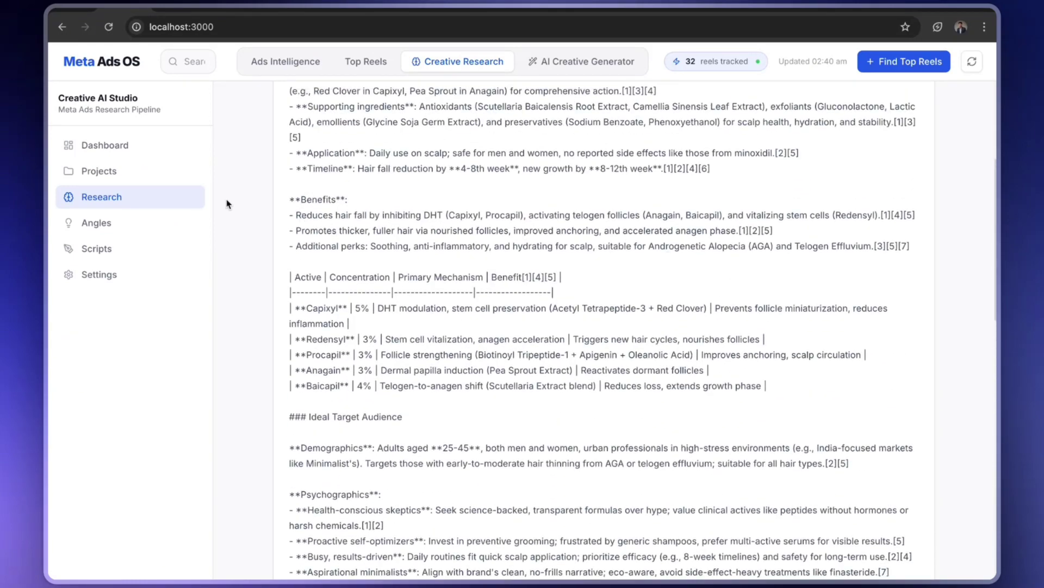
Open the "RadianceGlow Vitamin C Face Serum" project from the project list and review its full research profile
left_click(147, 173)
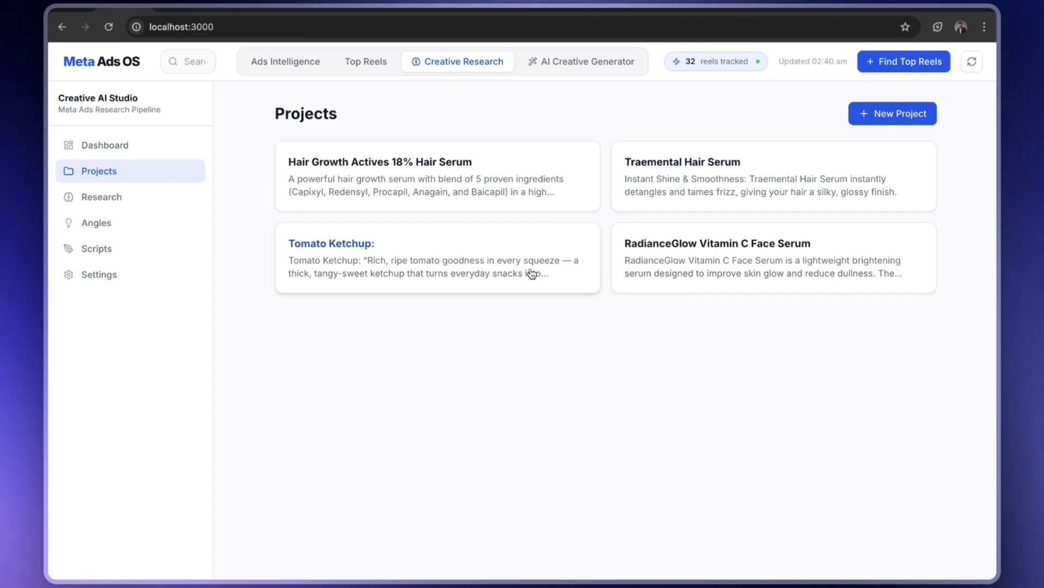
left_click(686, 268)
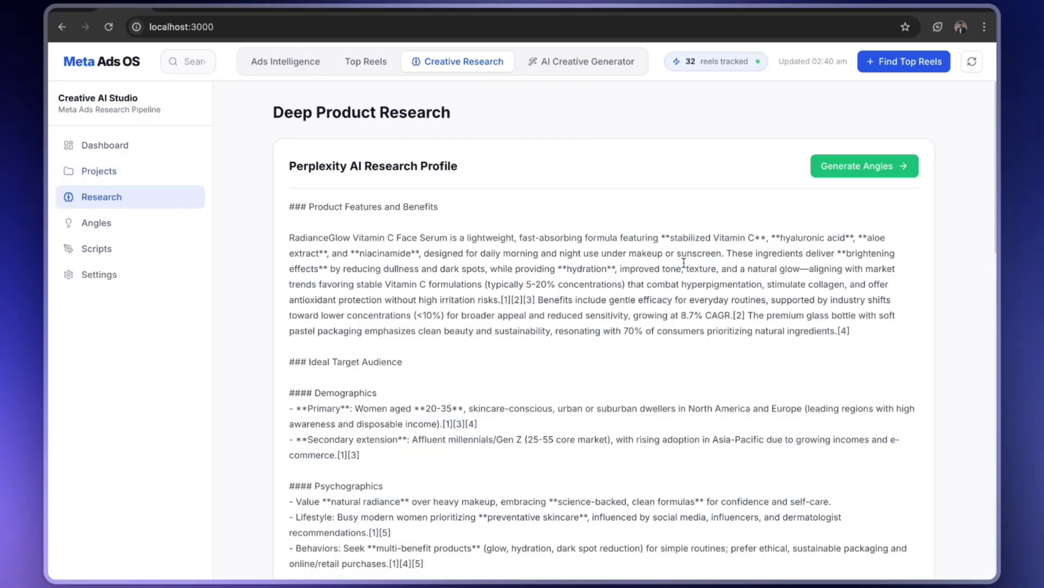
scroll(501, 363, "down", 2)
scroll(501, 363, "down", 15)
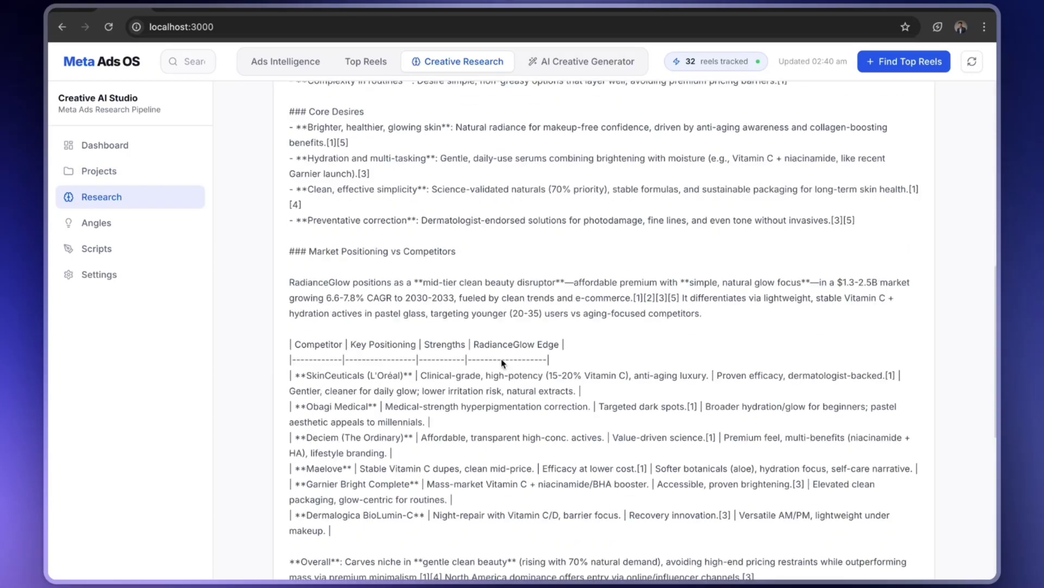
scroll(502, 359, "up", 3)
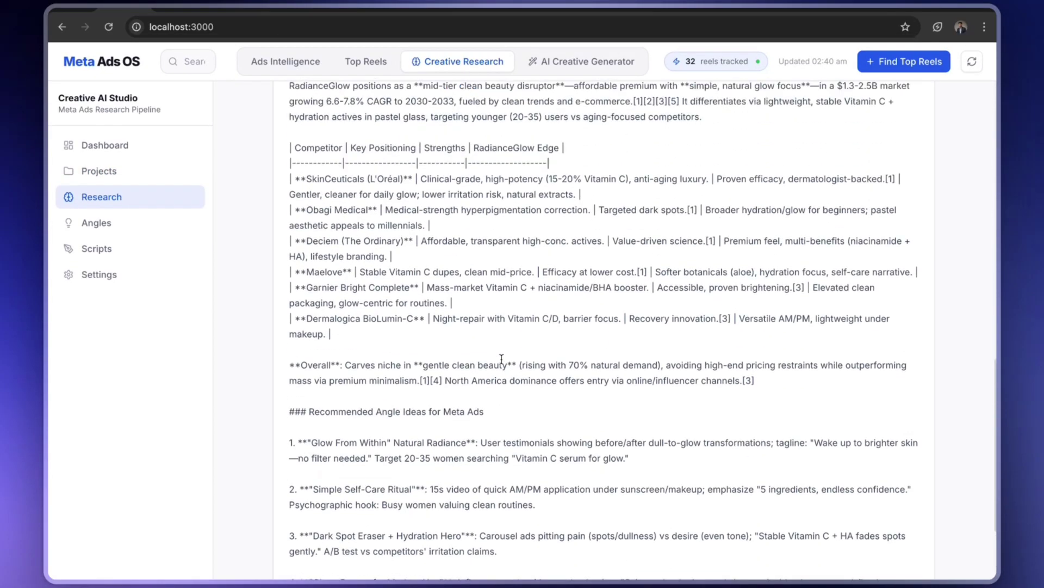
scroll(536, 304, "up", 12)
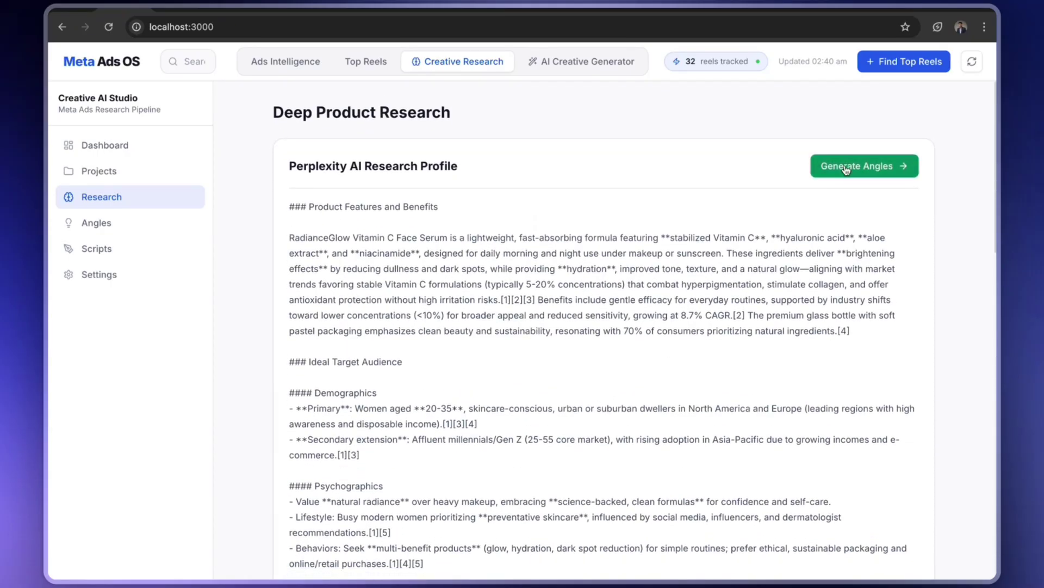
Generate ad angles for the RadianceGlow Vitamin C Face Serum and skim through all the concepts
left_click(847, 168)
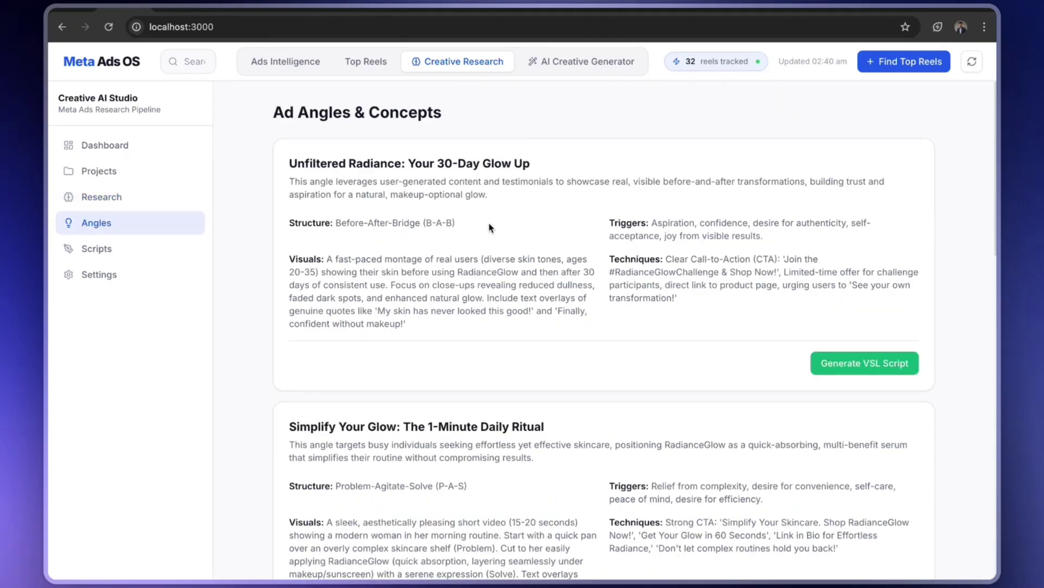
scroll(489, 228, "down", 1)
scroll(489, 224, "down", 10)
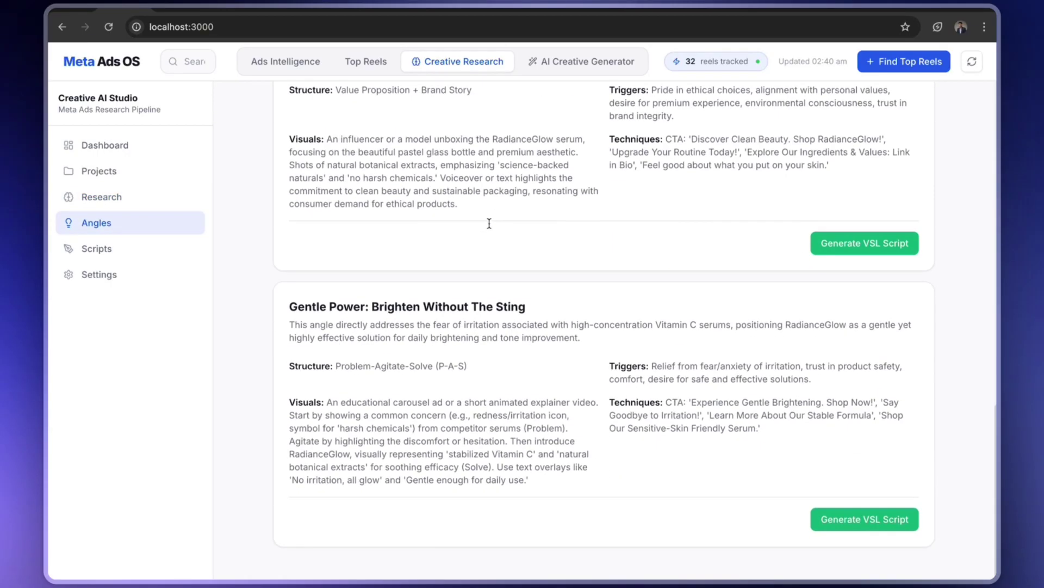
scroll(490, 226, "up", 11)
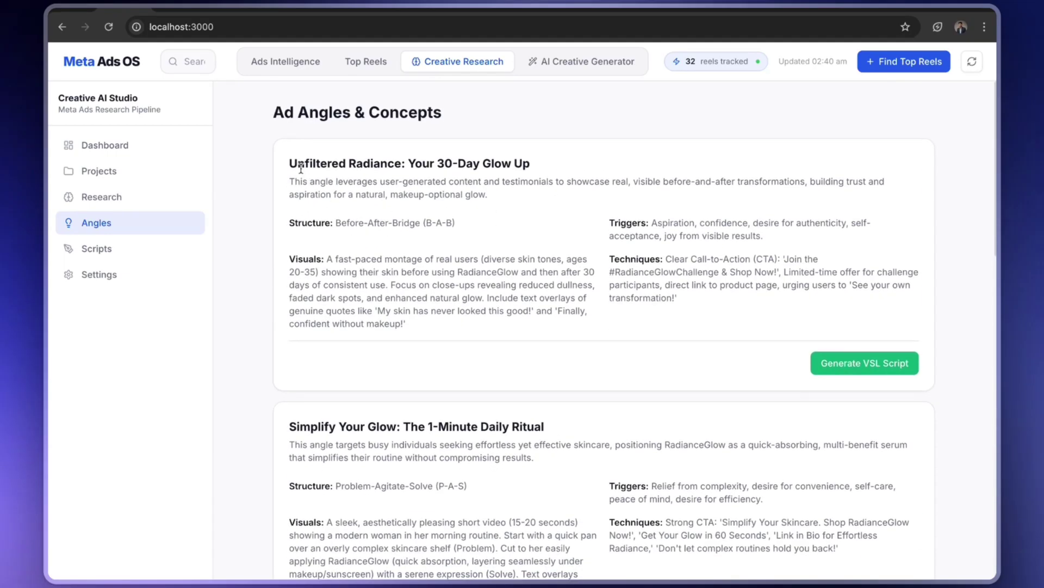
Highlight the title, structure, visuals, techniques and triggers of the "Unfiltered Radiance" angle, and browse the remaining angles
triple_click(291, 162)
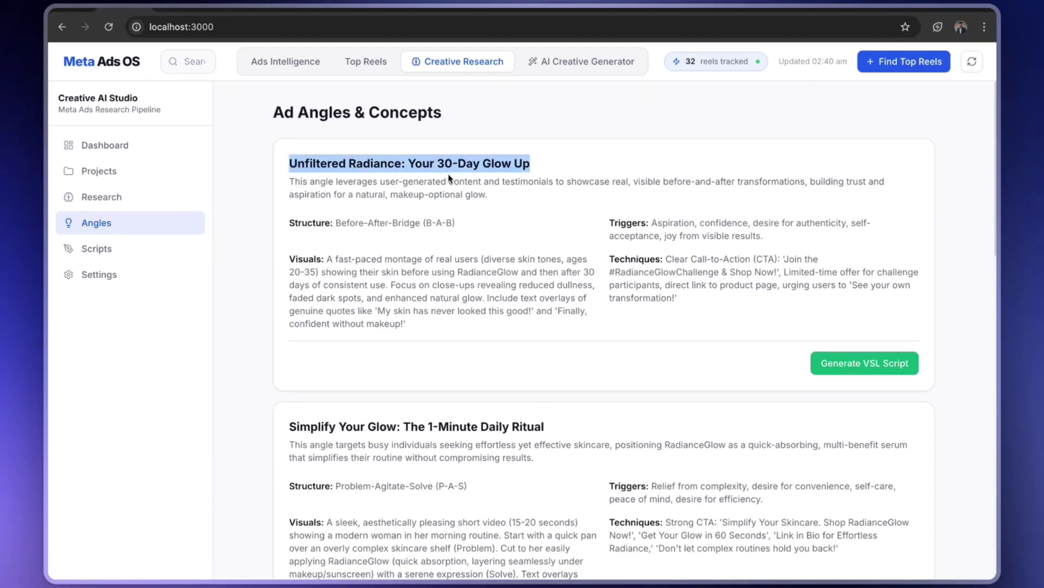
left_click(438, 177)
left_click_drag(405, 163, 511, 166)
left_click(513, 170)
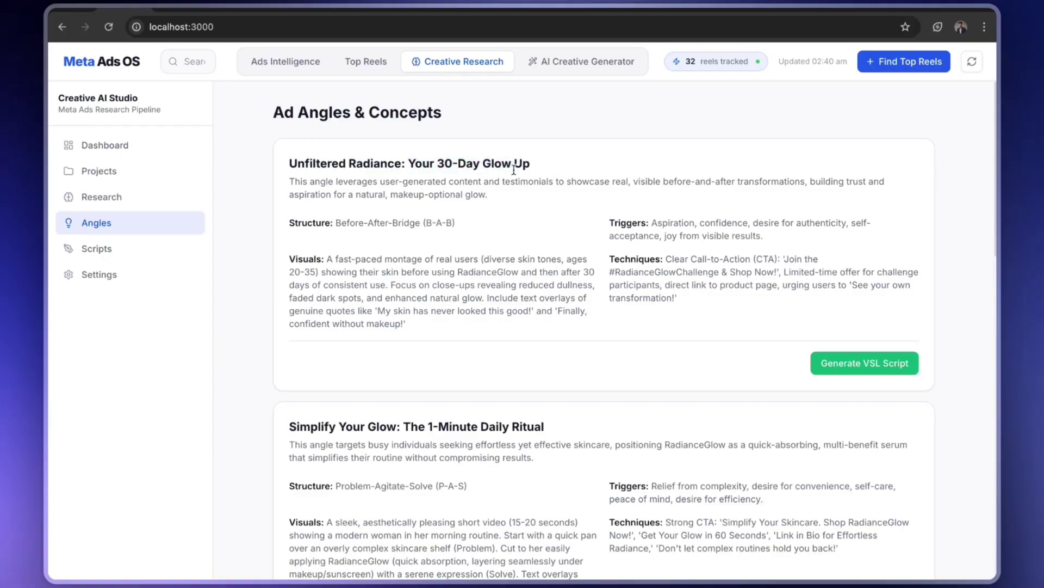
left_click_drag(291, 223, 552, 228)
left_click_drag(289, 256, 497, 259)
left_click_drag(610, 258, 871, 284)
left_click_drag(609, 224, 719, 223)
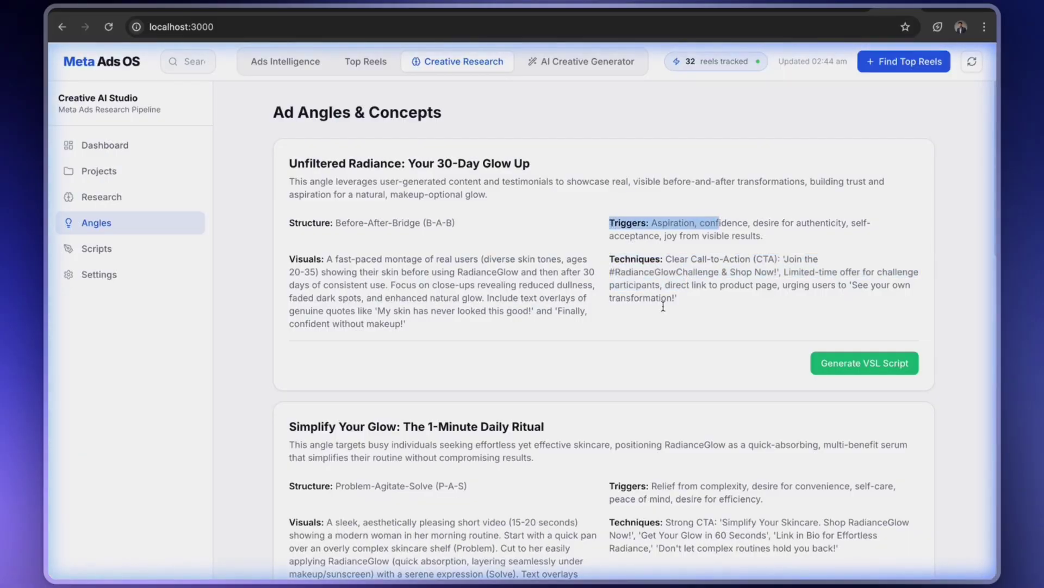
scroll(646, 328, "down", 2)
scroll(356, 347, "down", 10)
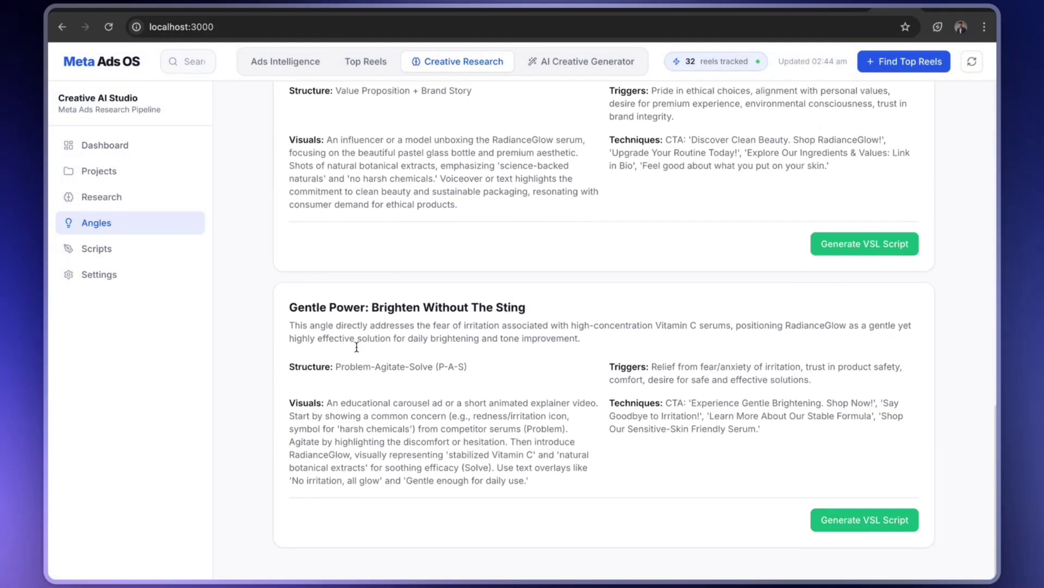
Generate a VSL script from the "Unfiltered Radiance: Your 30-Day Glow Up" angle
scroll(357, 347, "up", 10)
scroll(598, 327, "down", 6)
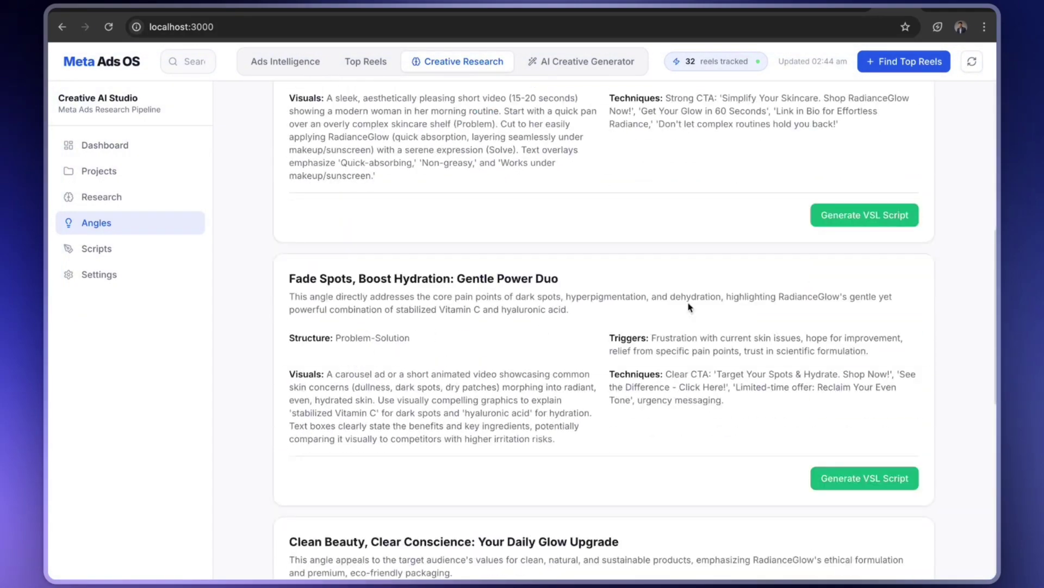
left_click(852, 226)
scroll(472, 352, "up", 8)
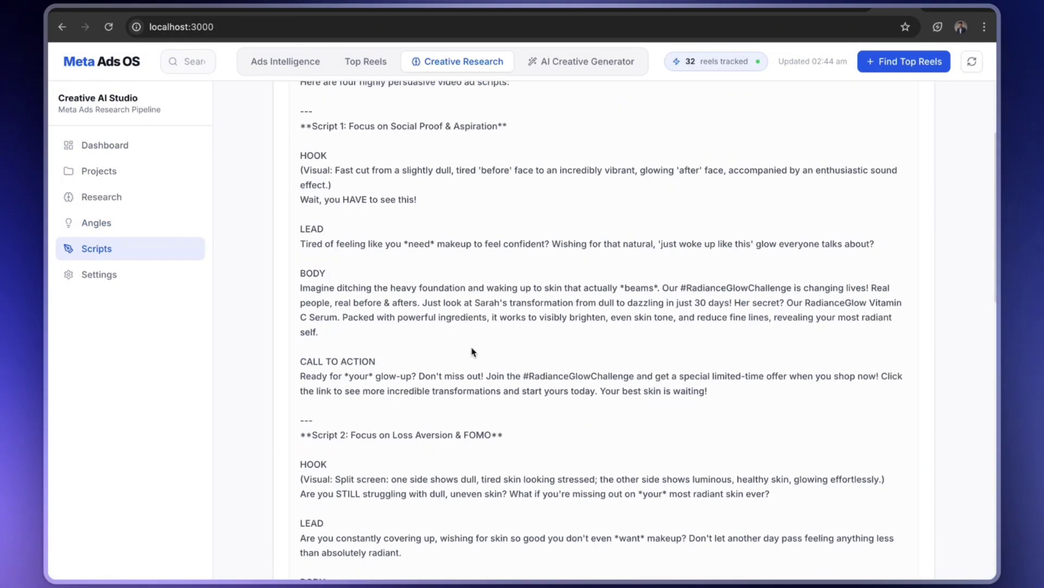
scroll(471, 352, "down", 1)
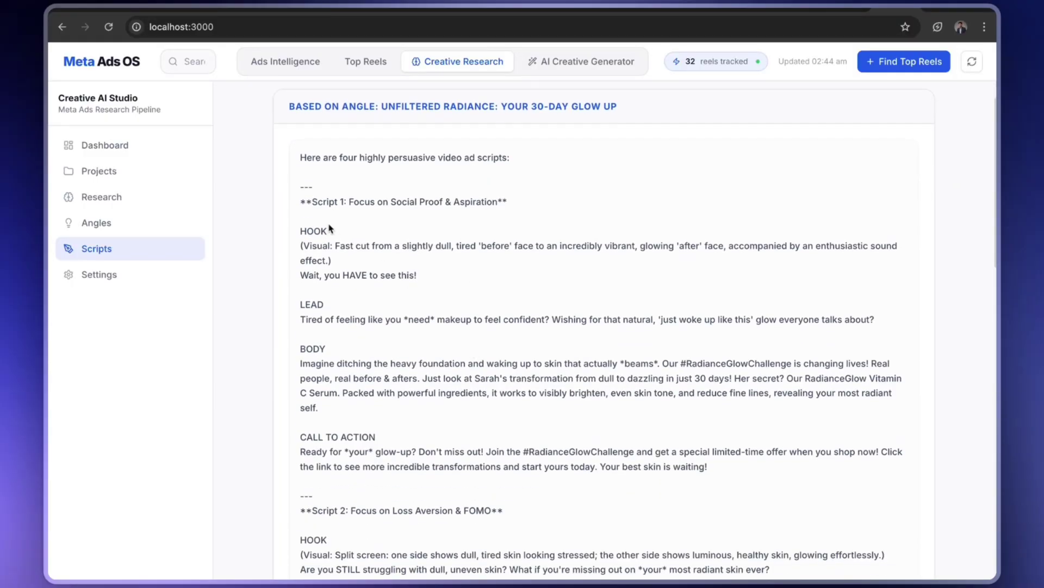
Highlight the hook, lead, body and call to action of Script 1, and browse the remaining scripts
left_click_drag(313, 210, 462, 212)
left_click(457, 216)
left_click_drag(306, 231, 453, 282)
left_click(454, 281)
left_click_drag(306, 304, 427, 312)
left_click_drag(300, 349, 422, 378)
scroll(401, 373, "down", 3)
left_click(377, 307)
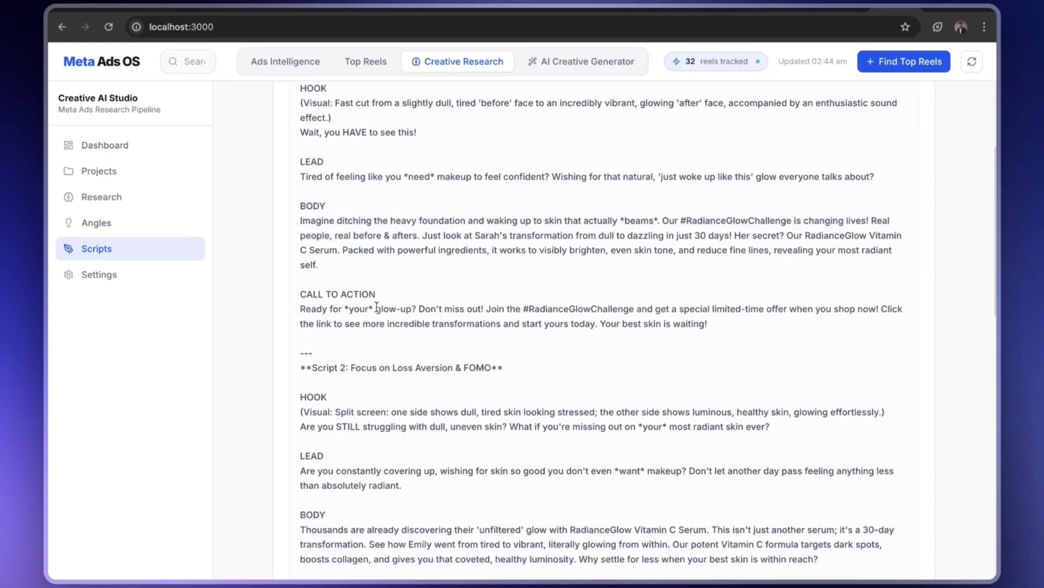
left_click_drag(294, 313, 646, 325)
left_click(647, 325)
scroll(590, 351, "down", 8)
scroll(452, 344, "up", 2)
scroll(457, 350, "down", 8)
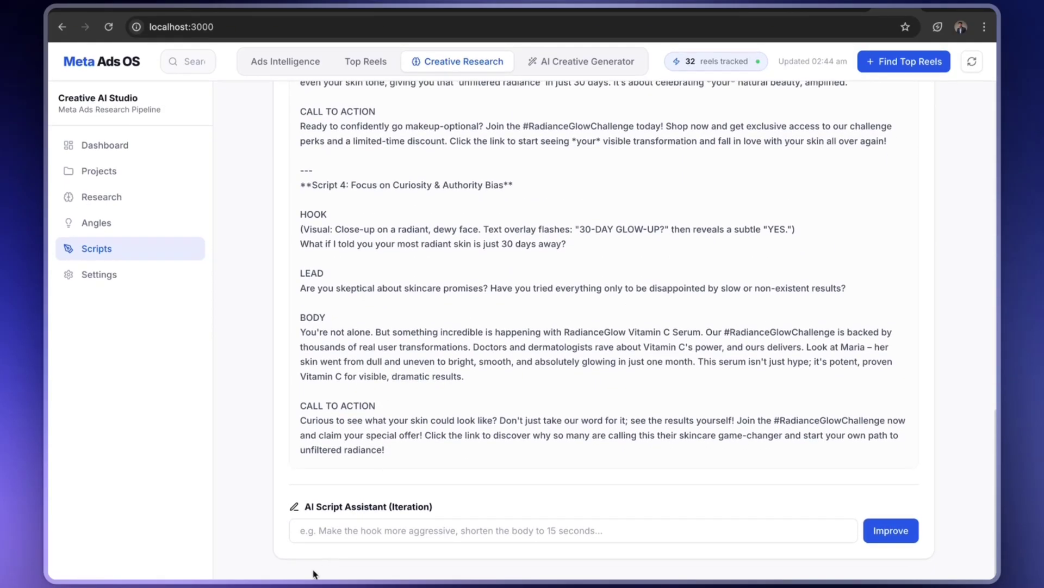
left_click(354, 533)
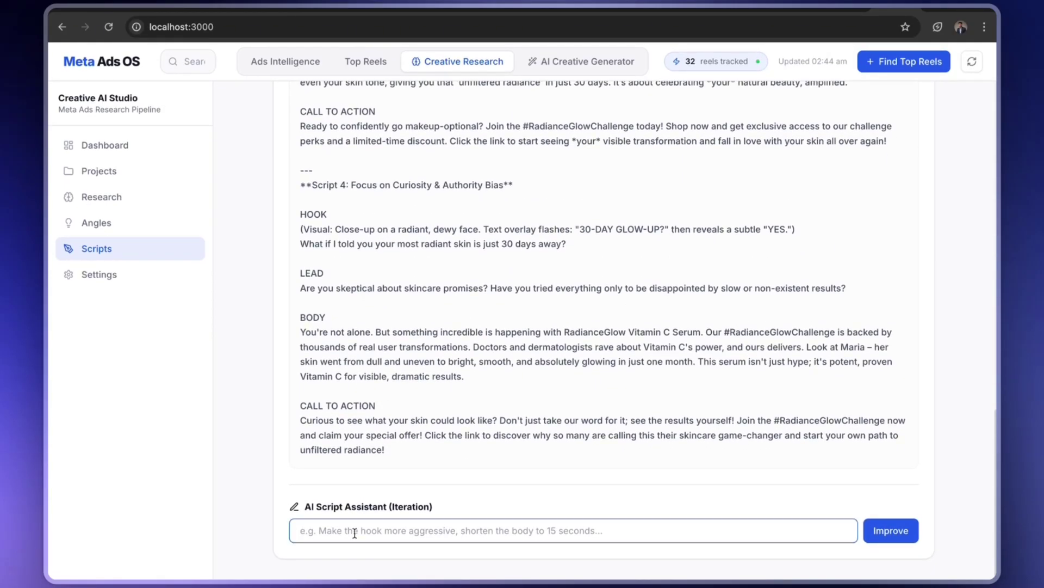
type("make")
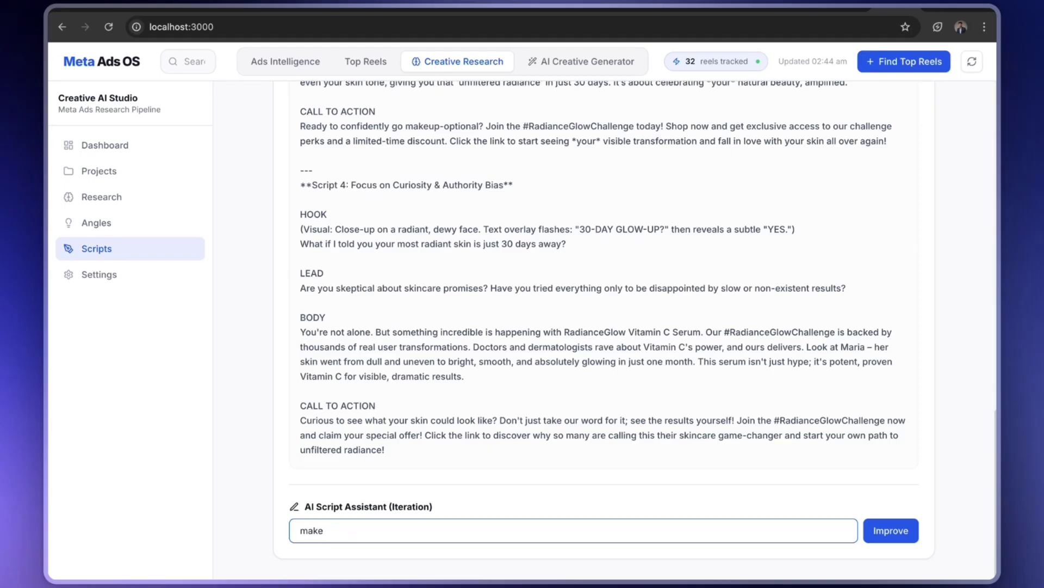
key("BackSpace")
key("BackSpace")
key("BackSpace")
Skim the generated scripts once more and return through the ad angles to the product research profile
scroll(624, 358, "up", 20)
scroll(621, 299, "down", 20)
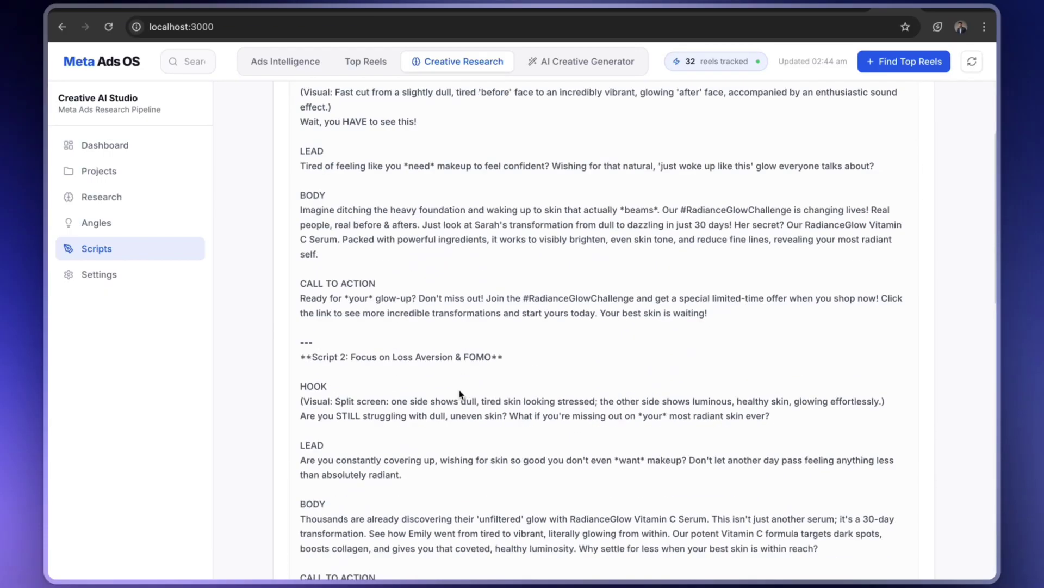
scroll(460, 394, "up", 10)
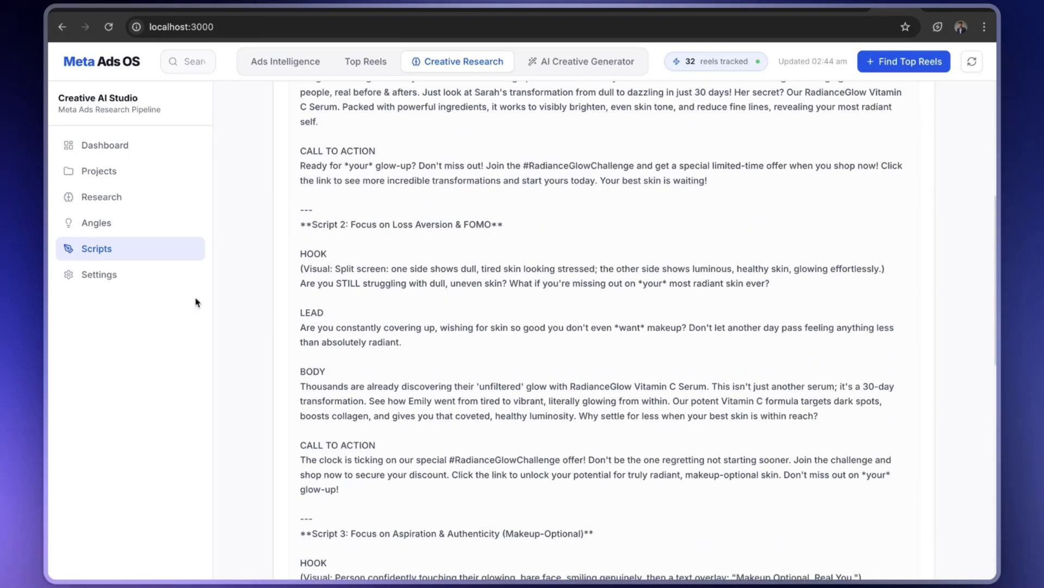
left_click(131, 269)
left_click(119, 227)
left_click(117, 198)
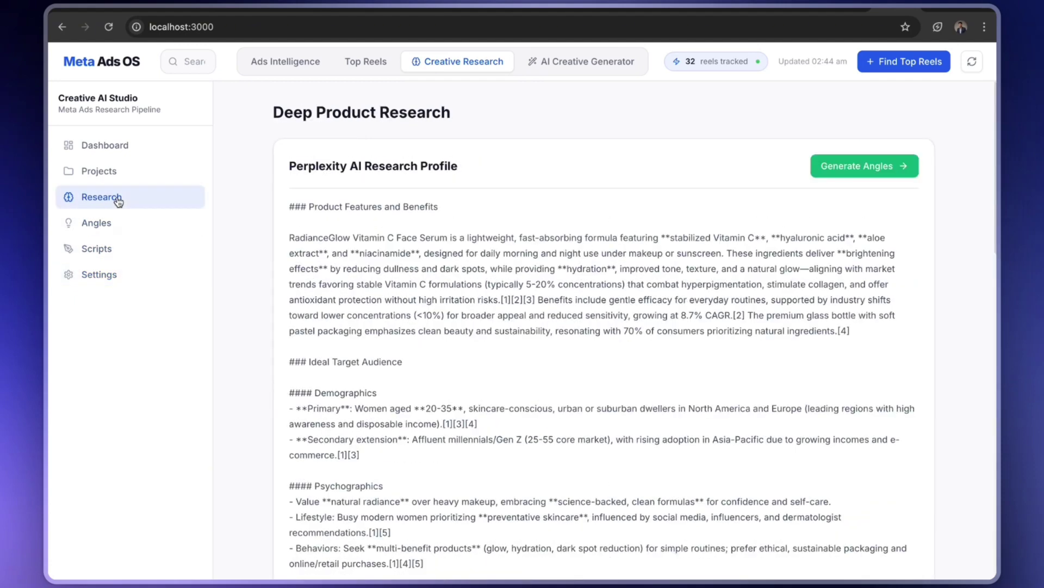
Open a new project form from the project list and look over its name, description, notes and brand narrative fields
left_click(116, 149)
left_click(118, 170)
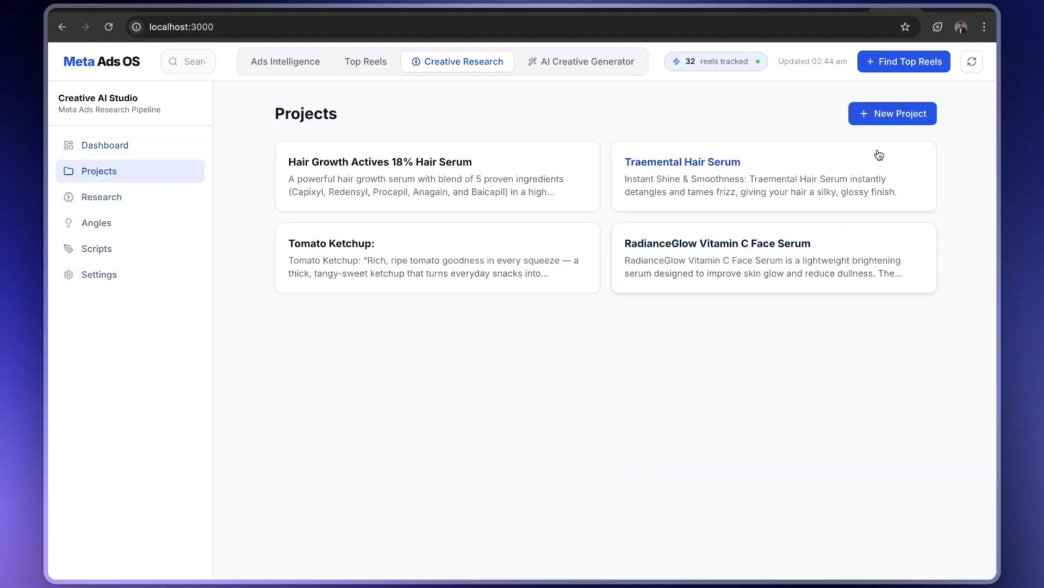
left_click(890, 114)
left_click(459, 222)
left_click(439, 277)
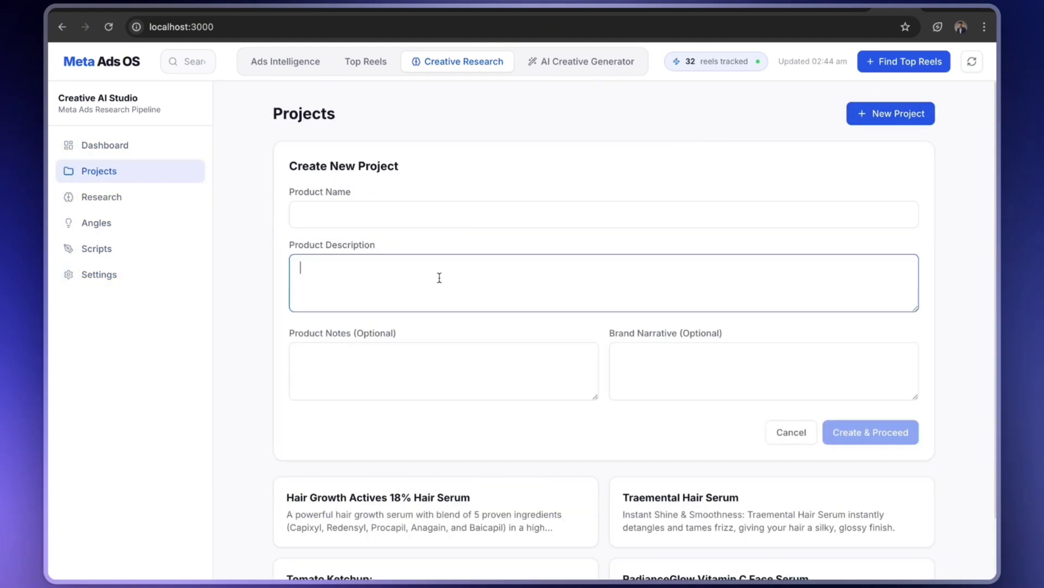
left_click(701, 394)
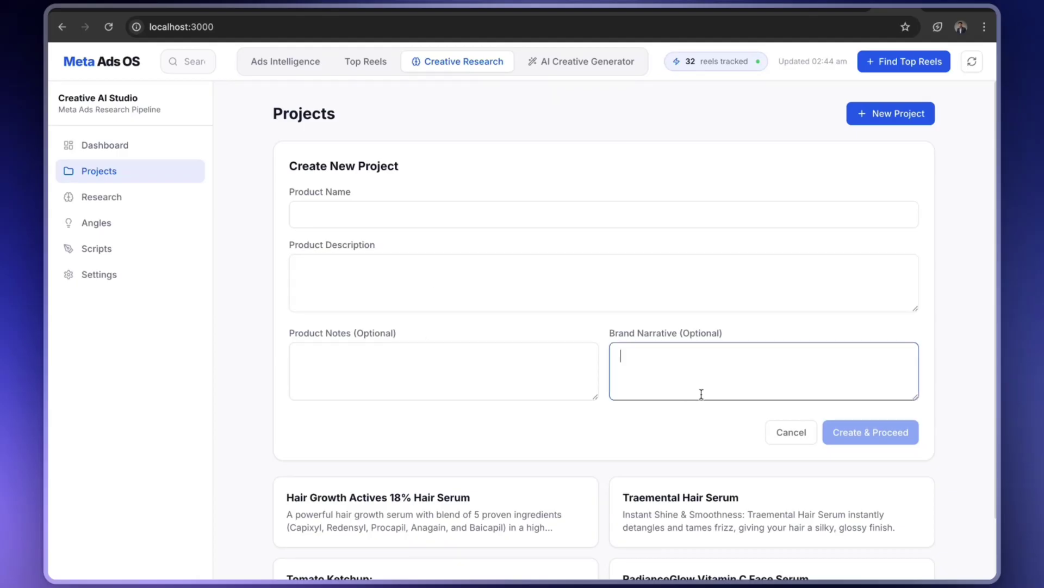
scroll(450, 420, "down", 2)
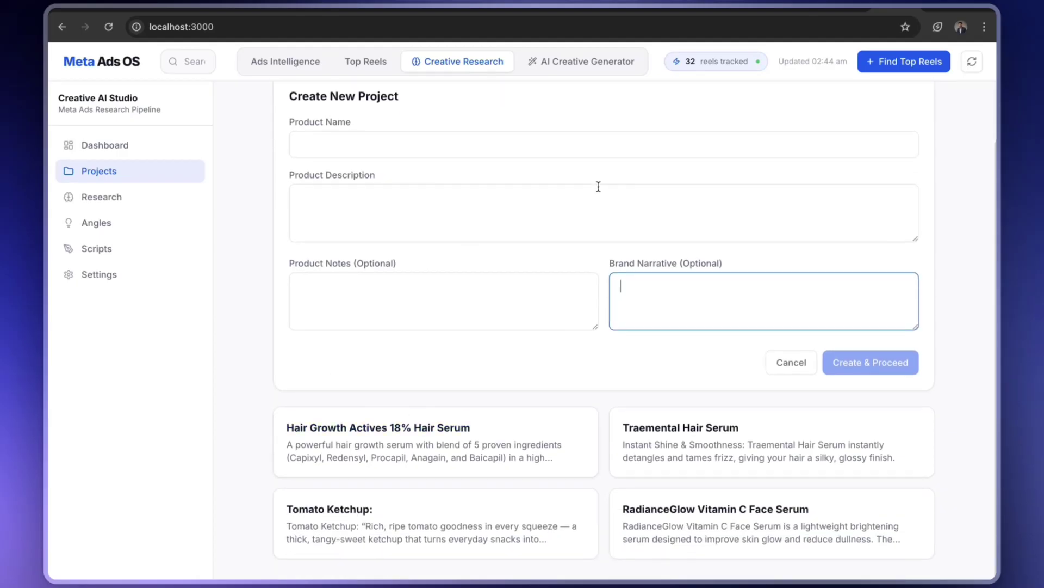
Revisit the RadianceGlow Vitamin C Face Serum's research profile, ad angles and scripts in turn
left_click(87, 200)
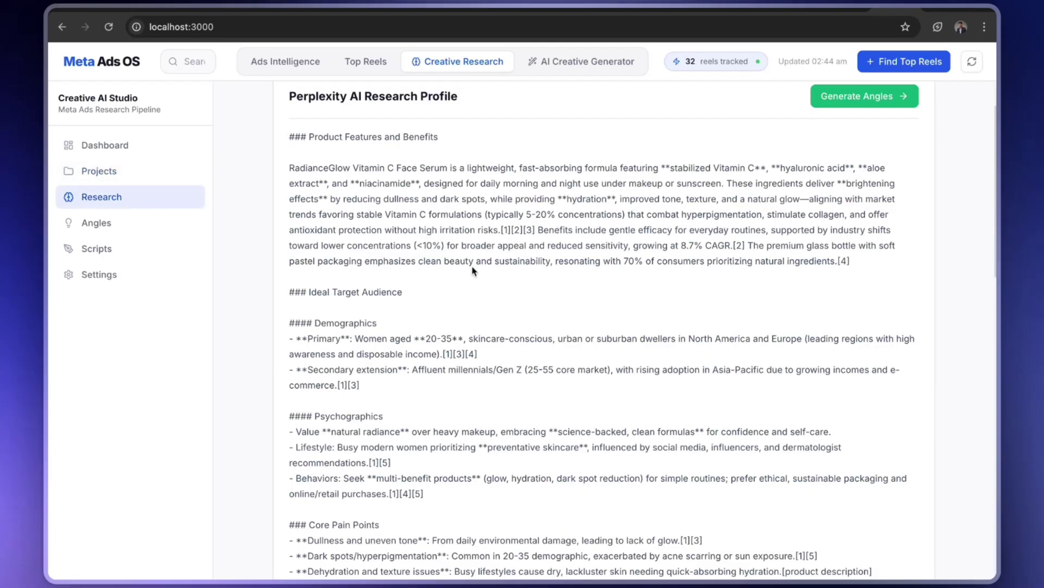
left_click(112, 228)
scroll(453, 275, "down", 2)
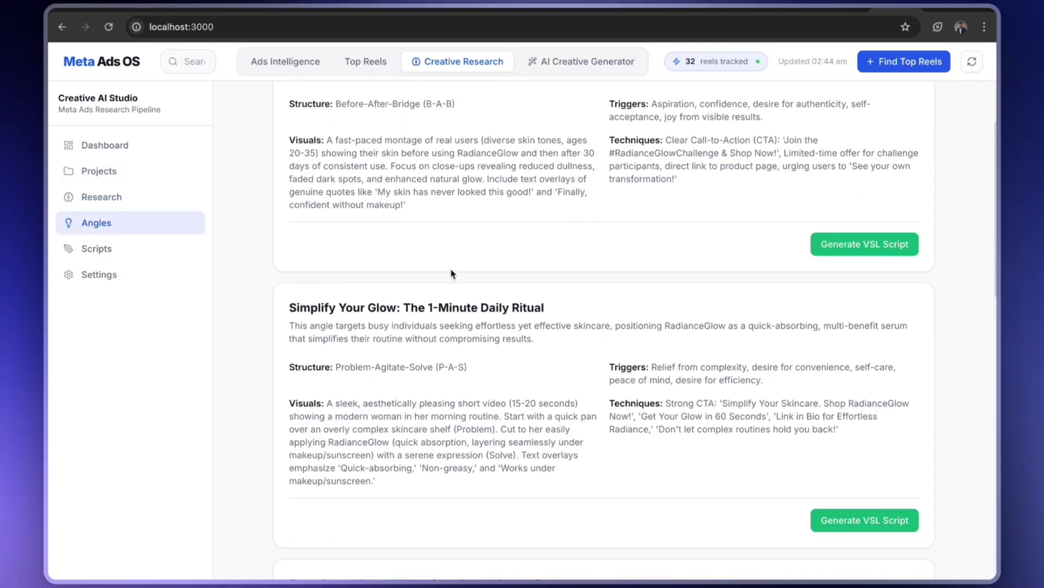
left_click(119, 258)
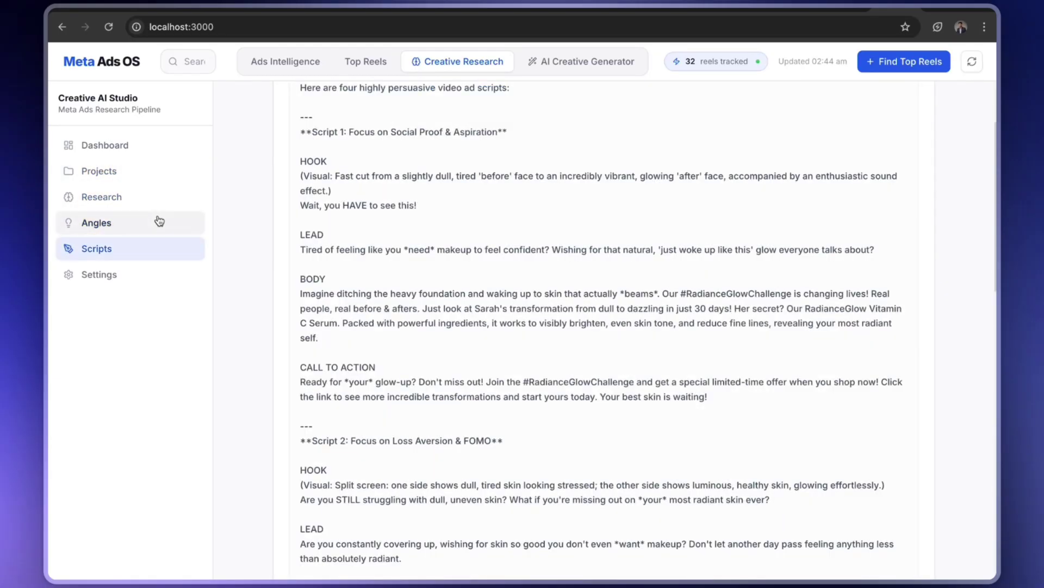
Look over the Ads Intelligence, Top Reels and Creative Research sections
left_click(308, 65)
left_click(370, 64)
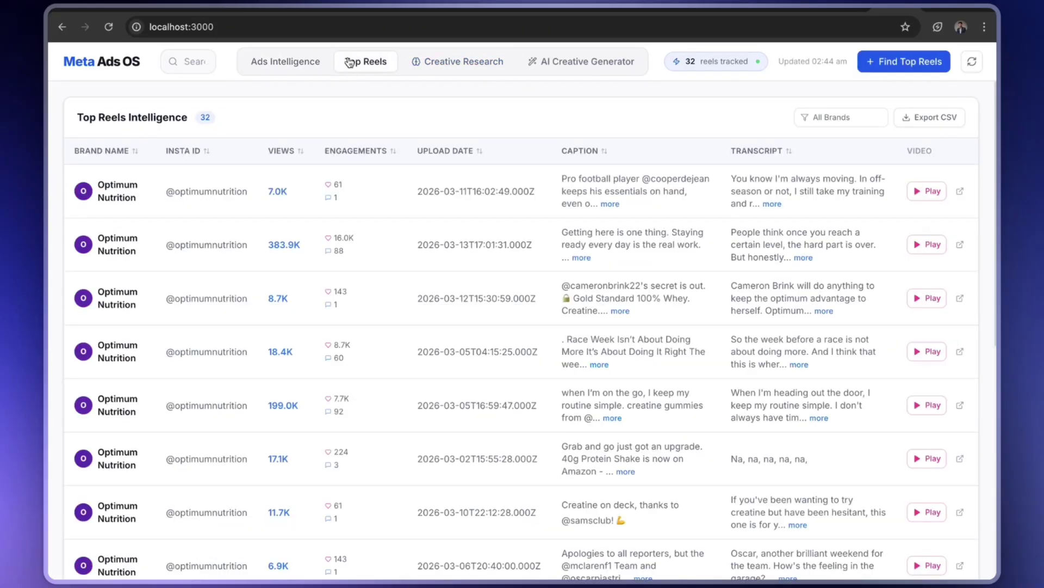
left_click(271, 64)
left_click(433, 63)
left_click(370, 63)
Open the AI Creative Generator and upload the downloaded file c574c661-2452-4d10-9c5c-43eaf9670fa4 as the product image
left_click(568, 64)
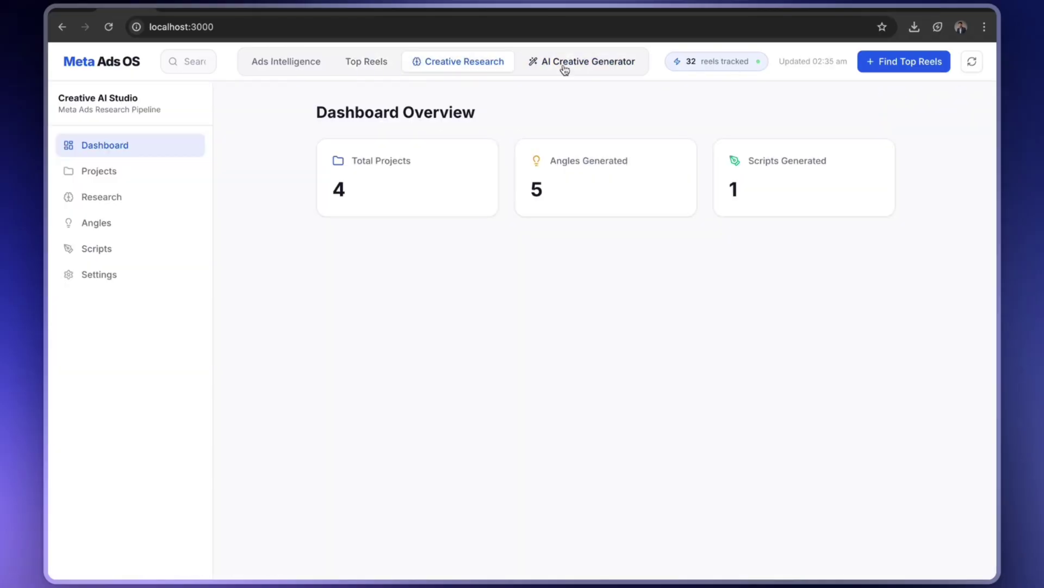
left_click(564, 67)
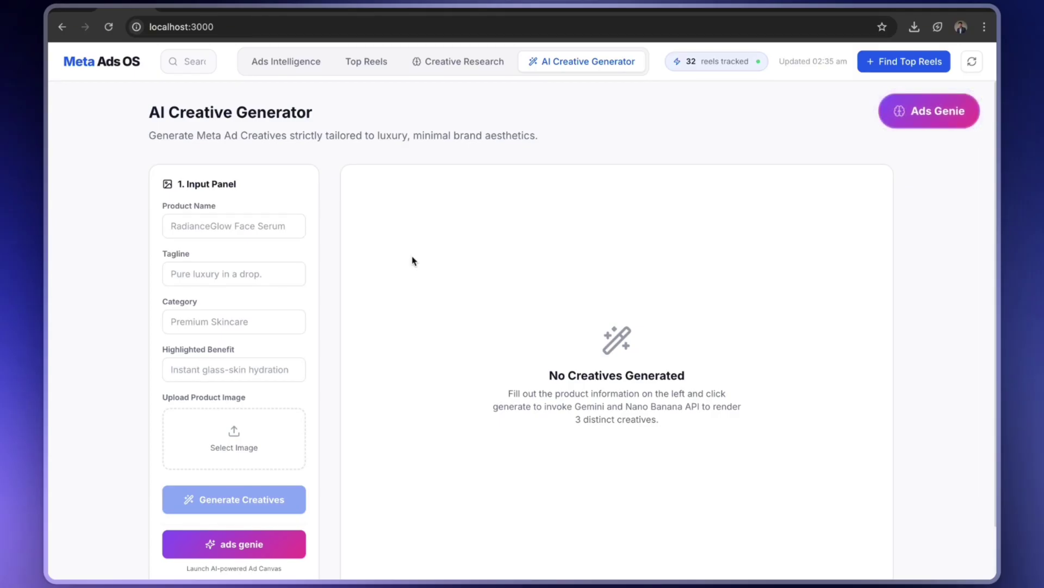
left_click(914, 27)
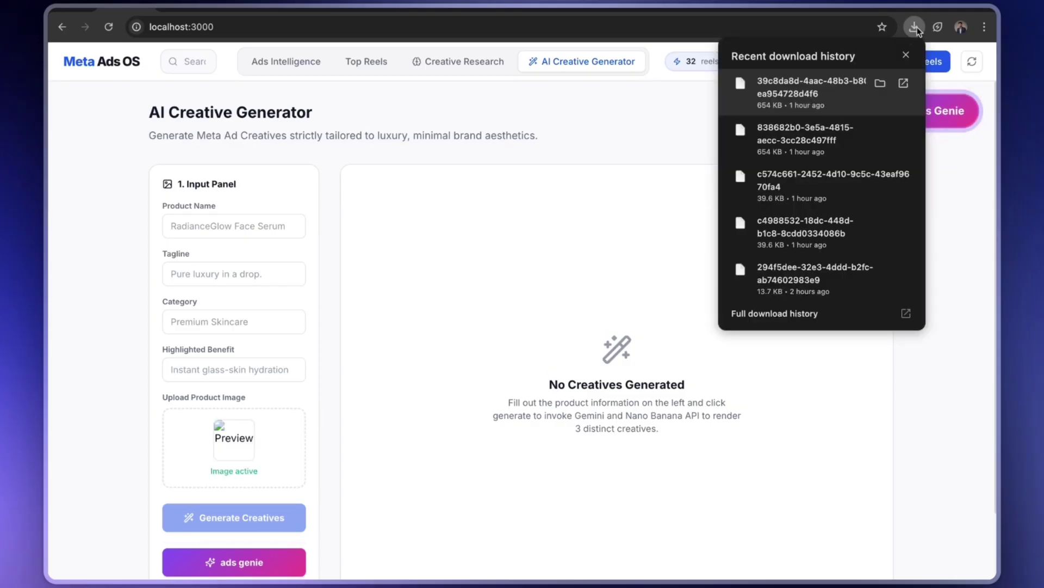
left_click_drag(779, 189, 226, 439)
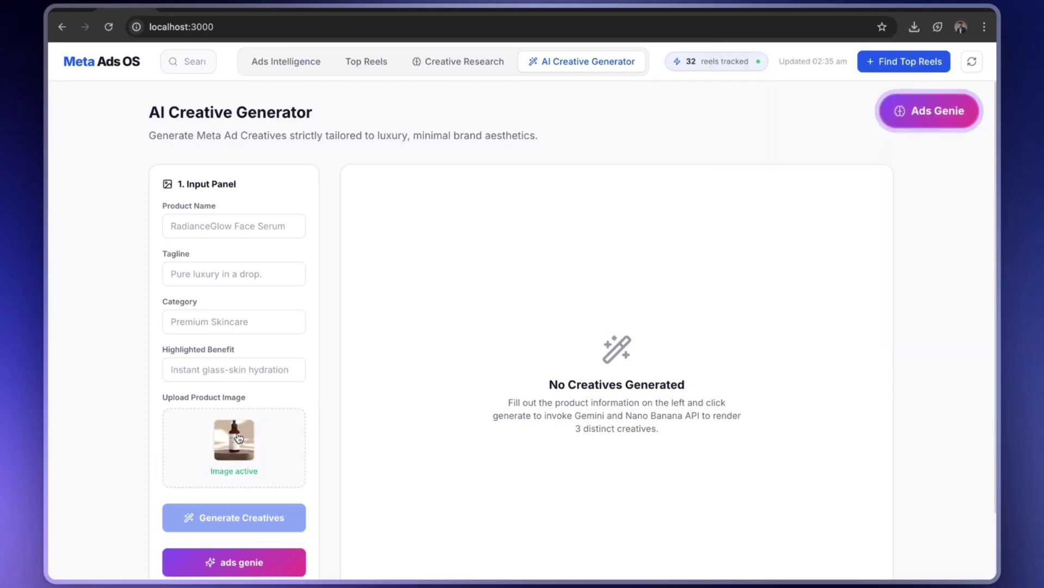
scroll(243, 439, "up", 5)
scroll(243, 439, "down", 5)
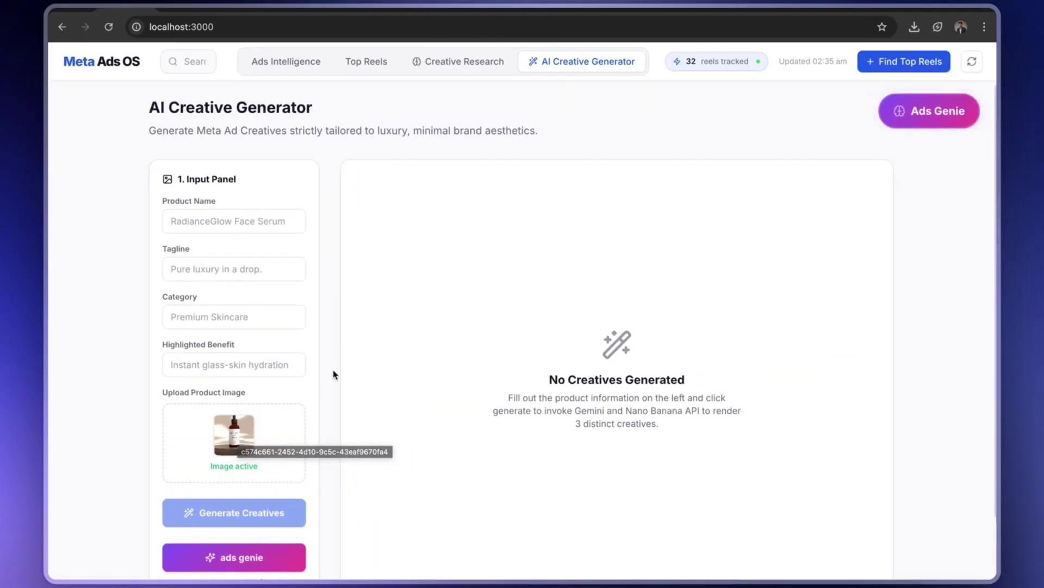
scroll(424, 359, "down", 1)
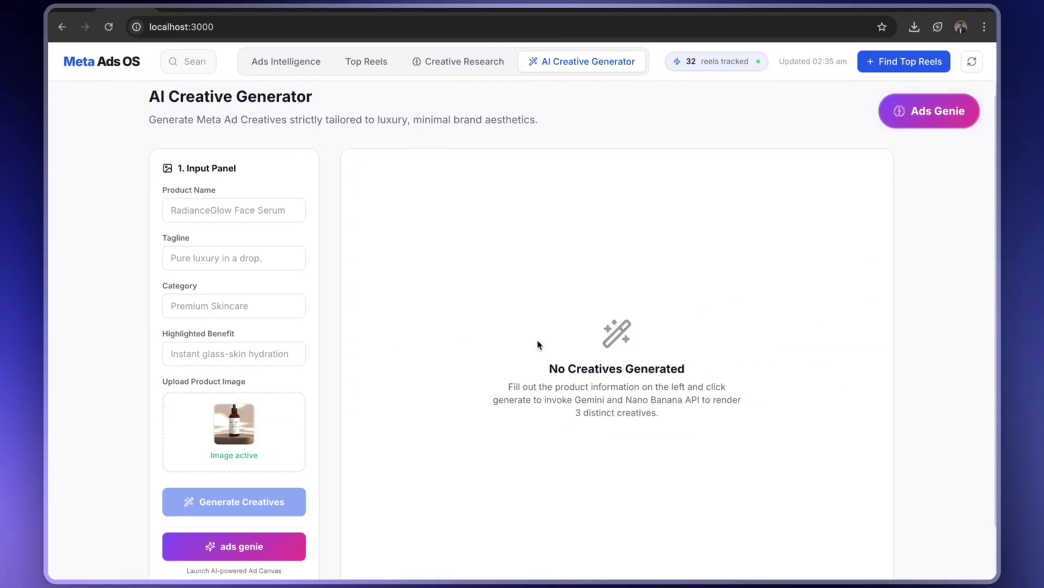
Enter product name "Traemental Hair Serum", tagline "pure luxury in drop", category "premium serum" and highlighted benefit "shining hair"
left_click(249, 216)
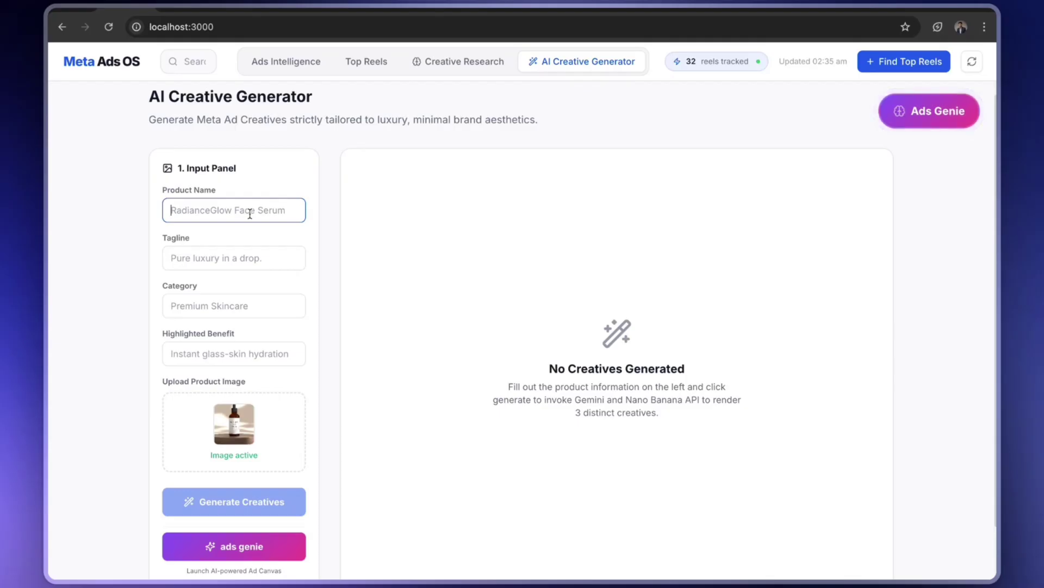
type("Traemental Hair Serum")
left_click(246, 260)
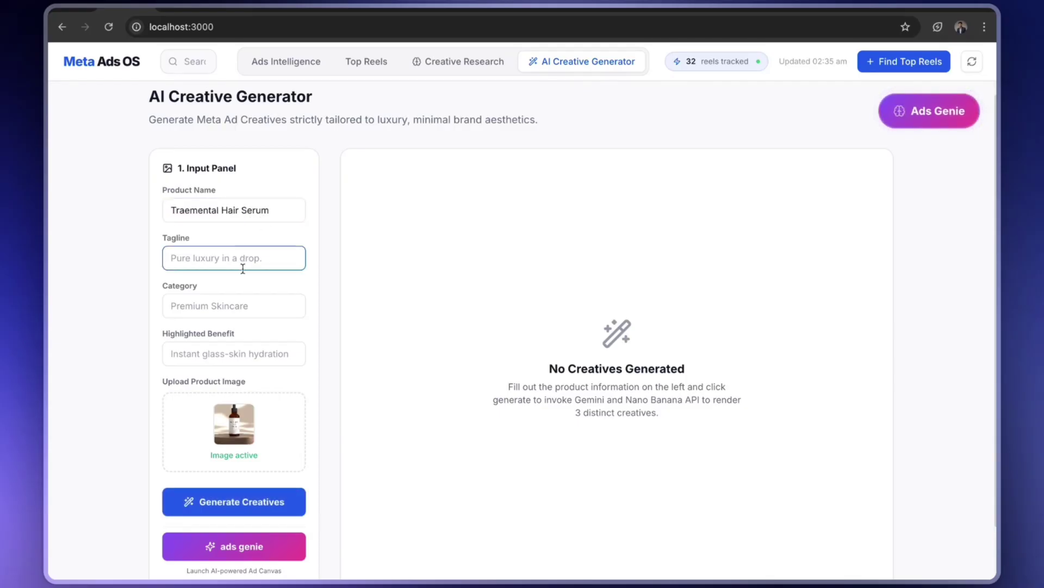
type("pure")
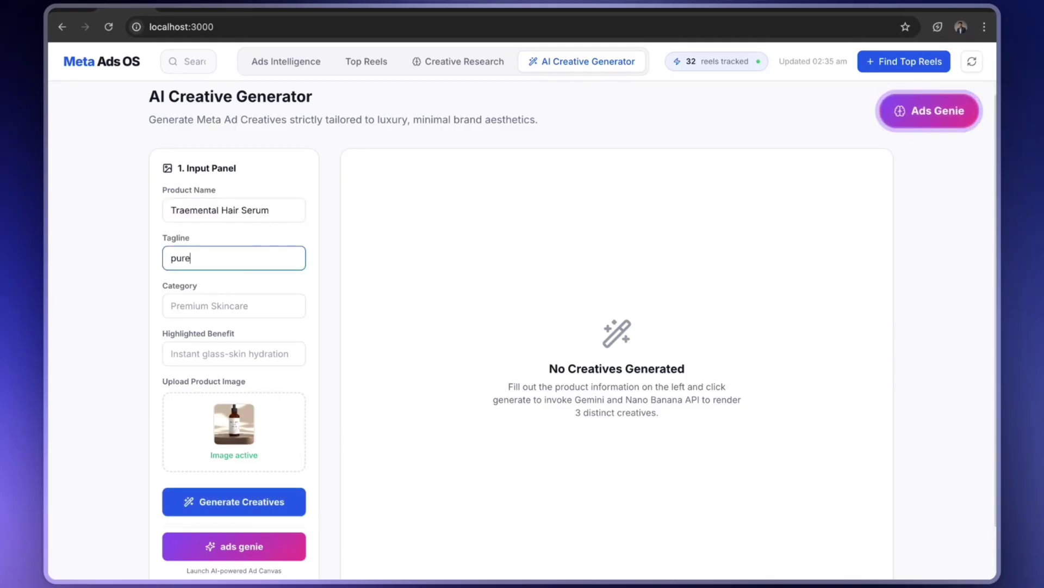
type(" luxury in drop")
left_click(223, 312)
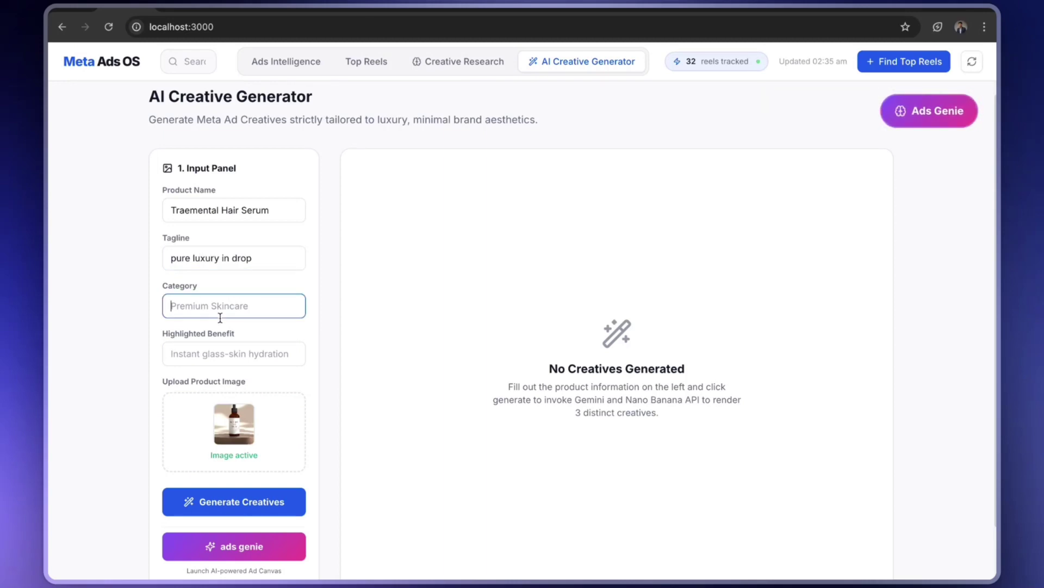
type("premium serum")
left_click(208, 355)
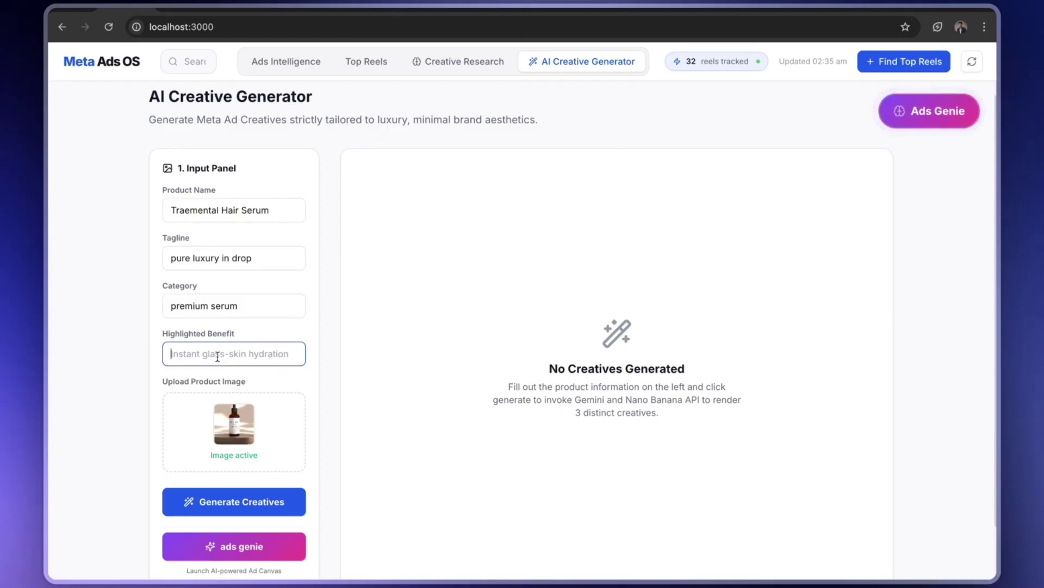
type("shining hair")
Generate the ad creatives for the Traemental Hair Serum
scroll(255, 424, "down", 2)
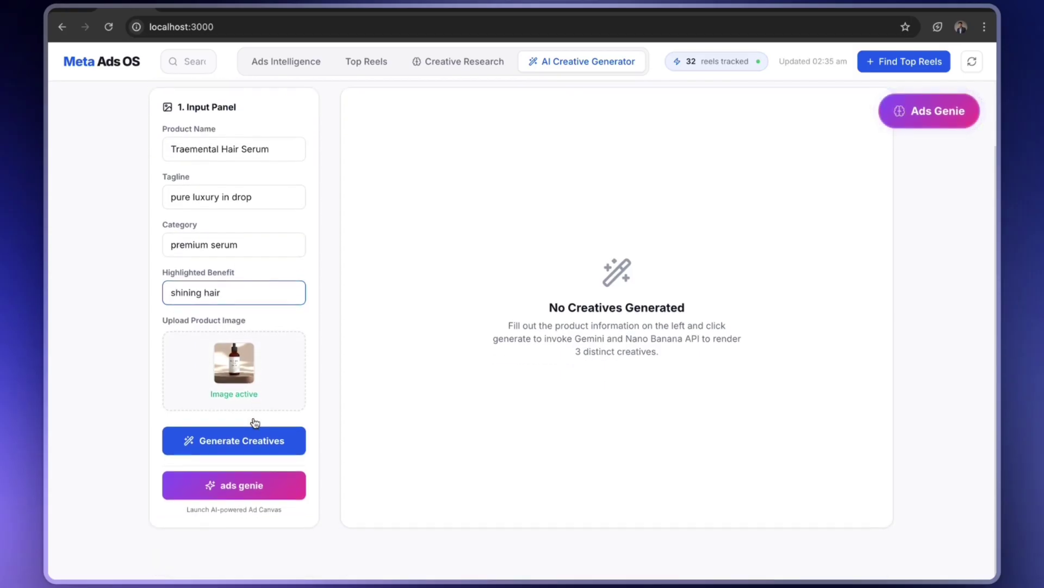
left_click(243, 455)
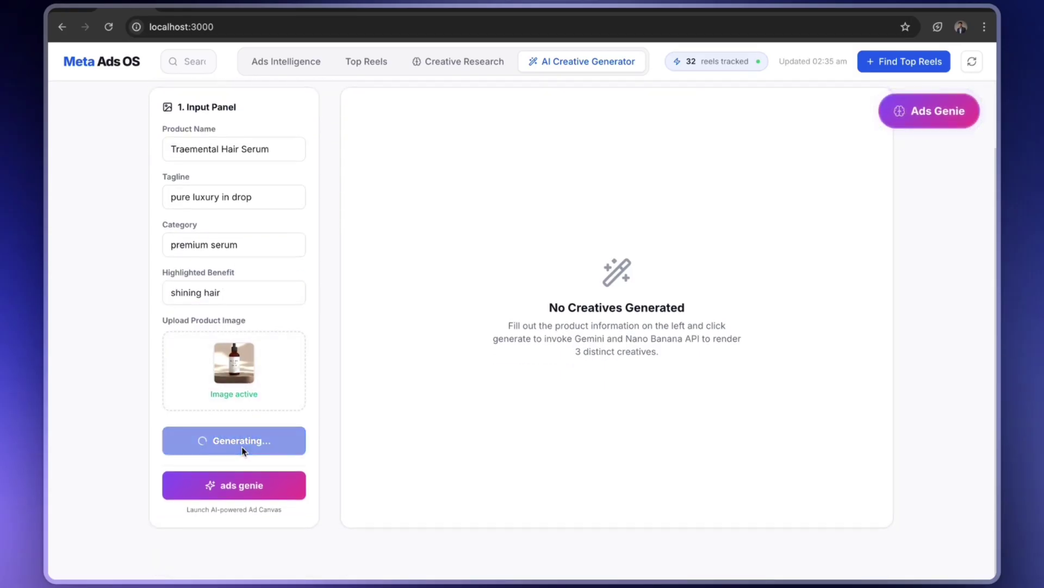
scroll(359, 387, "up", 2)
scroll(410, 399, "down", 1)
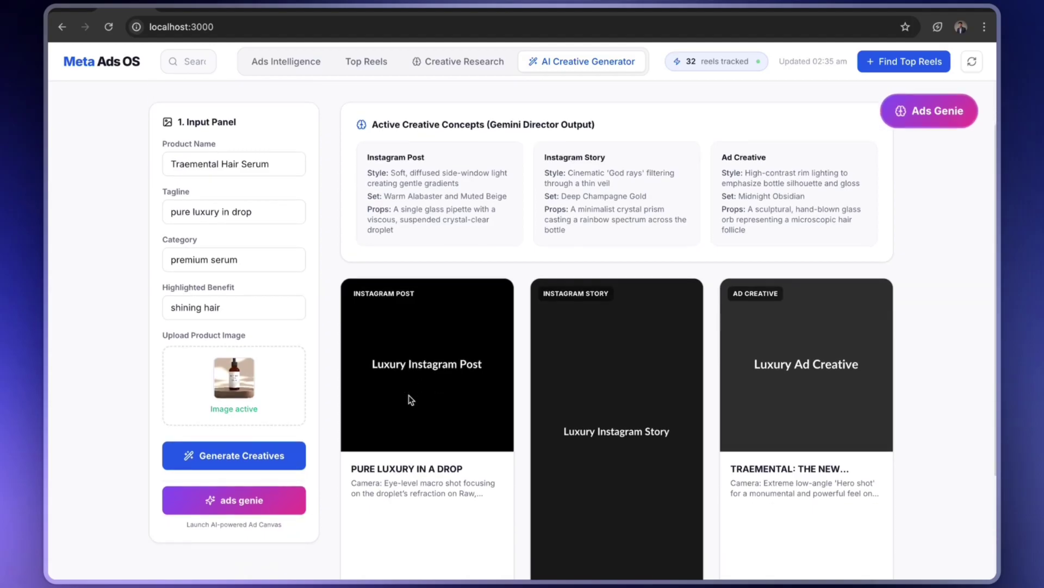
Review the Instagram post, Instagram story and ad creative concepts along with their preview cards
triple_click(550, 157)
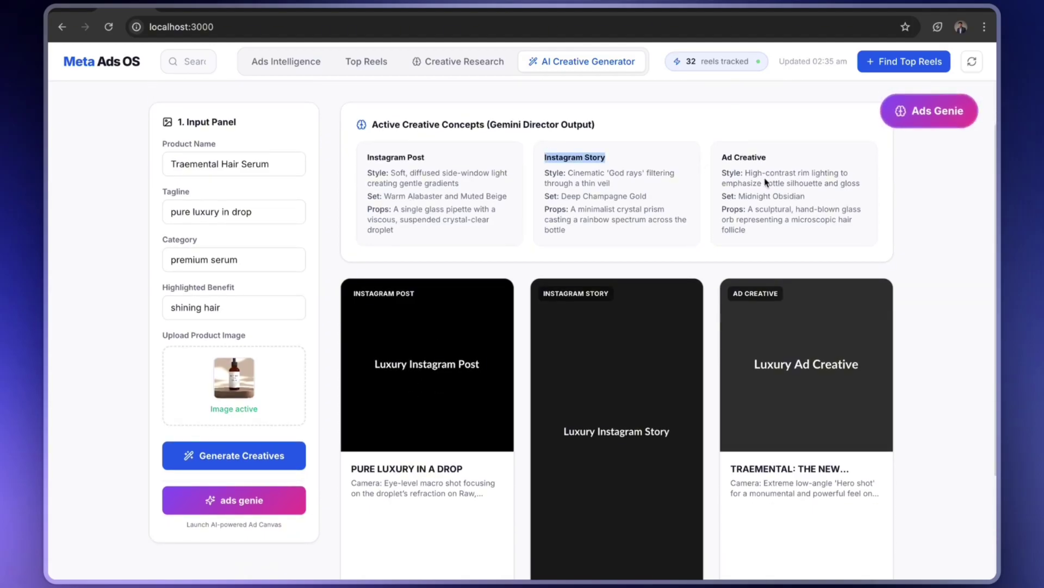
scroll(804, 370, "down", 1)
scroll(804, 370, "down", 3)
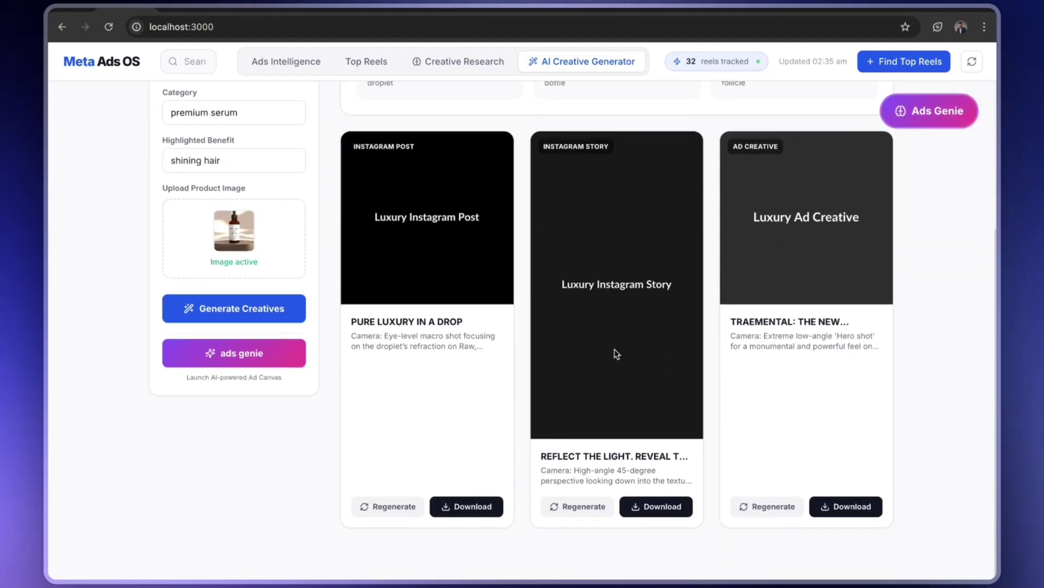
scroll(446, 419, "up", 1)
scroll(528, 484, "down", 1)
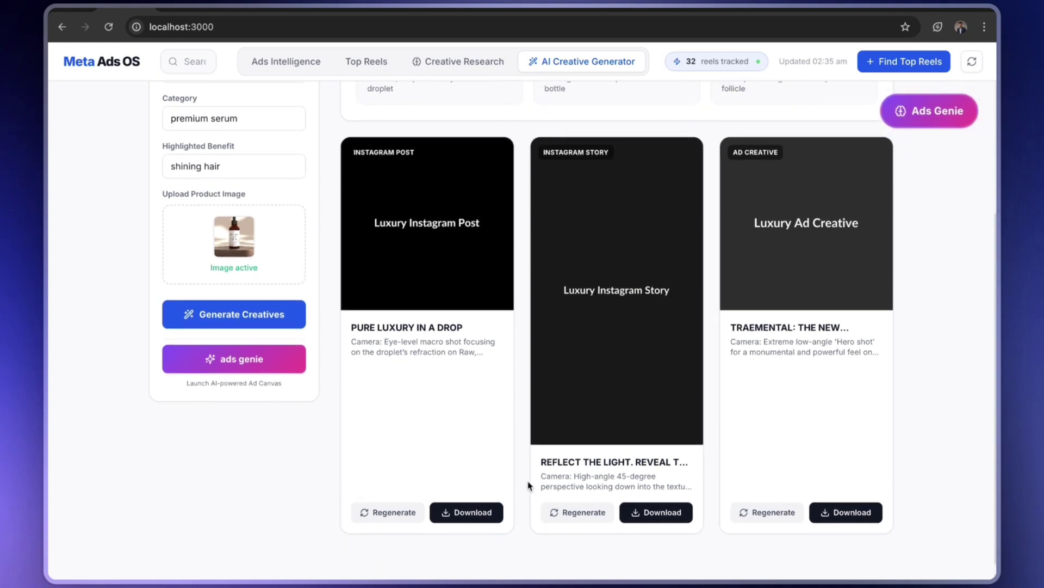
Compare the style, set and props of each active creative concept with the titles and camera notes on the generated previews
scroll(652, 319, "up", 1)
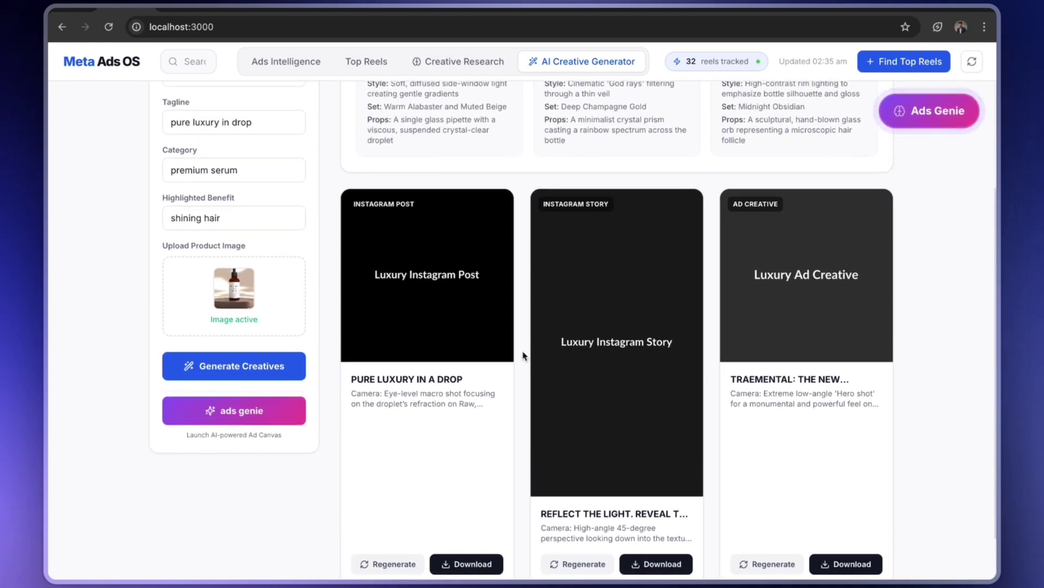
scroll(482, 352, "up", 2)
scroll(482, 353, "down", 2)
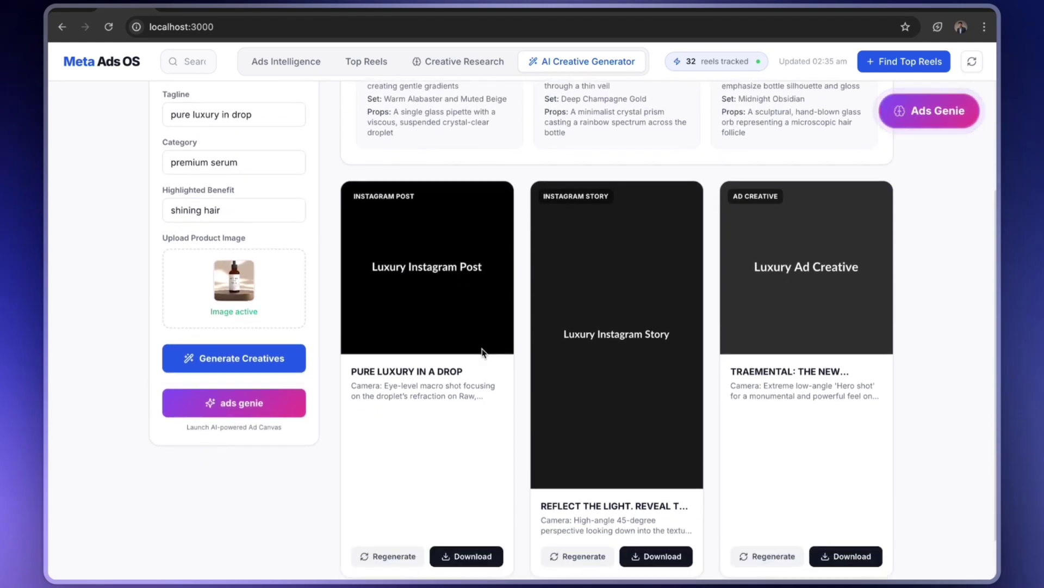
scroll(482, 352, "up", 2)
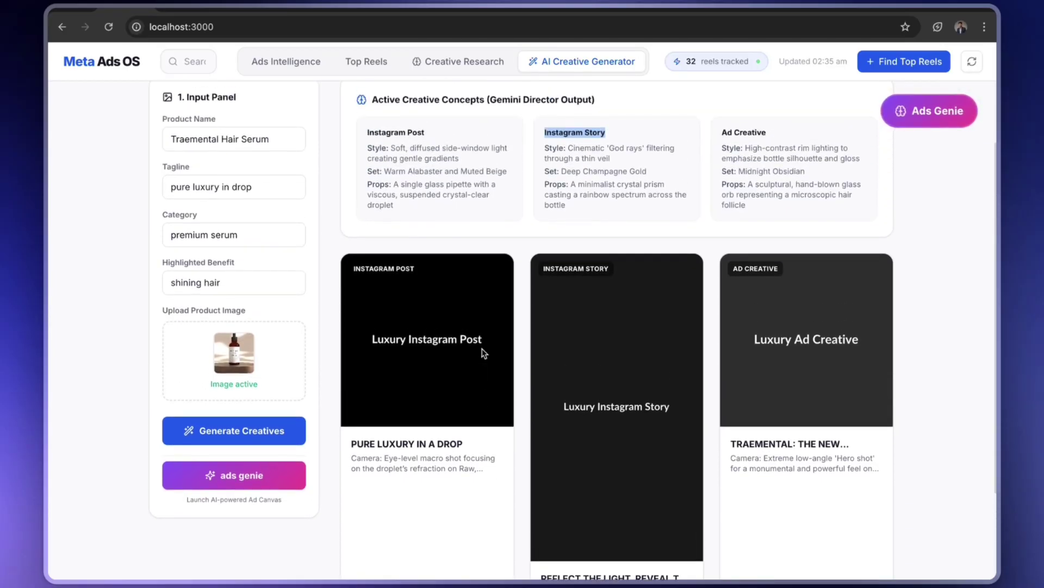
left_click(568, 211)
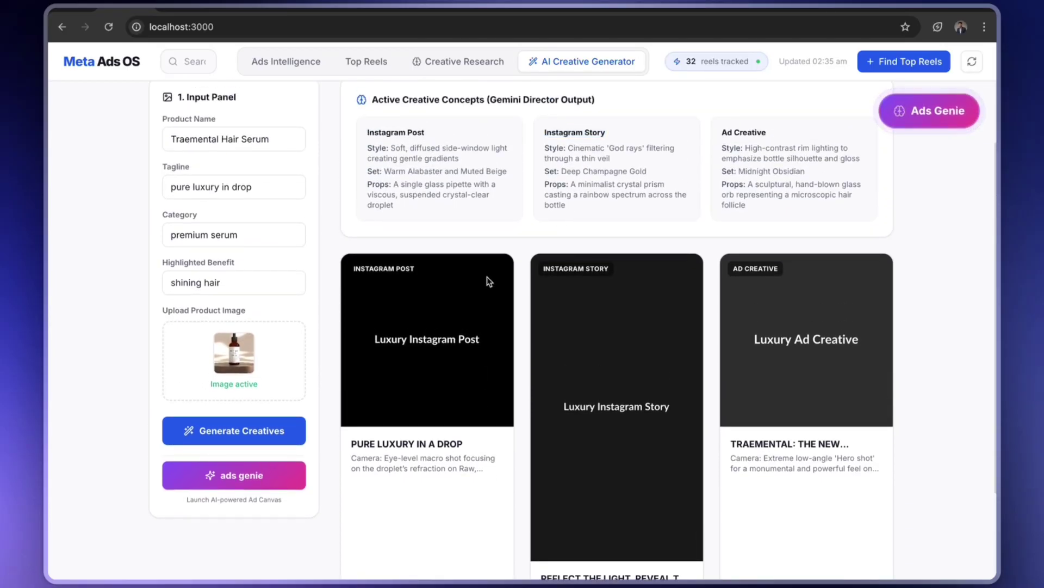
scroll(487, 277, "down", 1)
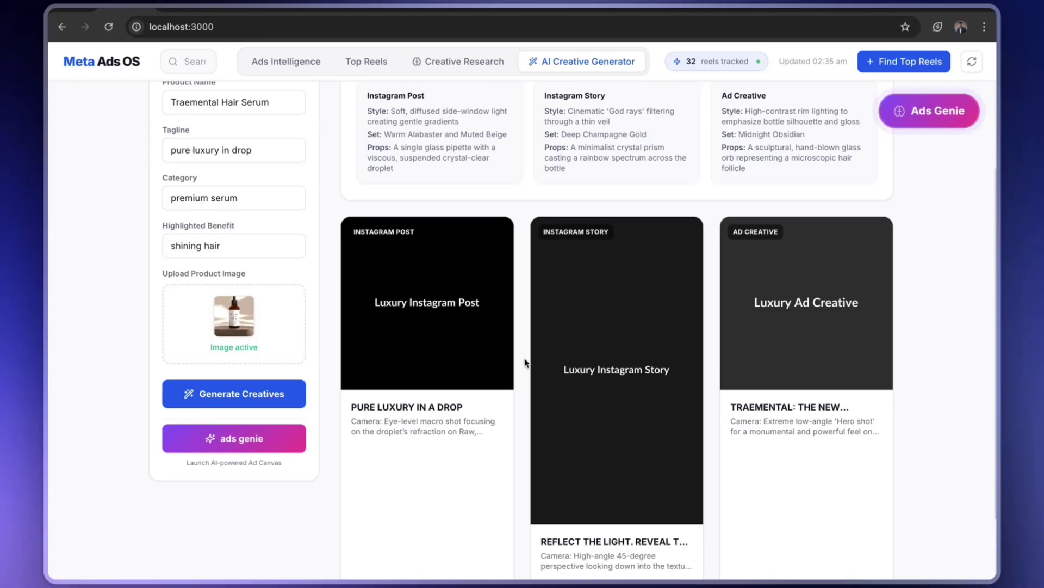
scroll(600, 377, "down", 2)
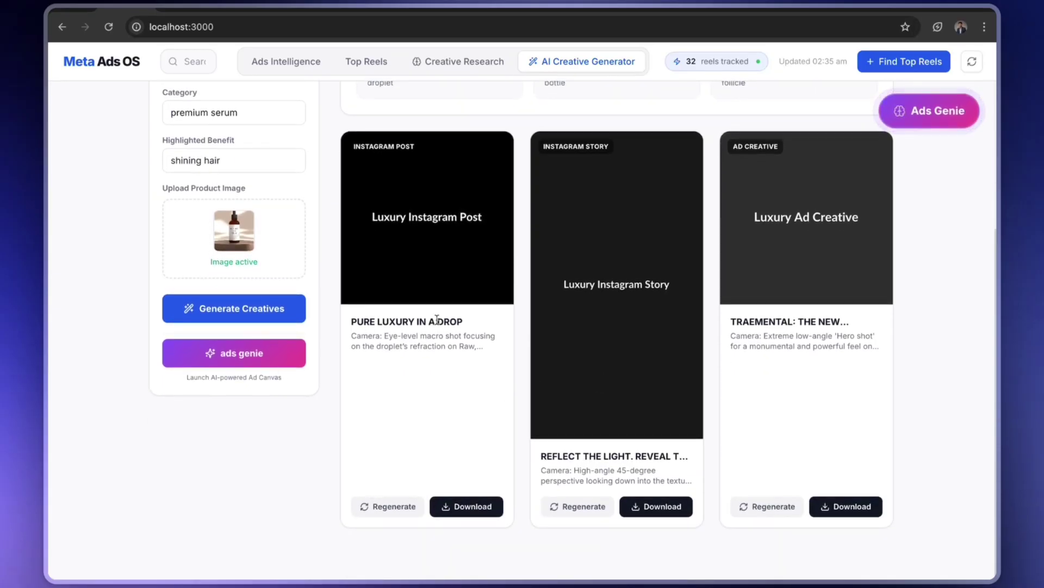
scroll(437, 320, "up", 5)
scroll(437, 320, "down", 5)
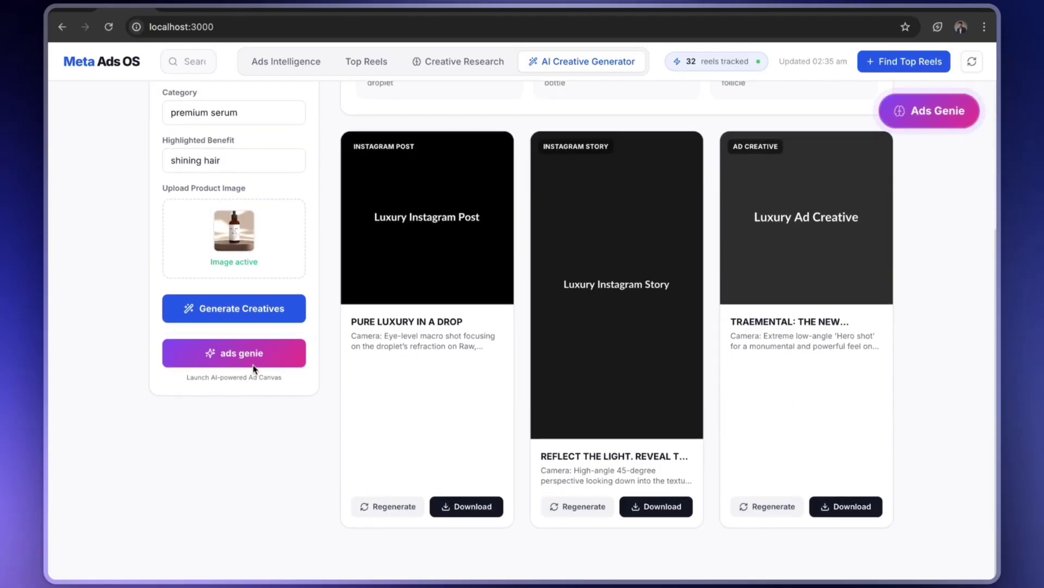
Launch the embedded ads genie platform and browse its raw-versus-AI-generated samples, including the chair and headphone ads
left_click(254, 358)
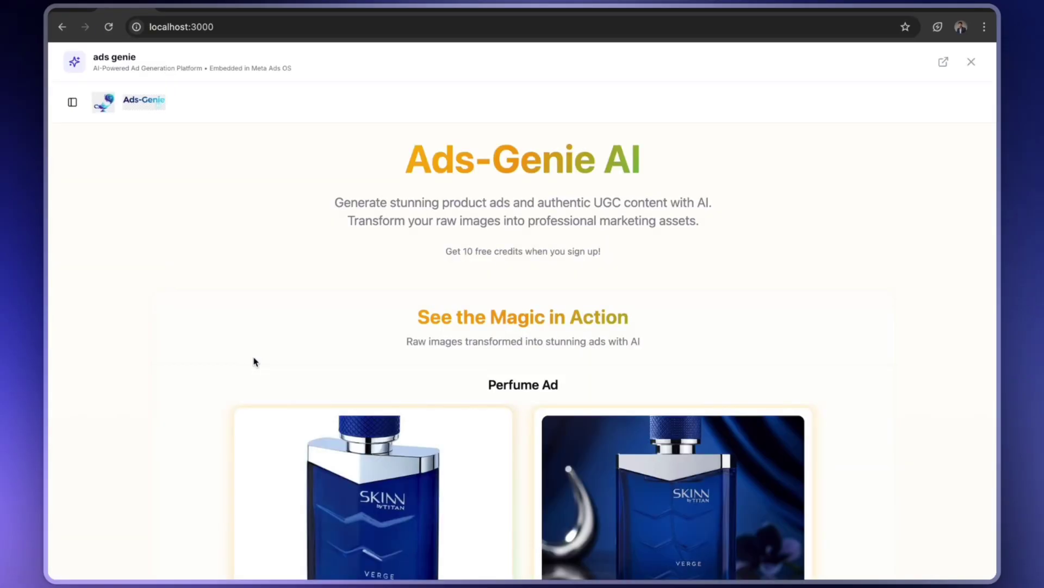
scroll(254, 361, "down", 5)
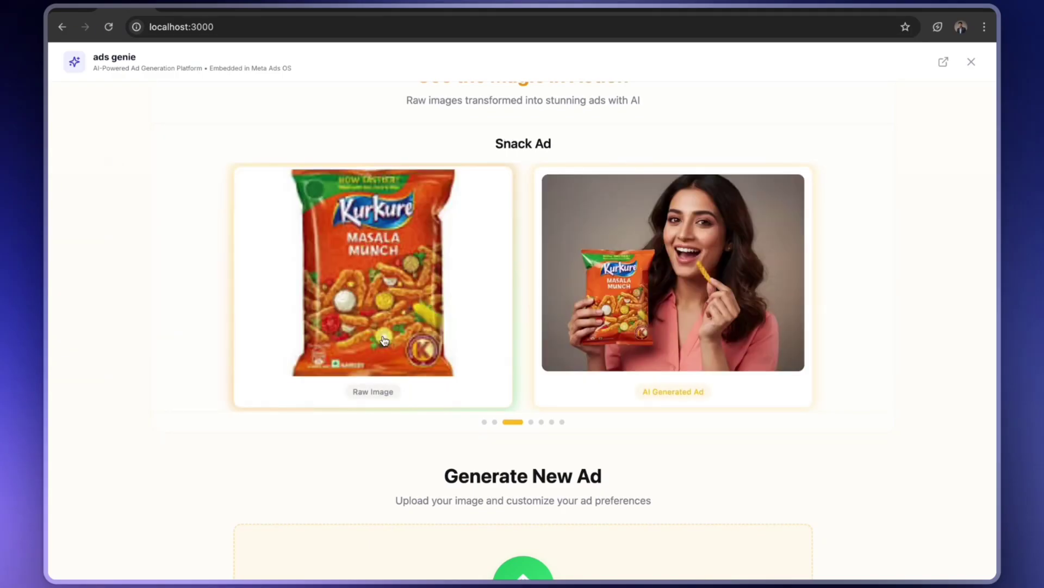
left_click(532, 424)
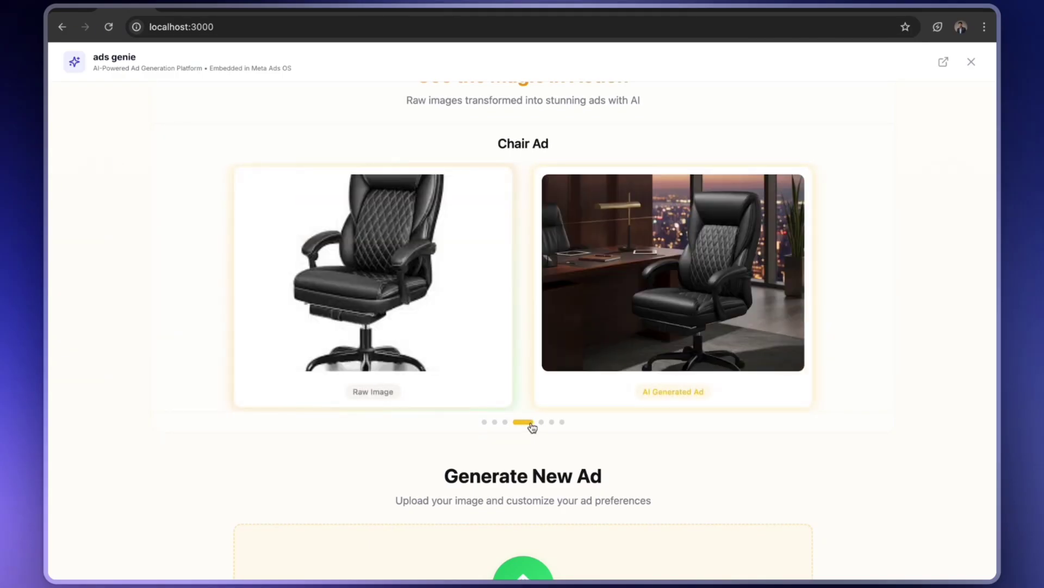
left_click(551, 422)
left_click(562, 422)
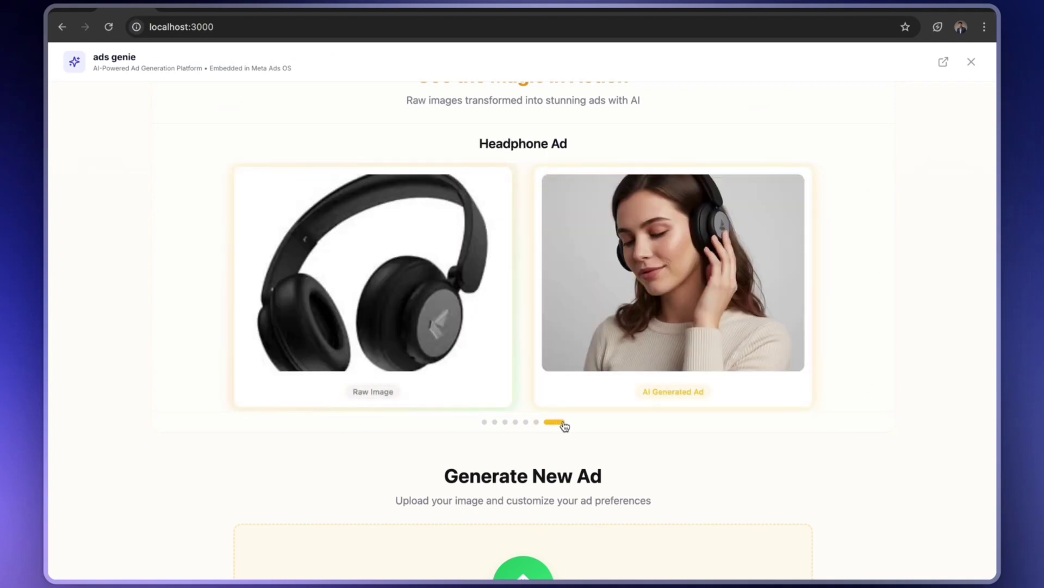
scroll(559, 357, "down", 9)
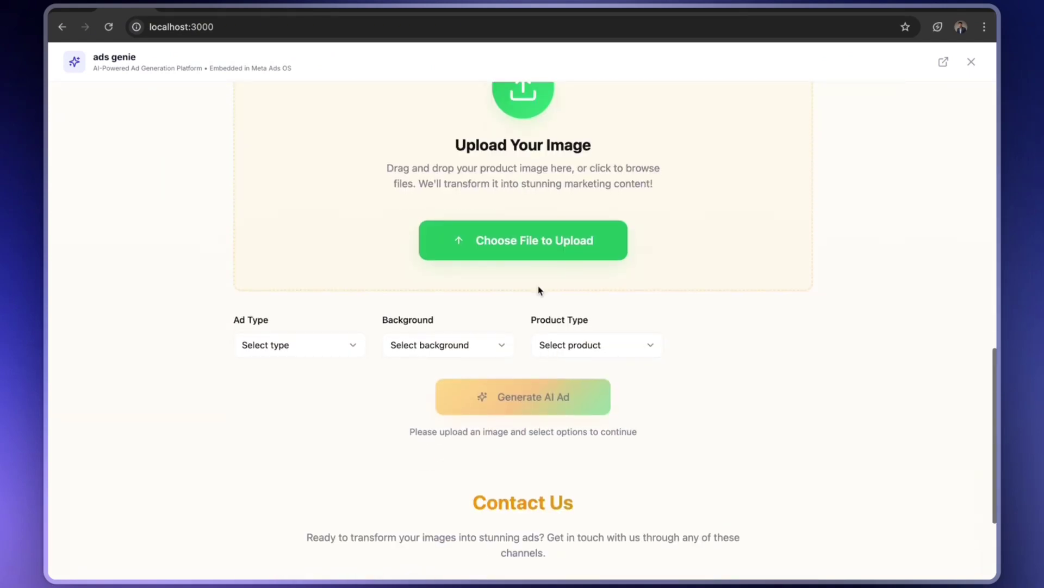
left_click(538, 254)
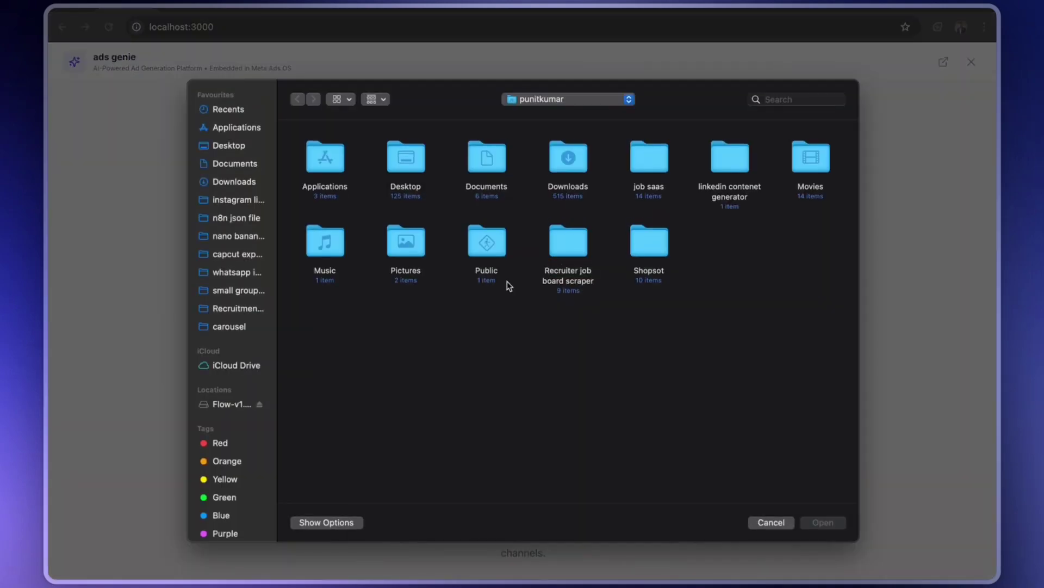
left_click(269, 308)
left_click(771, 522)
Set the new ad's type to Product Ads, its background to Studio and its product type to Cosmetics
scroll(773, 186, "down", 1)
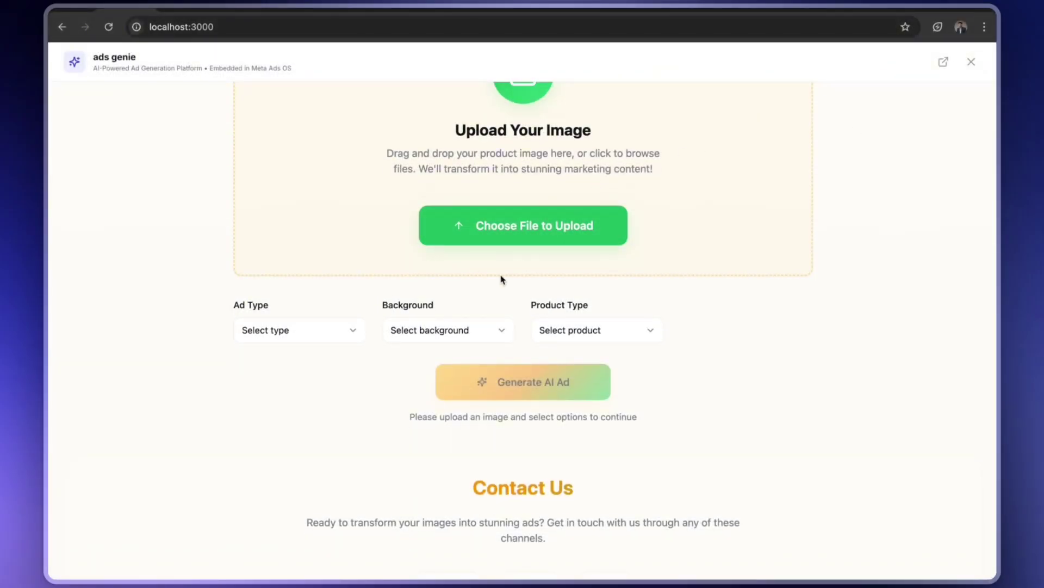
scroll(502, 279, "down", 2)
left_click(305, 260)
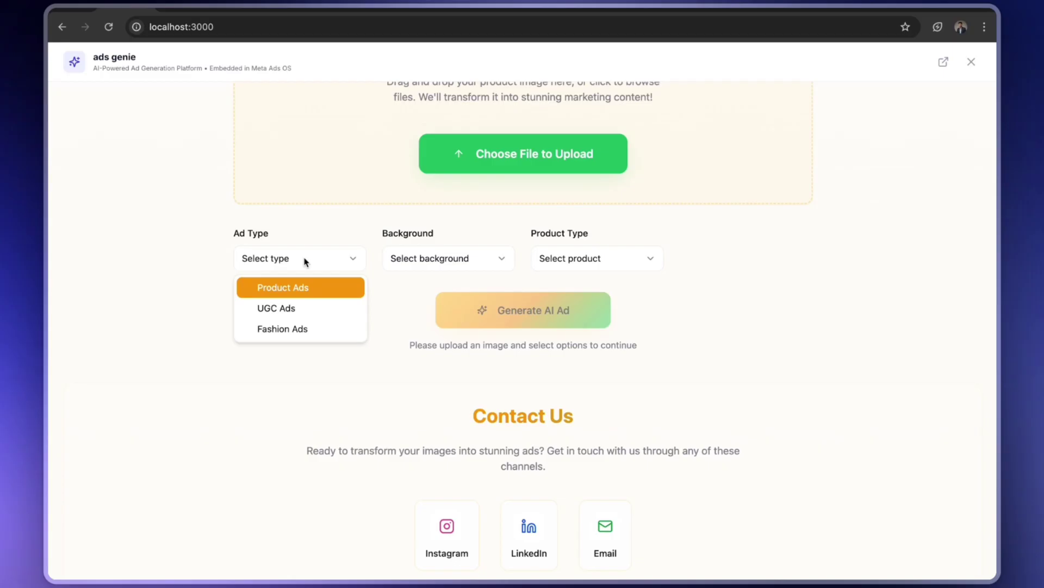
left_click(303, 294)
left_click(412, 256)
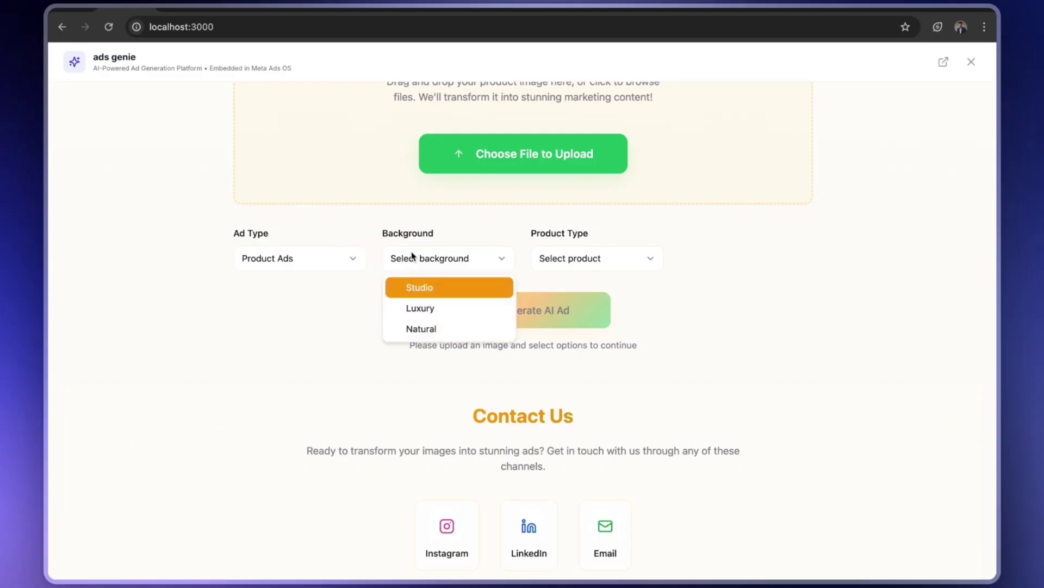
left_click(445, 287)
left_click(589, 260)
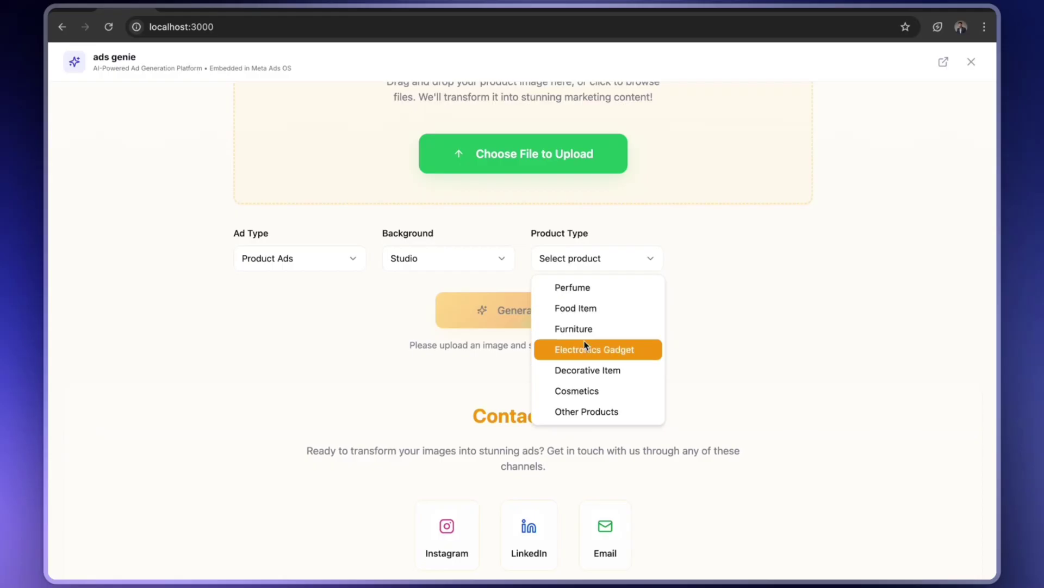
left_click(589, 388)
left_click(676, 282)
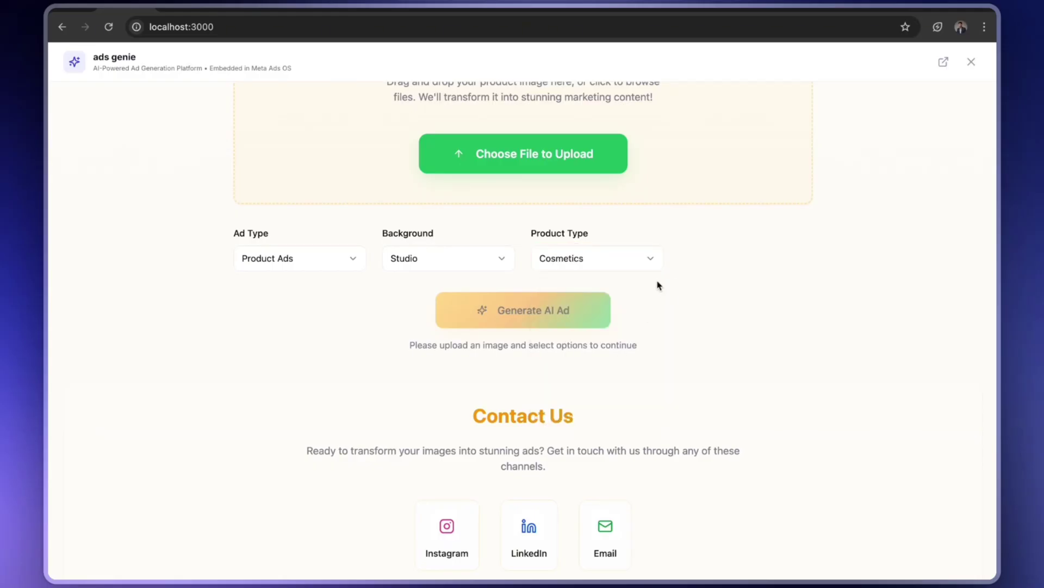
Review the new ad's image upload area and chosen options alongside the raw and AI-generated example ads
scroll(658, 284, "up", 2)
scroll(658, 284, "up", 1)
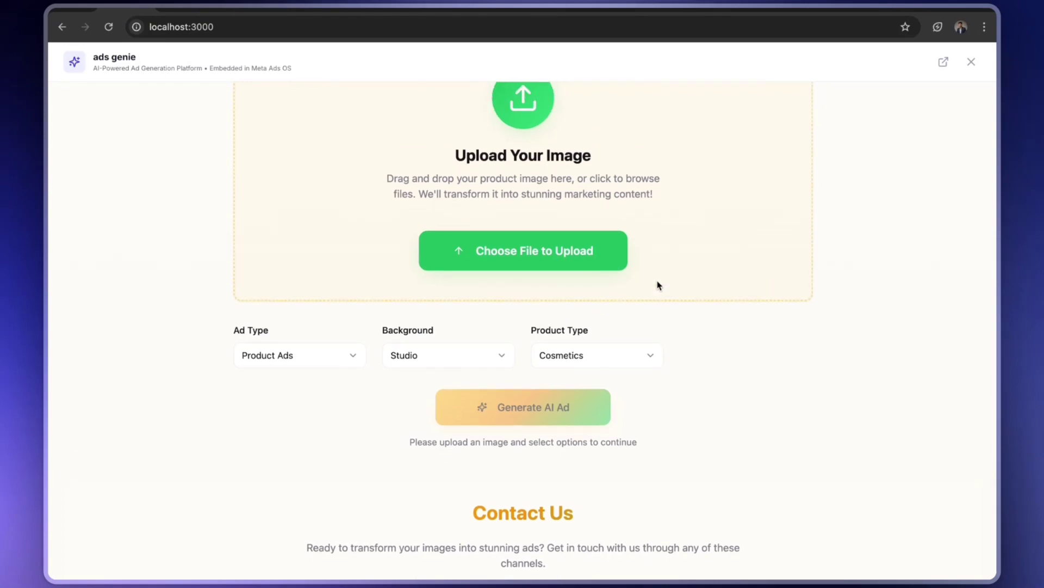
scroll(595, 358, "down", 1)
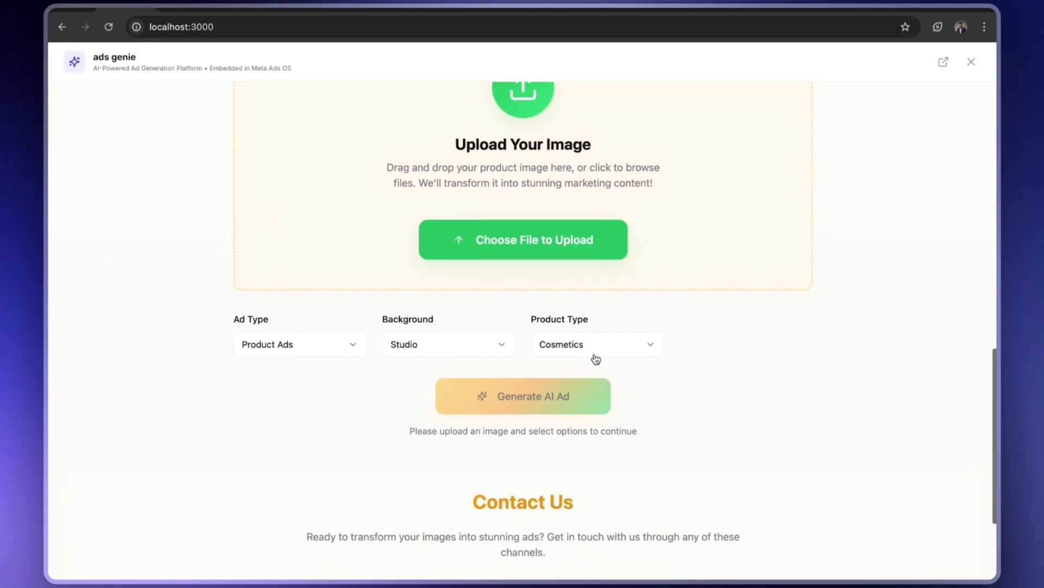
scroll(590, 376, "up", 2)
scroll(590, 374, "up", 1)
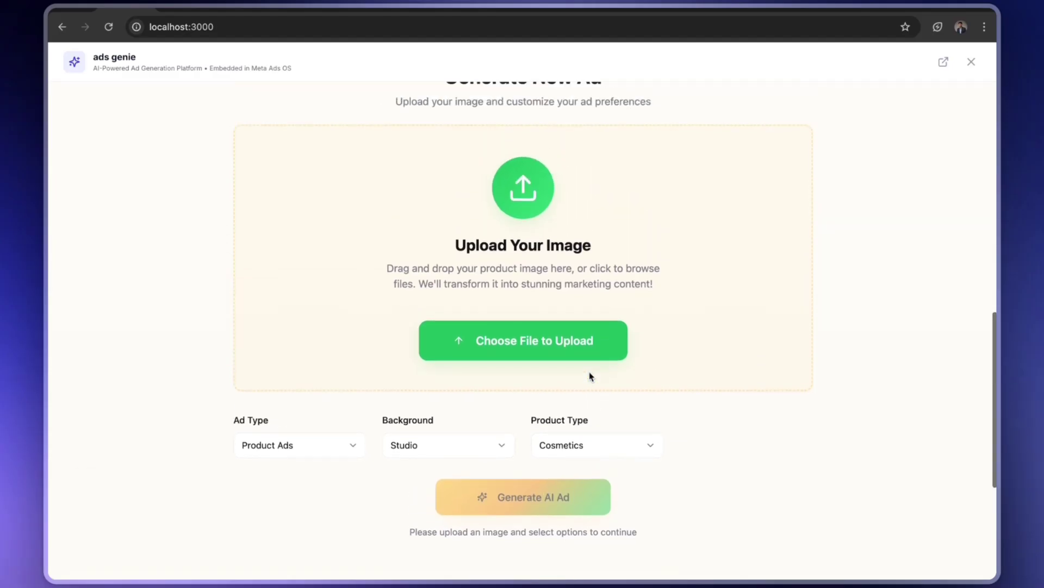
scroll(611, 340, "up", 6)
scroll(554, 327, "up", 4)
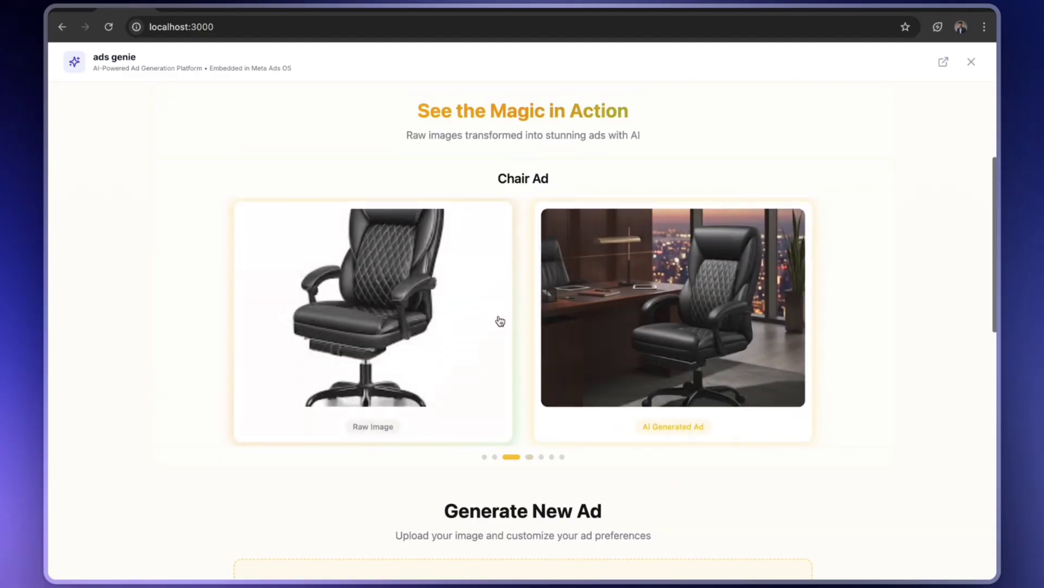
scroll(483, 417, "down", 7)
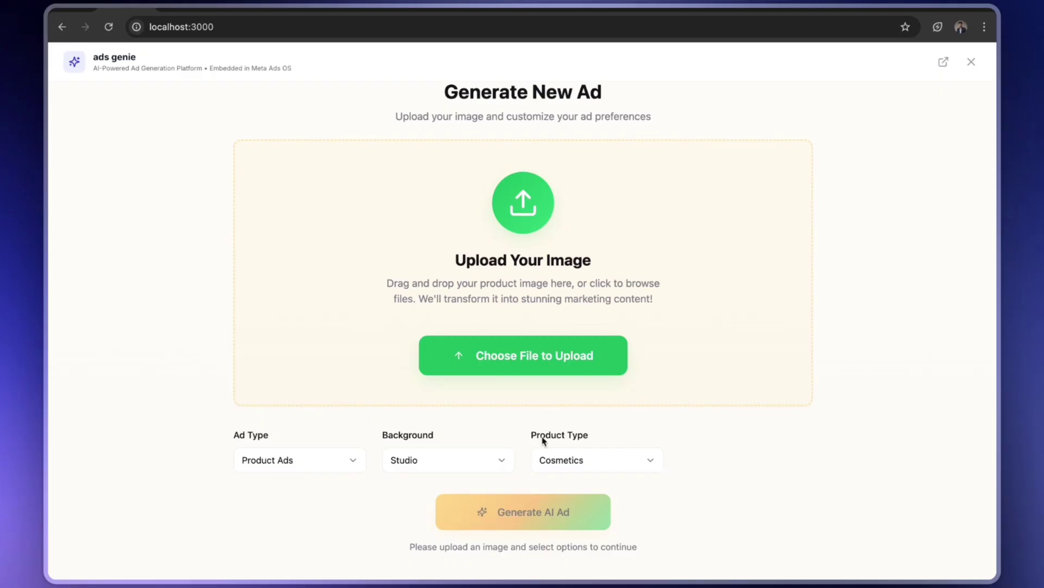
scroll(543, 440, "up", 10)
scroll(705, 253, "down", 5)
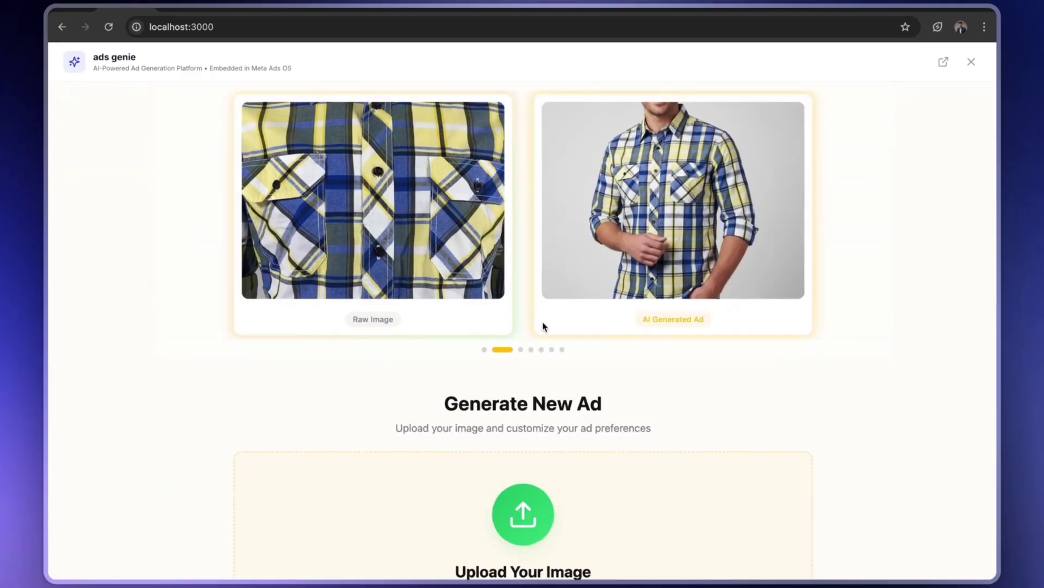
Reload the page to leave ads genie and open the Ads Intelligence section
left_click(109, 27)
left_click(401, 61)
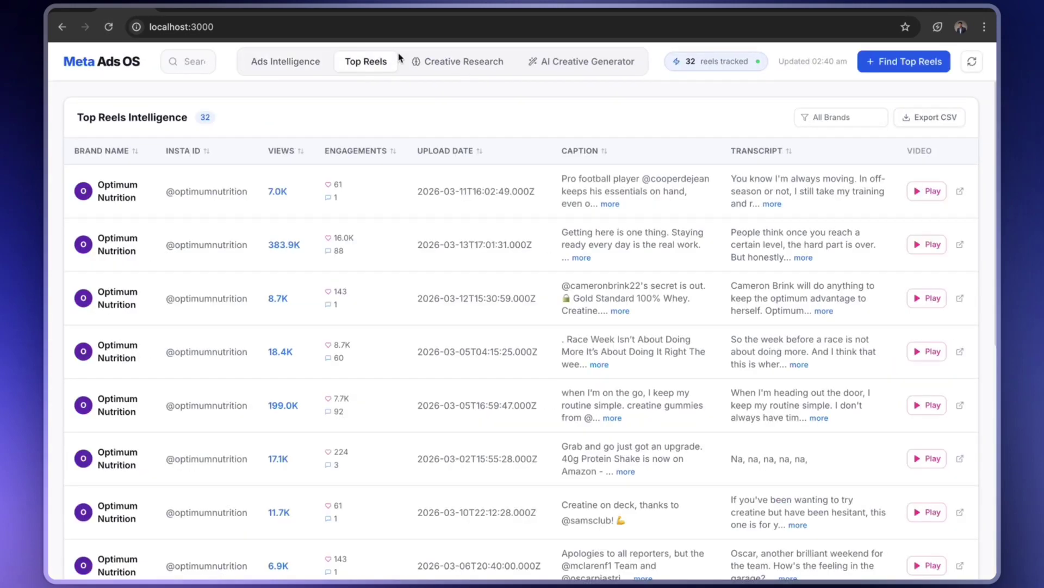
left_click(484, 63)
left_click(562, 65)
left_click(292, 70)
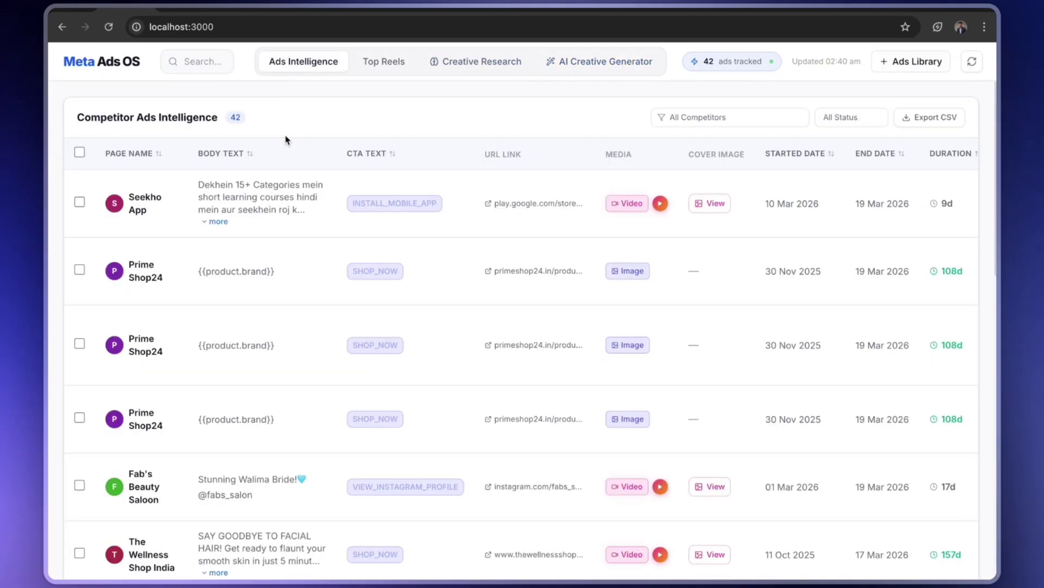
Look over the competitor ads table and view the Competitor Ads Library link form, closing it without submitting
scroll(228, 228, "down", 4)
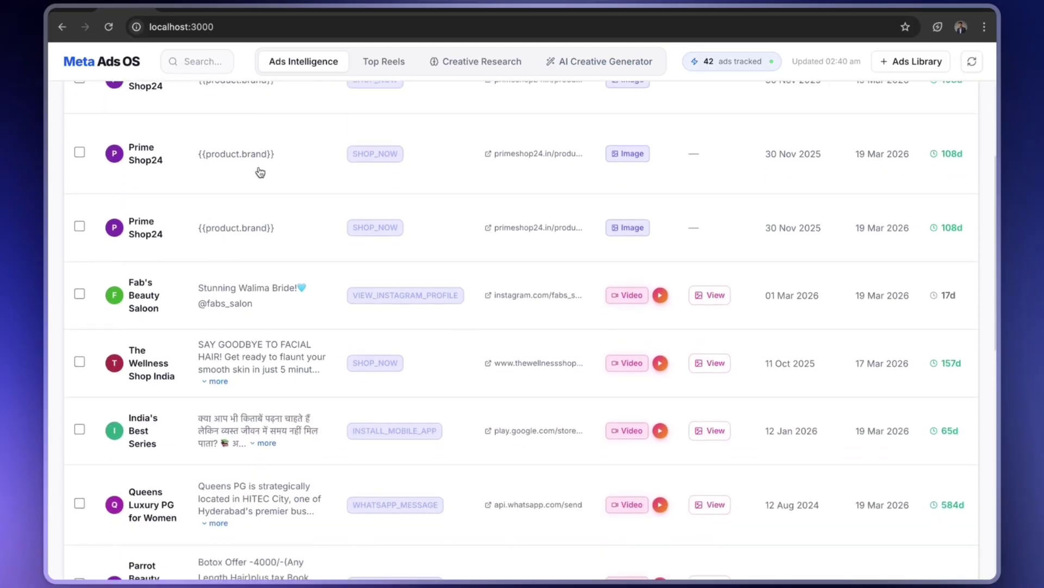
scroll(260, 171, "up", 4)
scroll(439, 316, "down", 8)
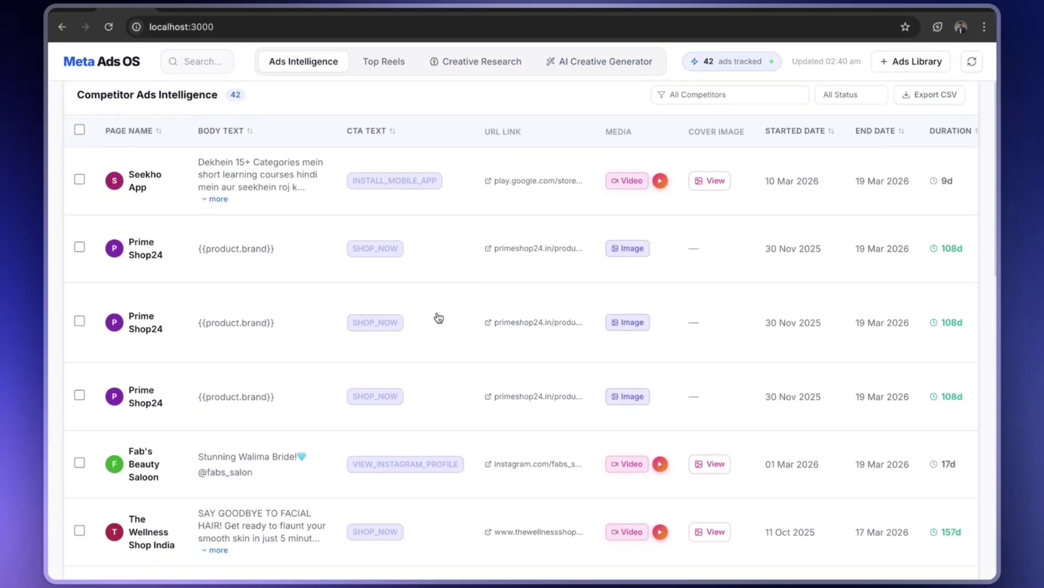
scroll(439, 318, "up", 4)
scroll(685, 137, "up", 2)
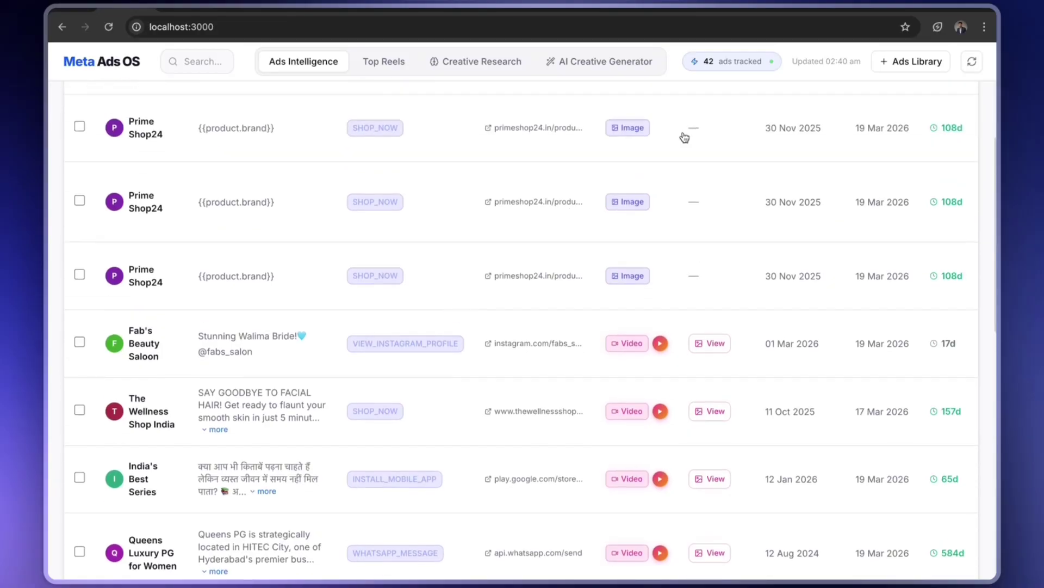
left_click(910, 63)
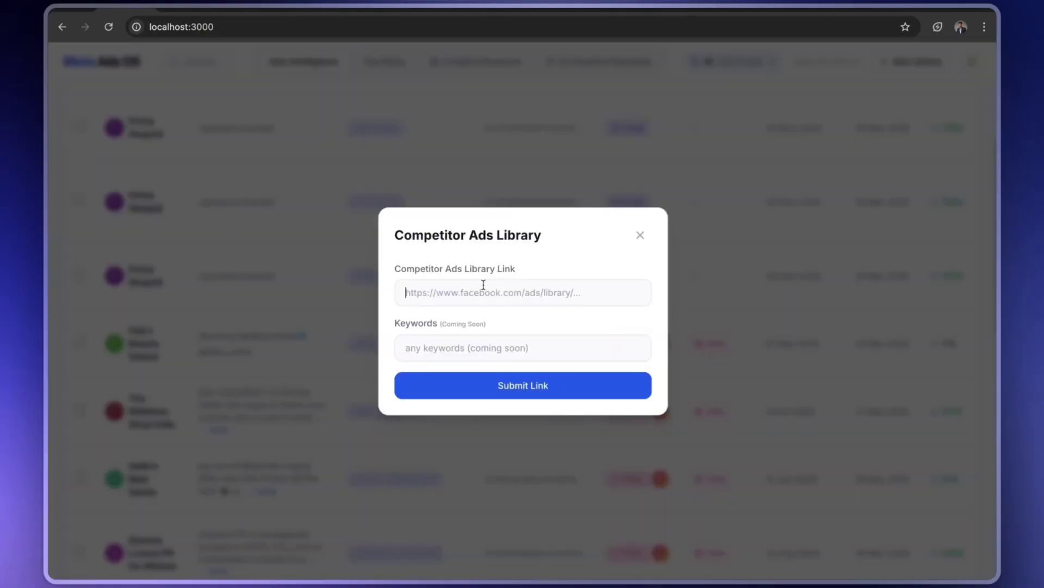
left_click(641, 236)
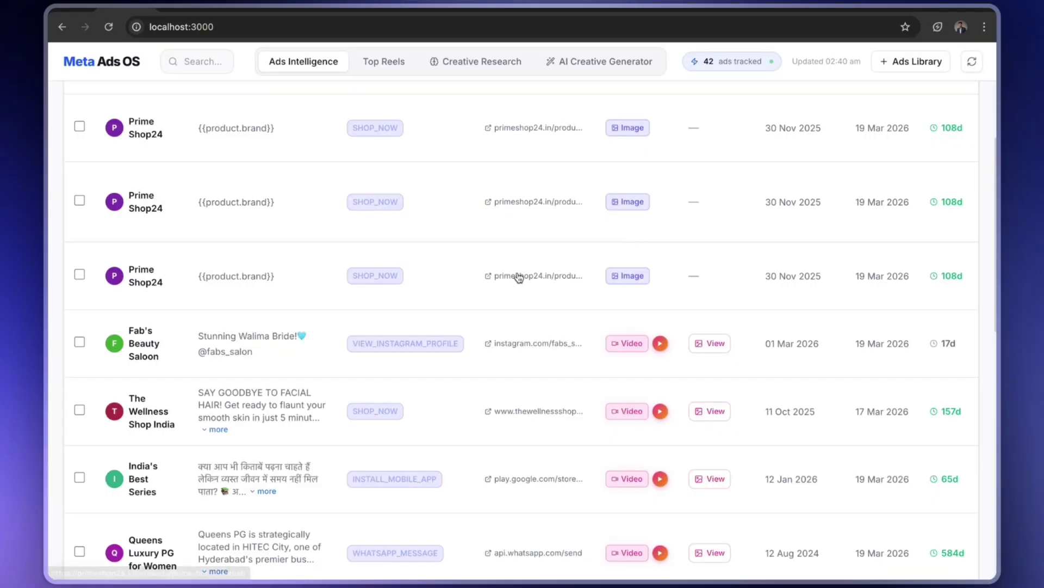
Examine the competitor ads further down the table and check again which fields the Competitor Ads Library form needs
scroll(522, 278, "up", 3)
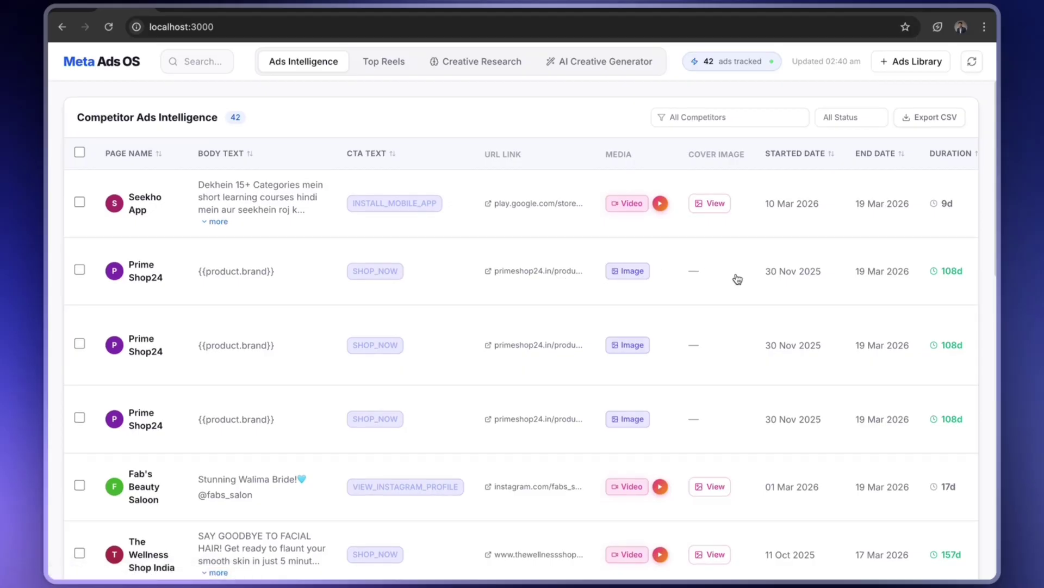
scroll(736, 277, "down", 4)
scroll(519, 372, "down", 10)
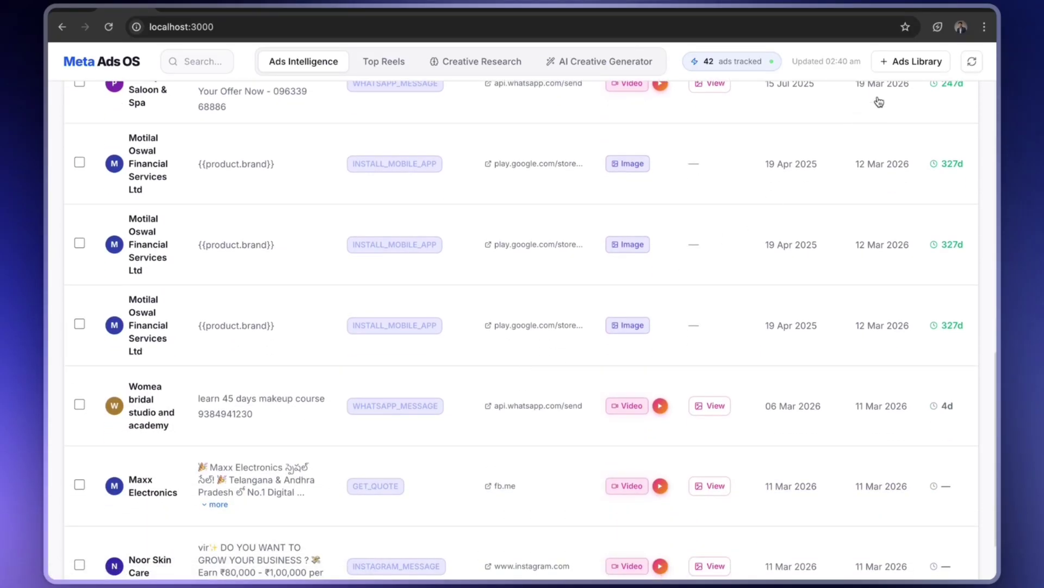
left_click(897, 67)
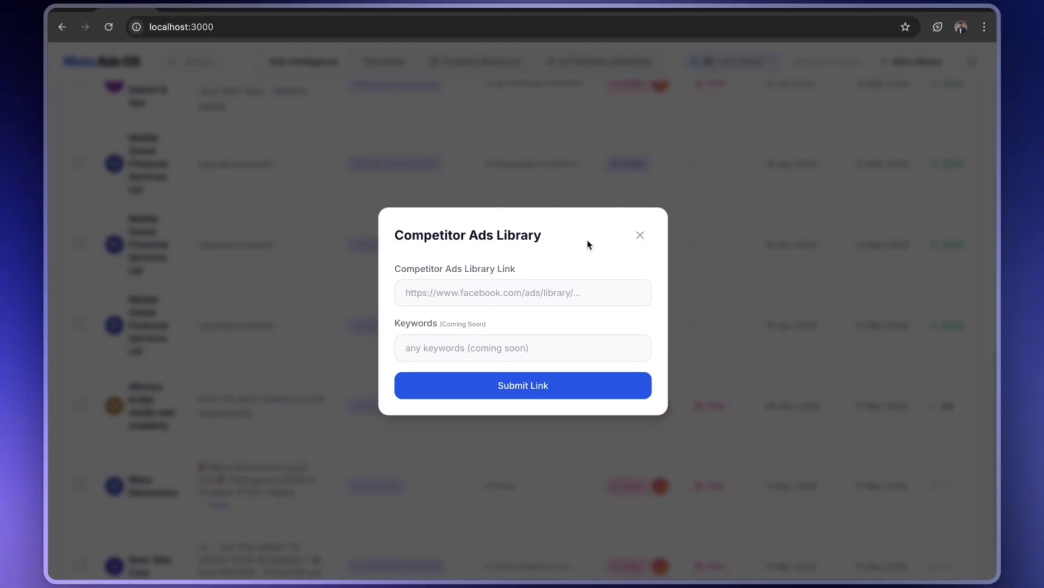
left_click(641, 237)
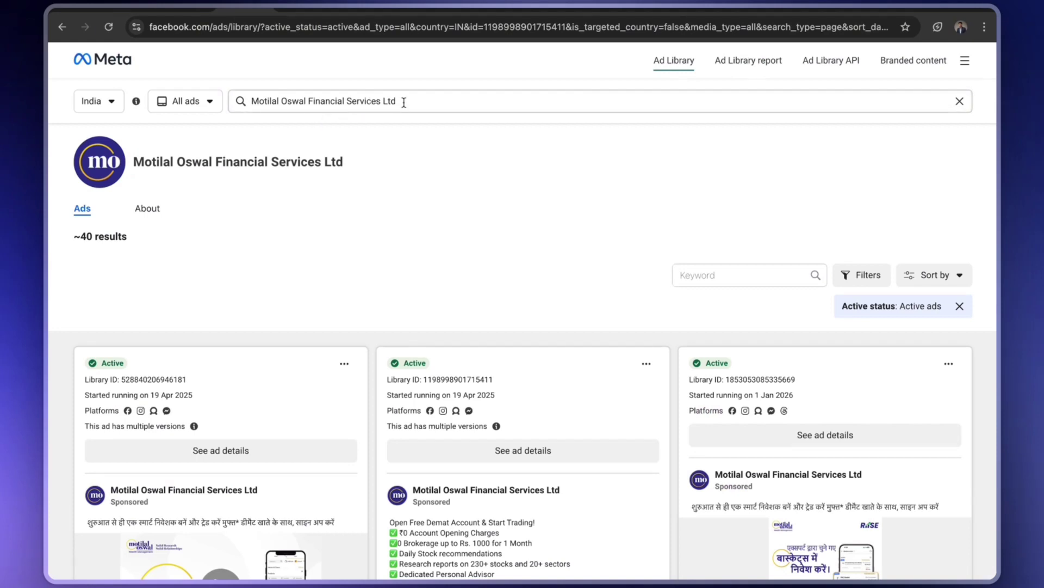
Search the Meta Ad Library for the exact phrase "real estate" in place of Motilal Oswal Financial Services Ltd
left_click(404, 102)
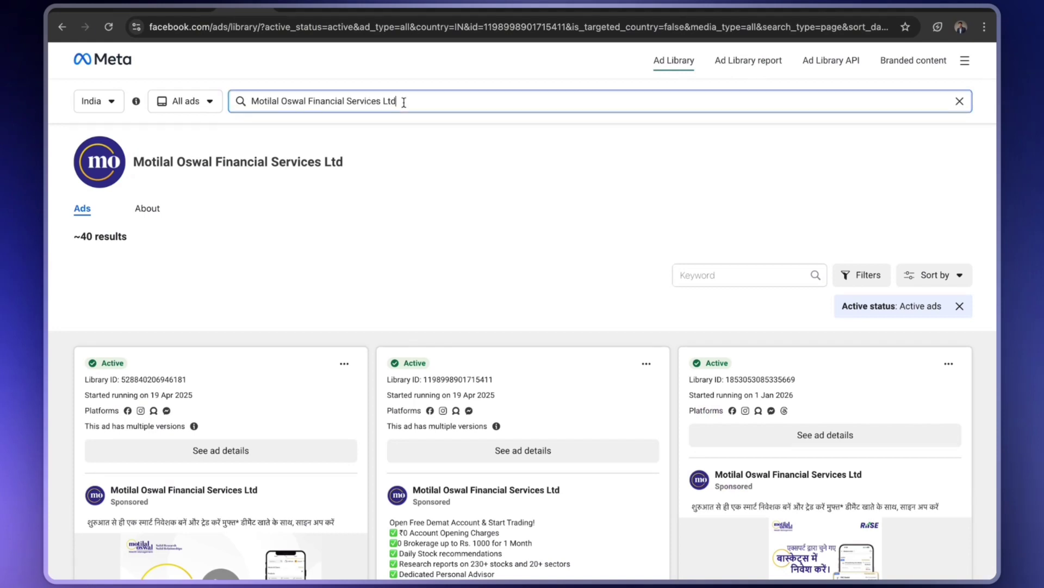
triple_click(259, 104)
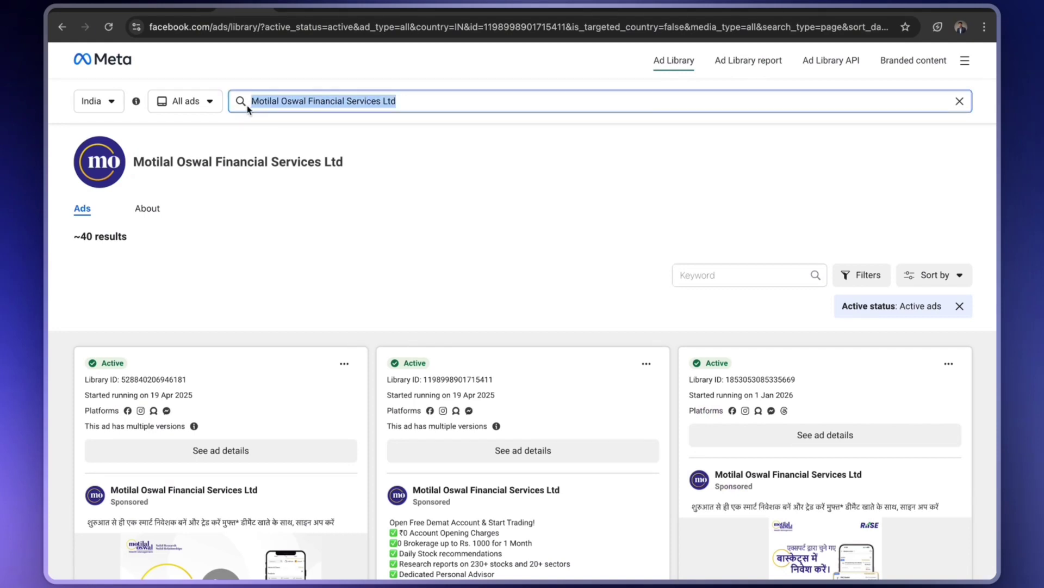
key("BackSpace")
type("real e")
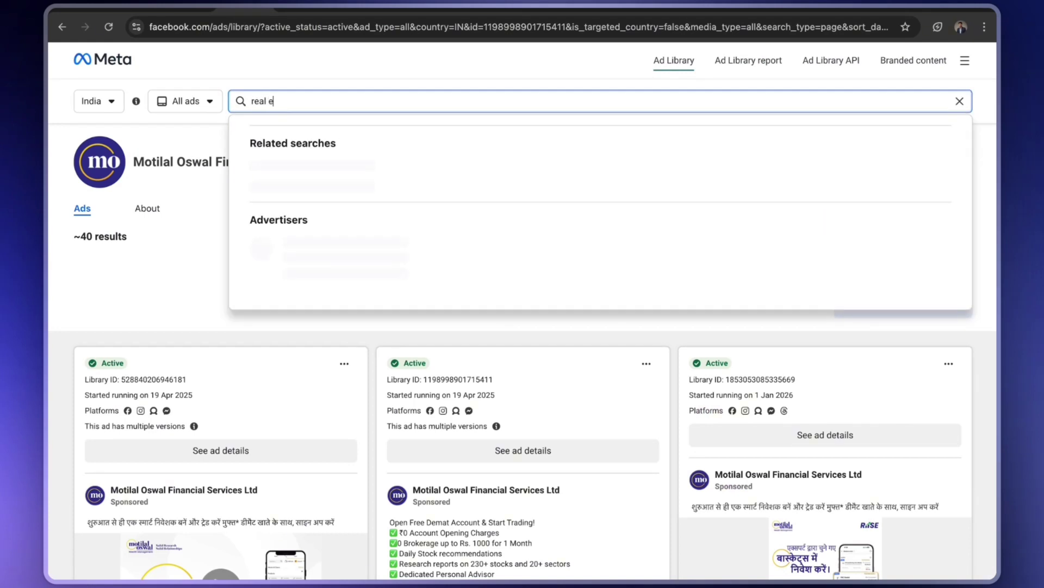
type("sta")
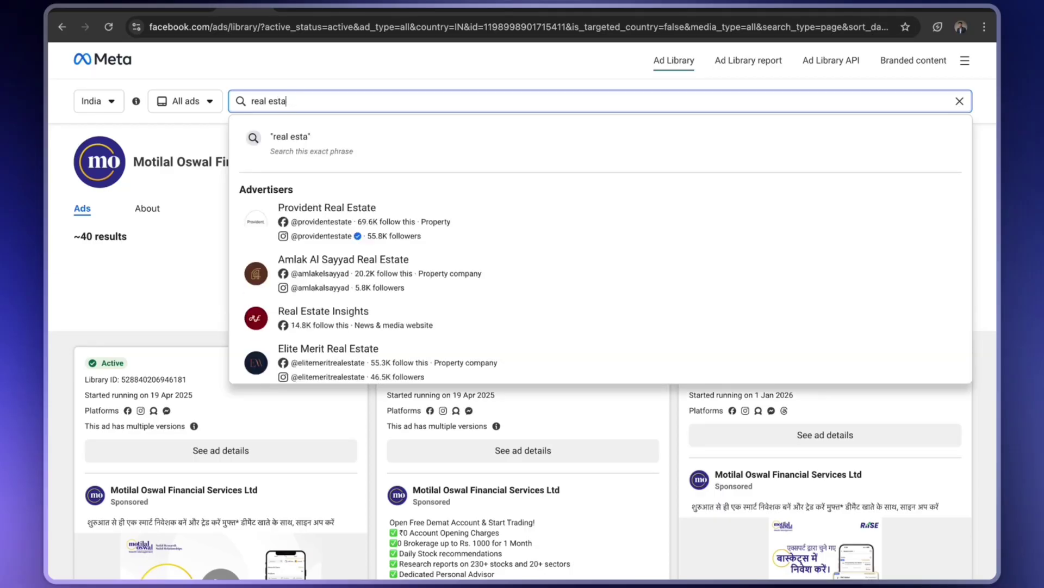
type("te")
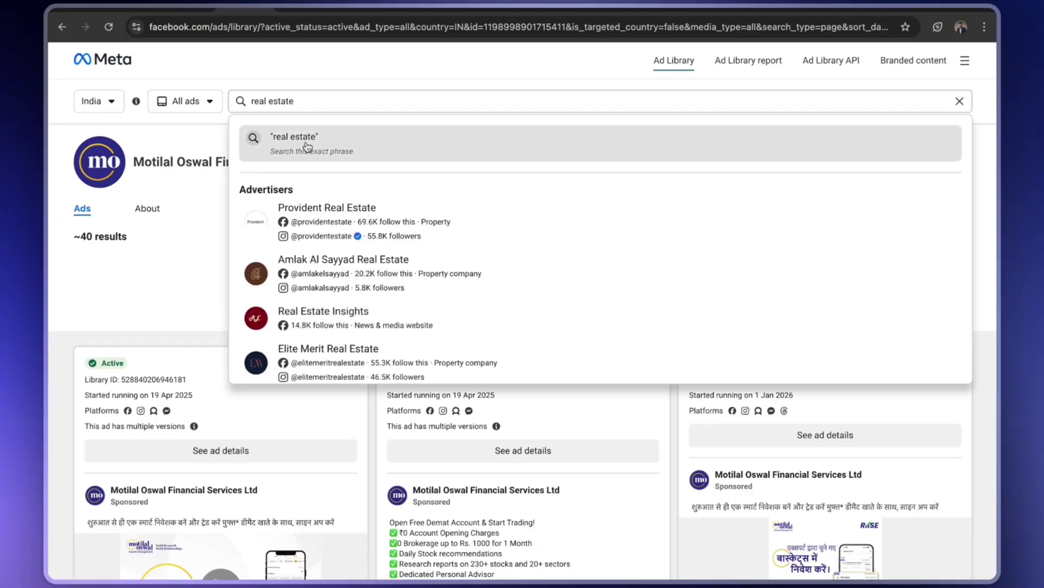
left_click(269, 143)
Copy the real estate results link into the Competitor Ads Library form in Meta Ads OS, submit it and close the form
left_click(339, 28)
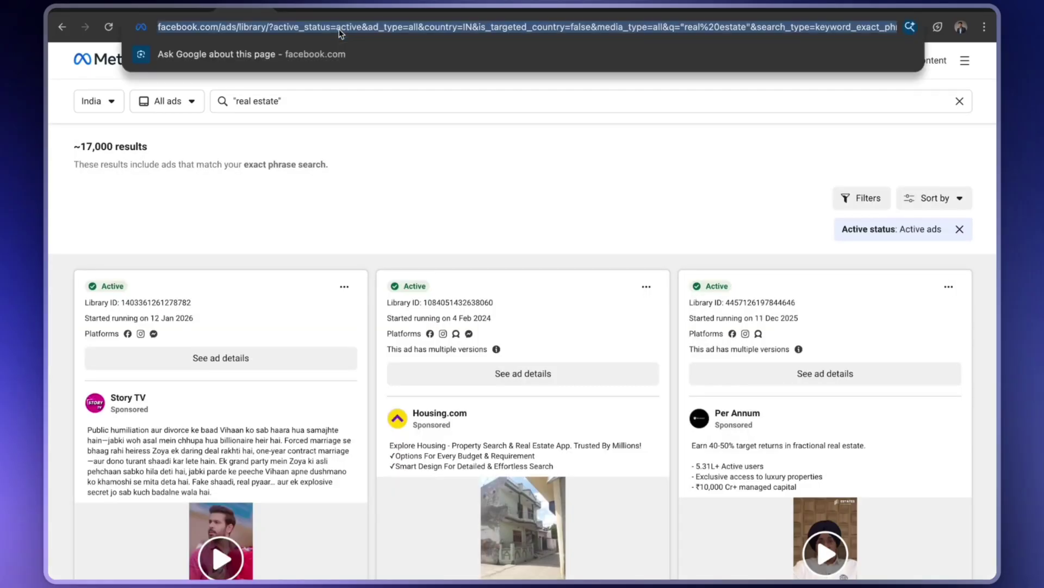
key("ctrl+shift+Tab")
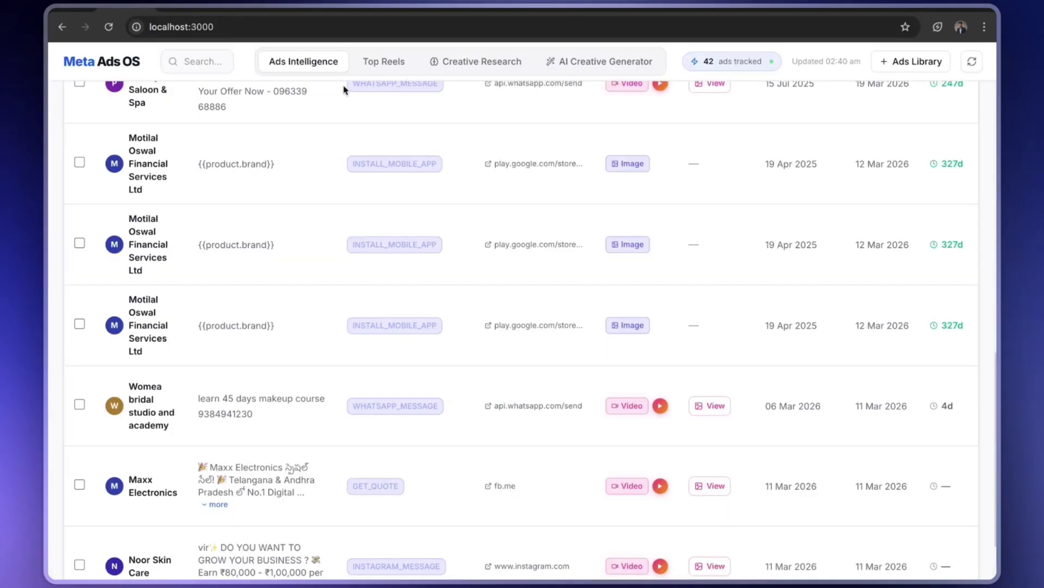
left_click(883, 64)
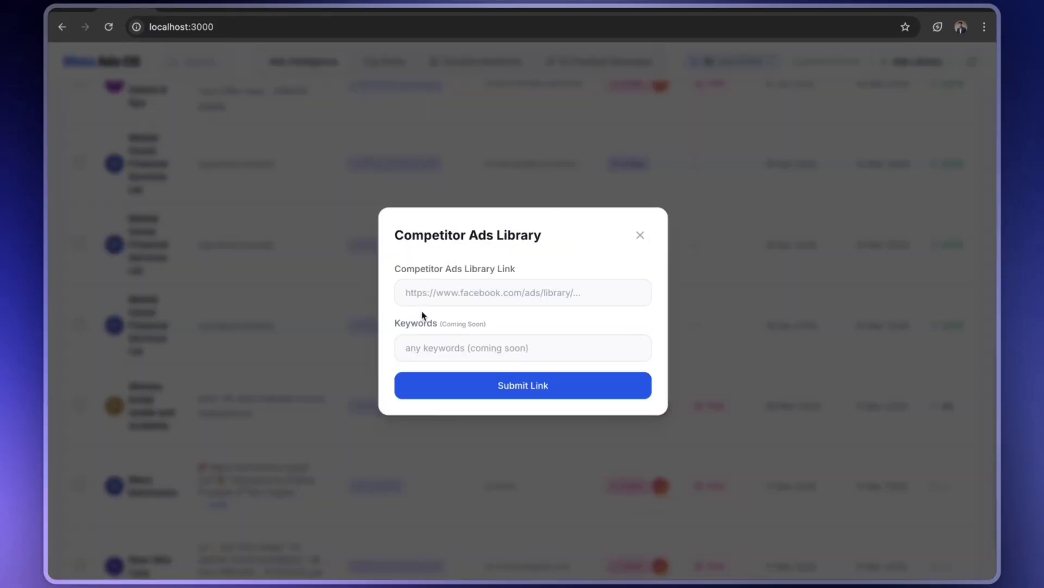
key("super+v")
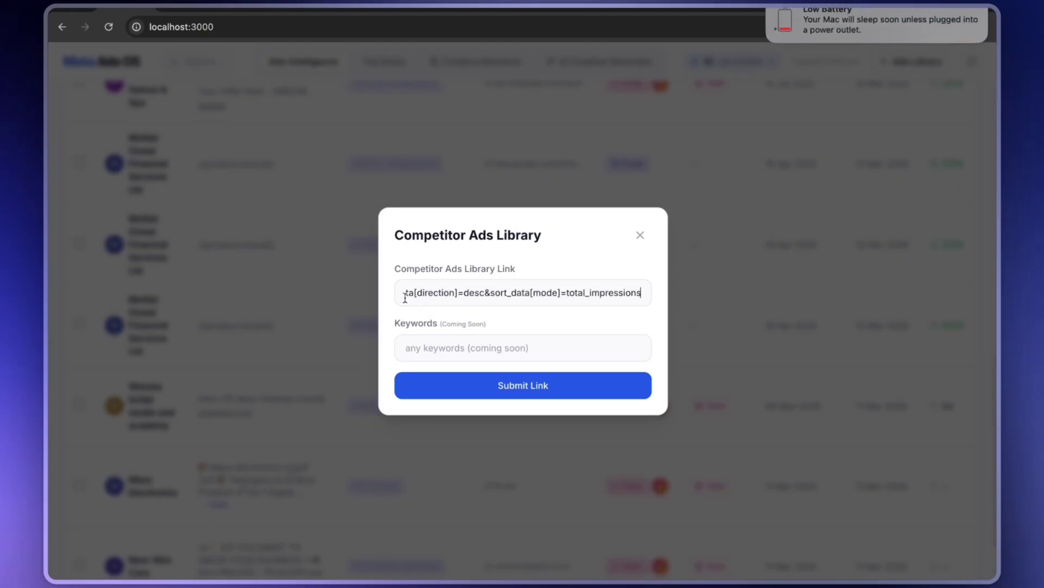
left_click(458, 387)
left_click(641, 235)
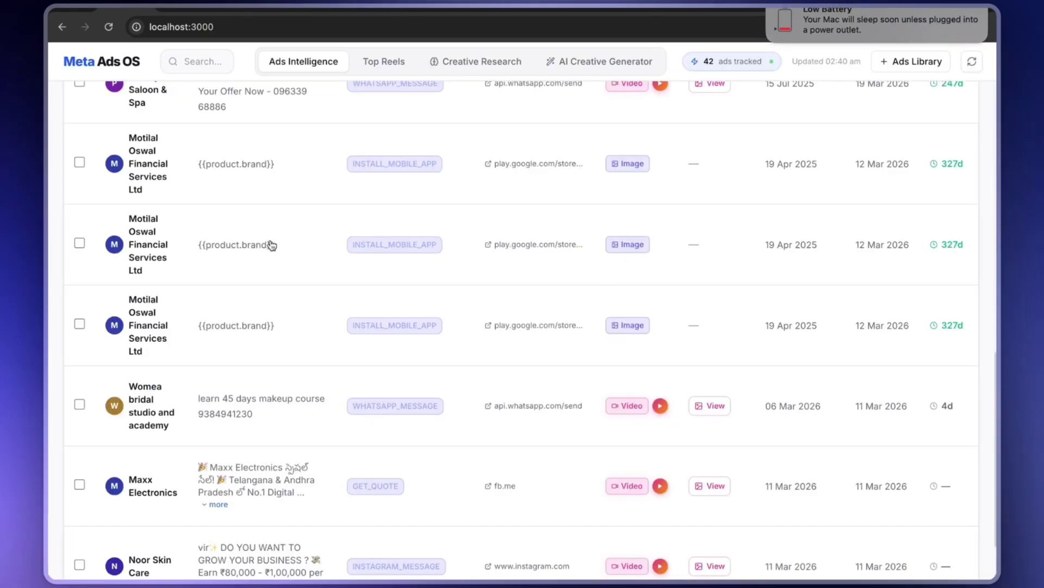
Look over the first rows of the competitor ads table and view the blank ads library link form once more
scroll(254, 232, "up", 3)
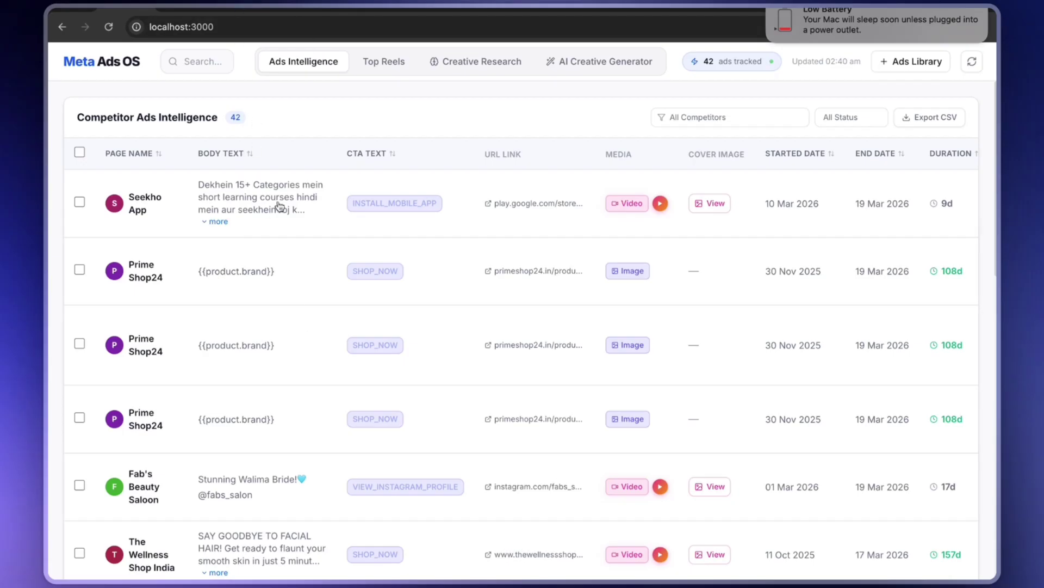
left_click(894, 68)
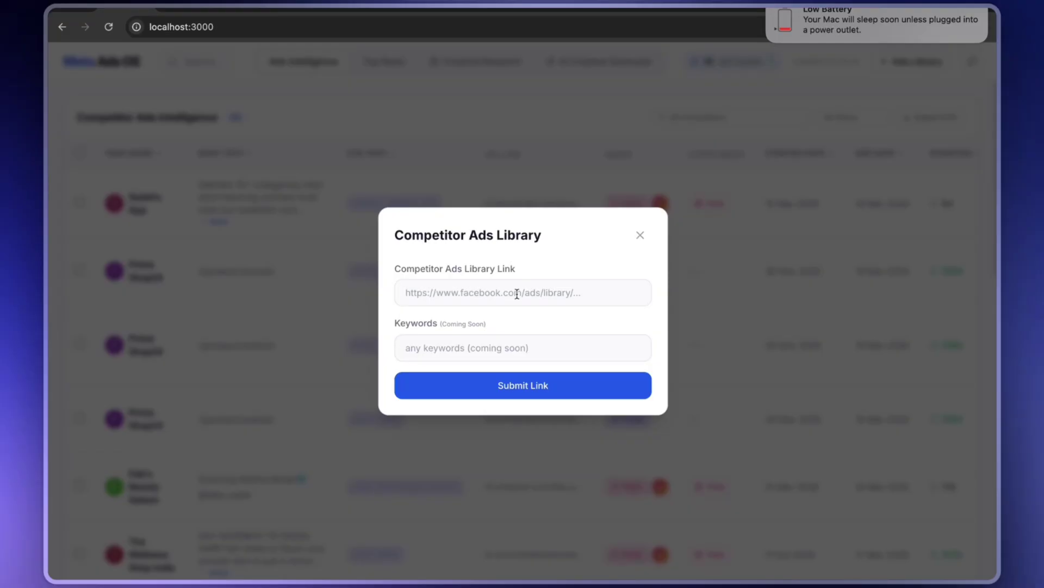
left_click(640, 236)
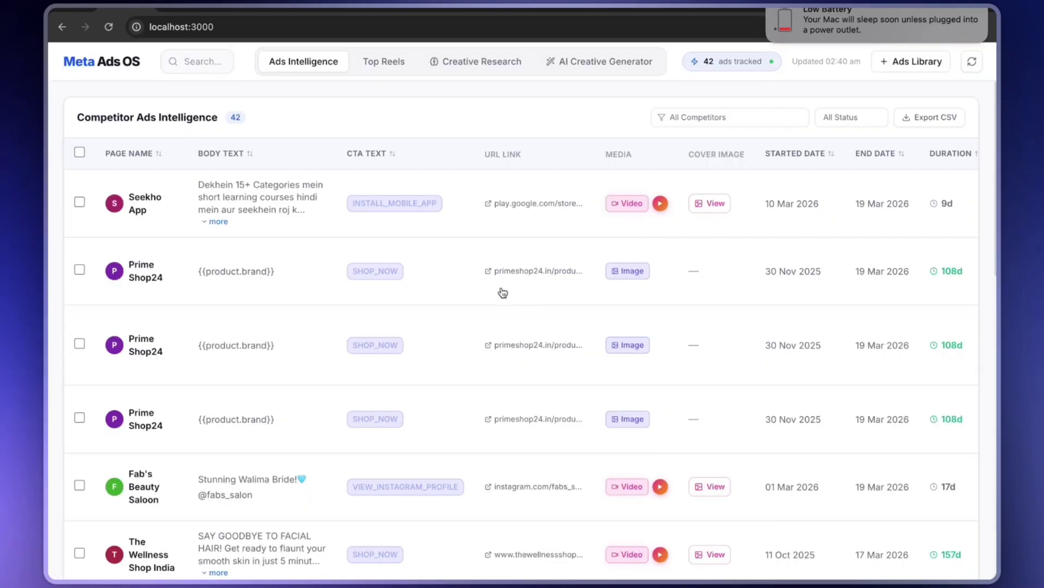
scroll(296, 292, "down", 5)
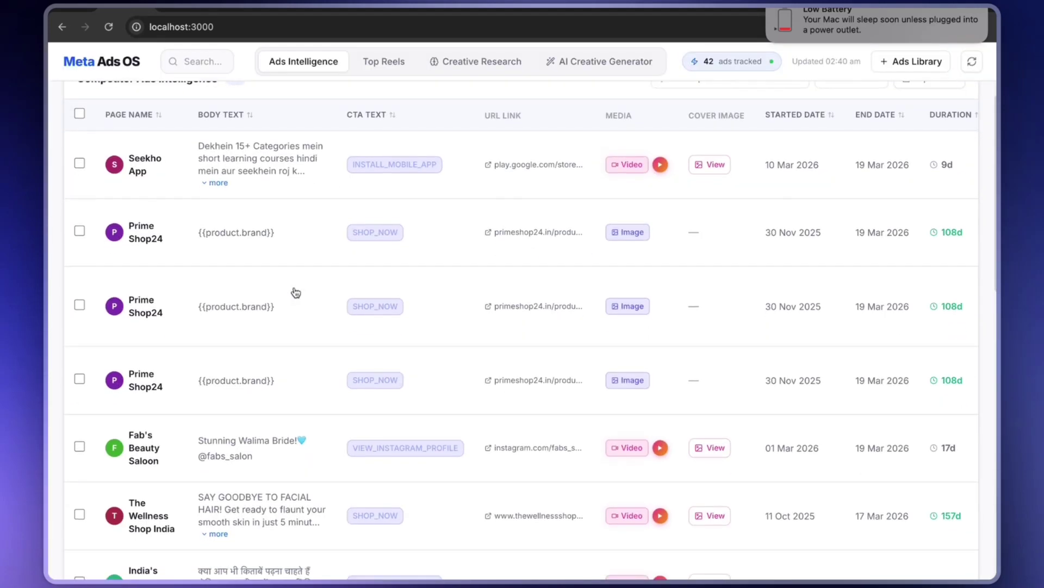
scroll(294, 294, "up", 7)
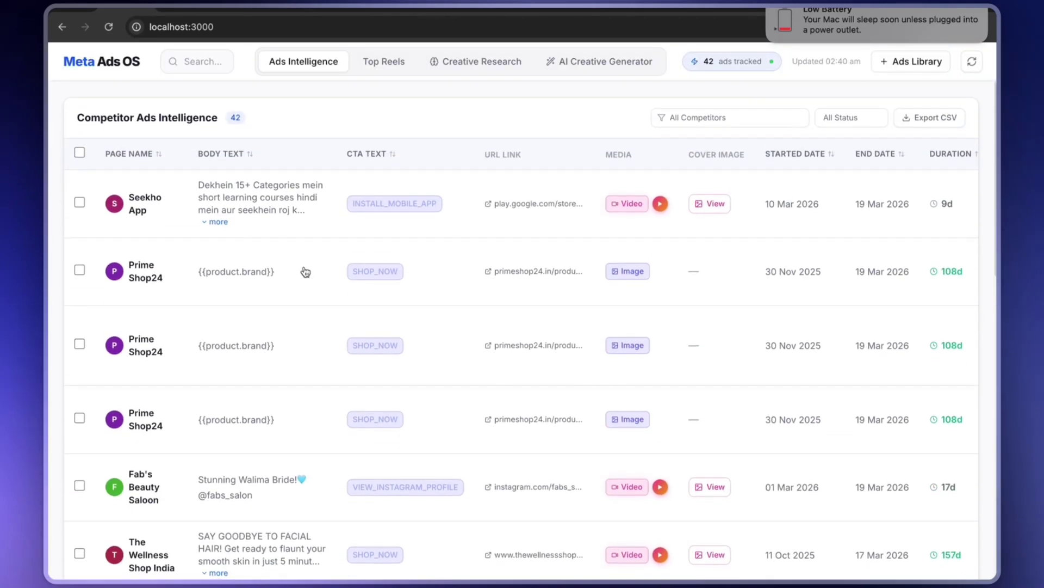
scroll(244, 267, "down", 1)
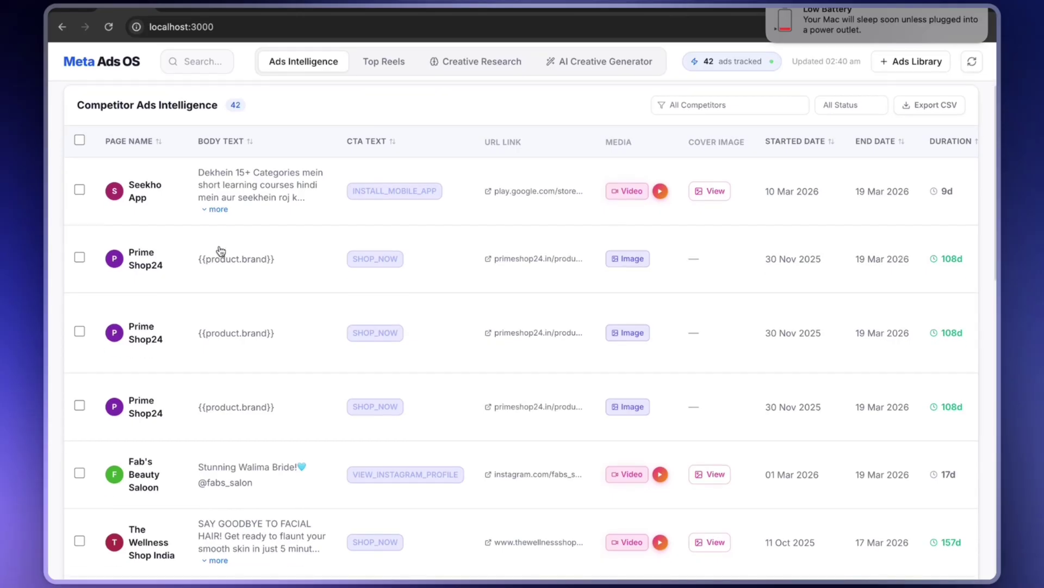
scroll(214, 250, "up", 1)
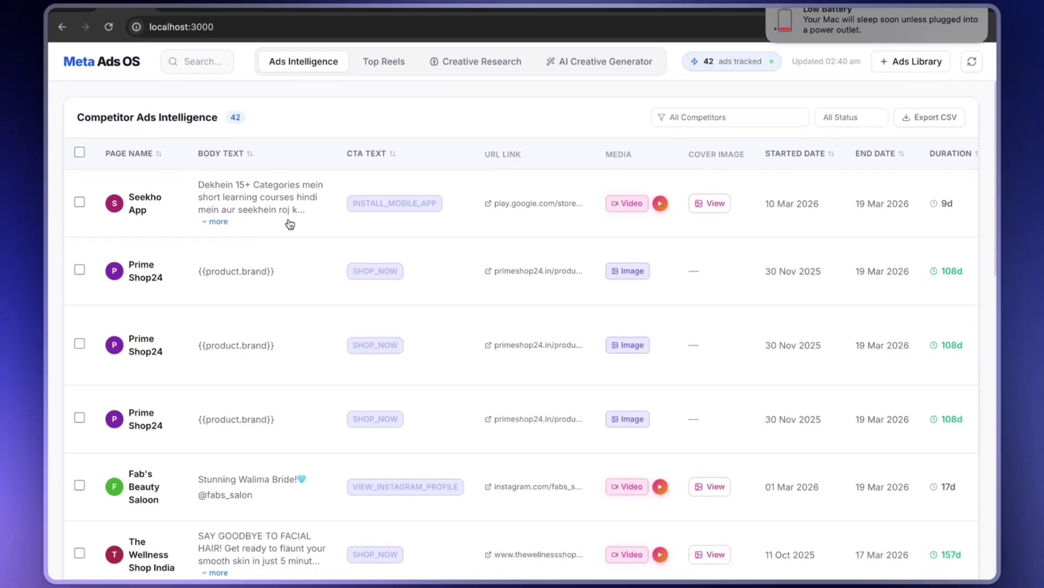
Expand the Seekho App ad's body text, view its remaining columns and preview its video
left_click(219, 222)
scroll(537, 233, "right", 1)
scroll(537, 233, "right", 5)
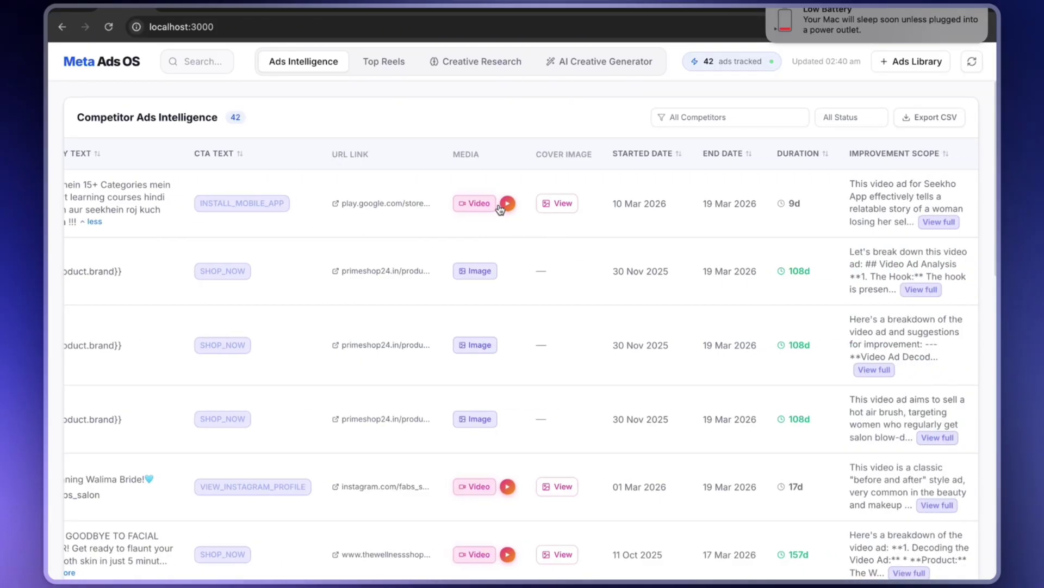
left_click(508, 205)
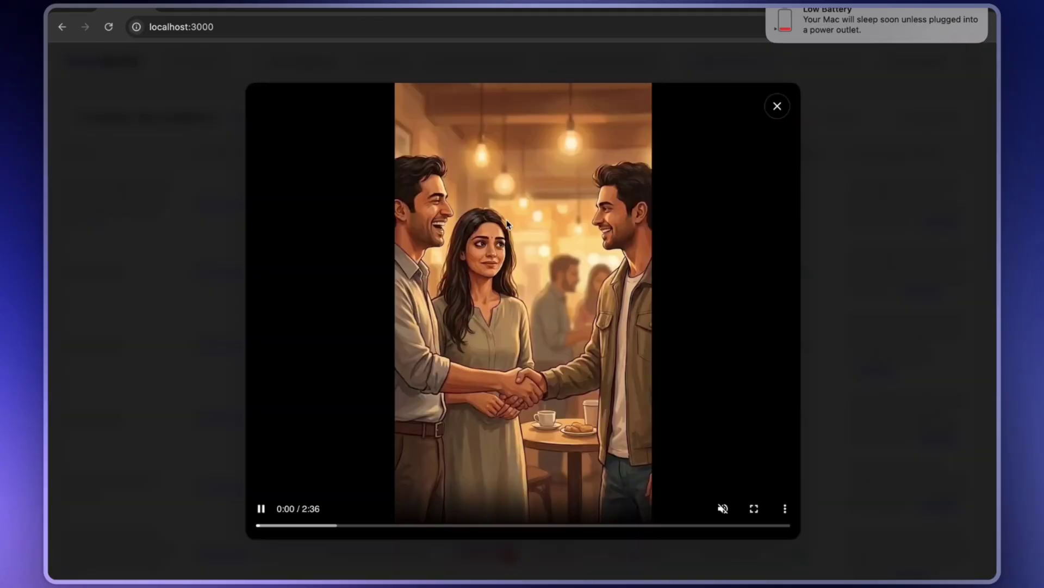
left_click(777, 107)
Preview the video of the botox offer ad further down the table and close the player
scroll(533, 260, "down", 5)
scroll(533, 260, "down", 3)
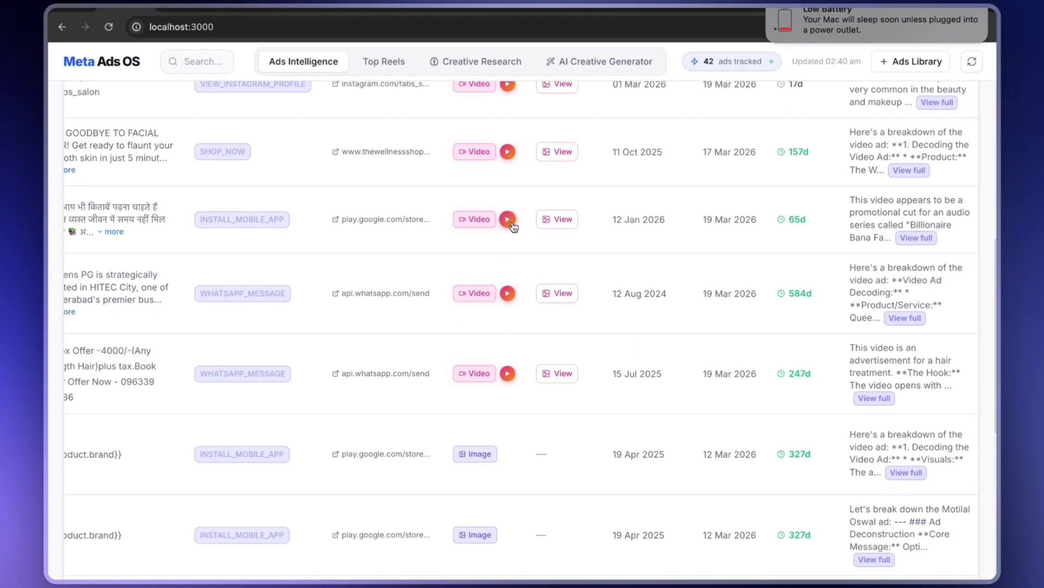
left_click(509, 373)
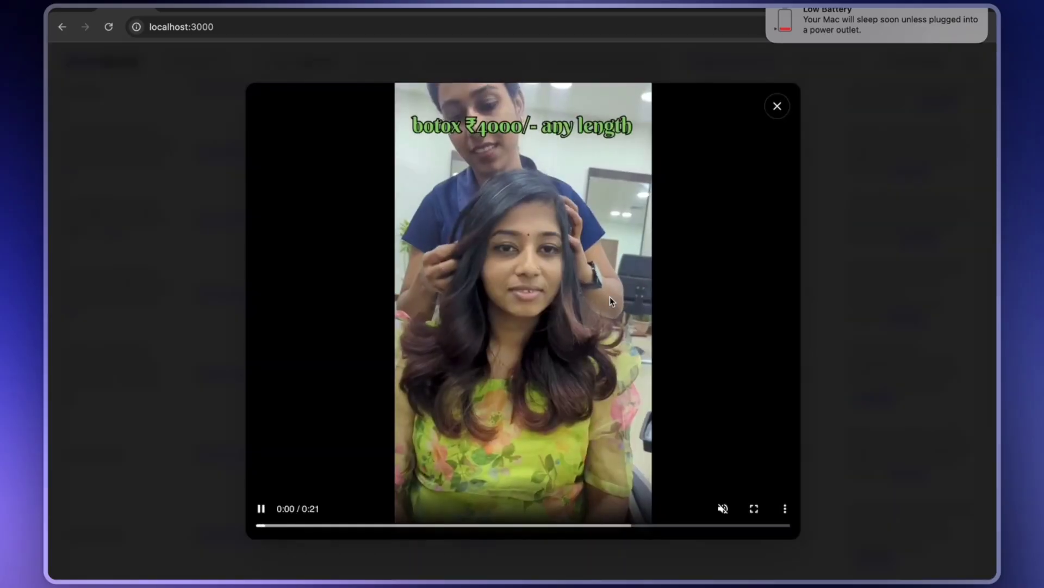
left_click(768, 111)
Check the botox offer ad's dates, duration and status, and briefly view its ad details
scroll(569, 364, "right", 4)
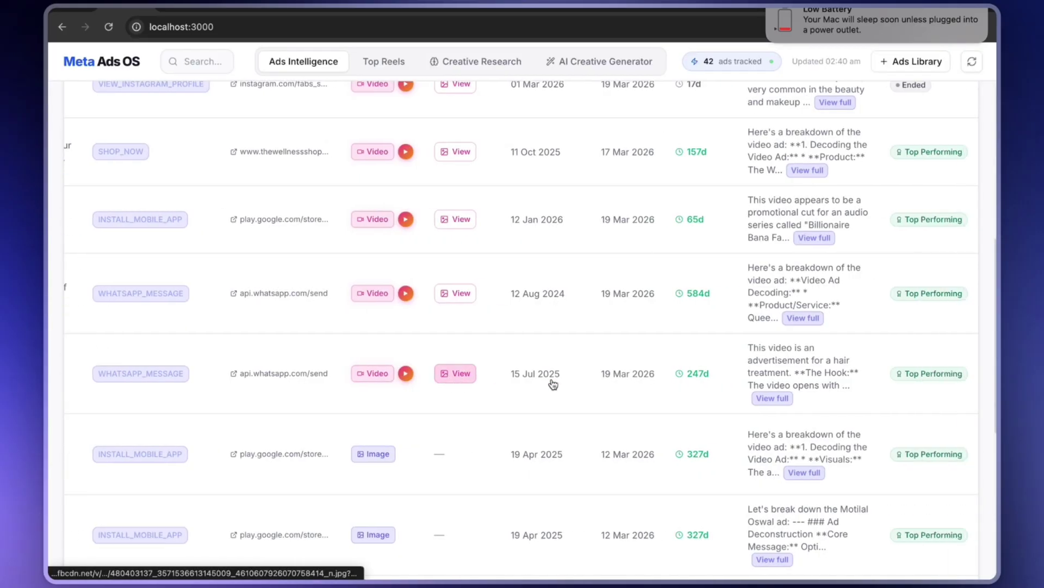
left_click(685, 381)
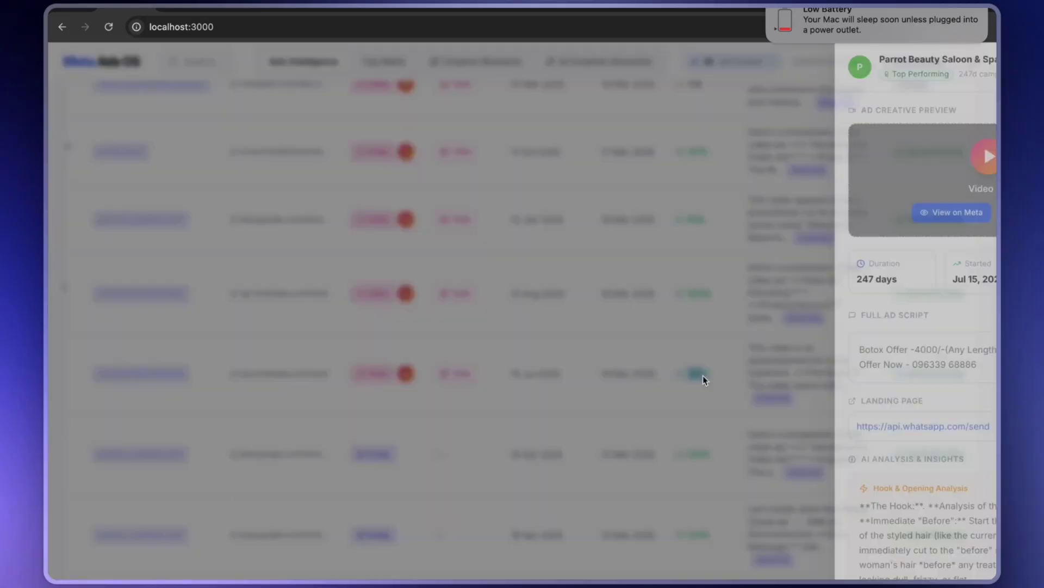
left_click(637, 408)
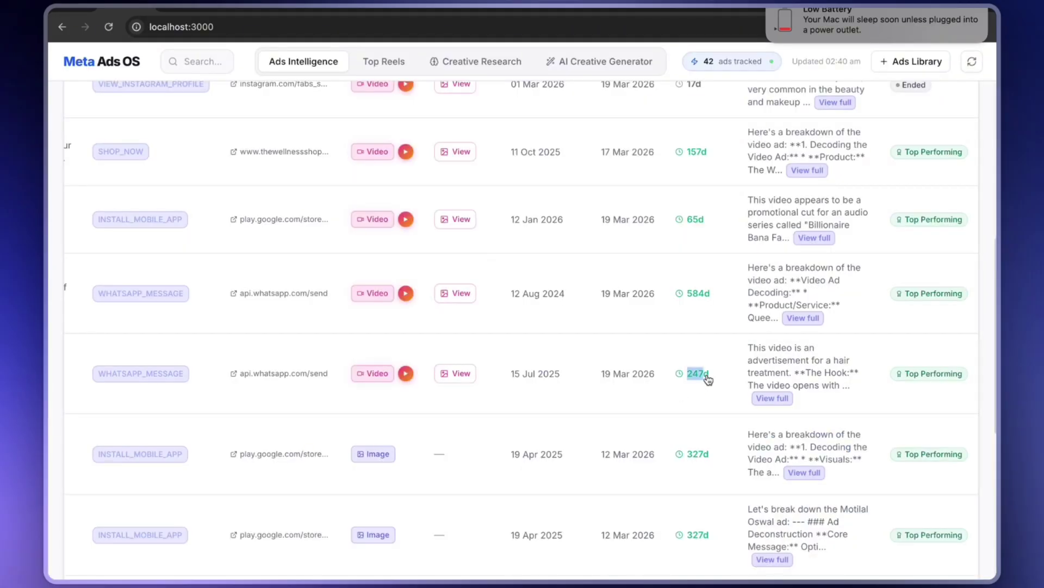
left_click(707, 376)
left_click(655, 395)
Read the full improvement scope analysis of the Queens PG ad, including its hook critique, and return to the table's first rows
scroll(690, 334, "up", 1)
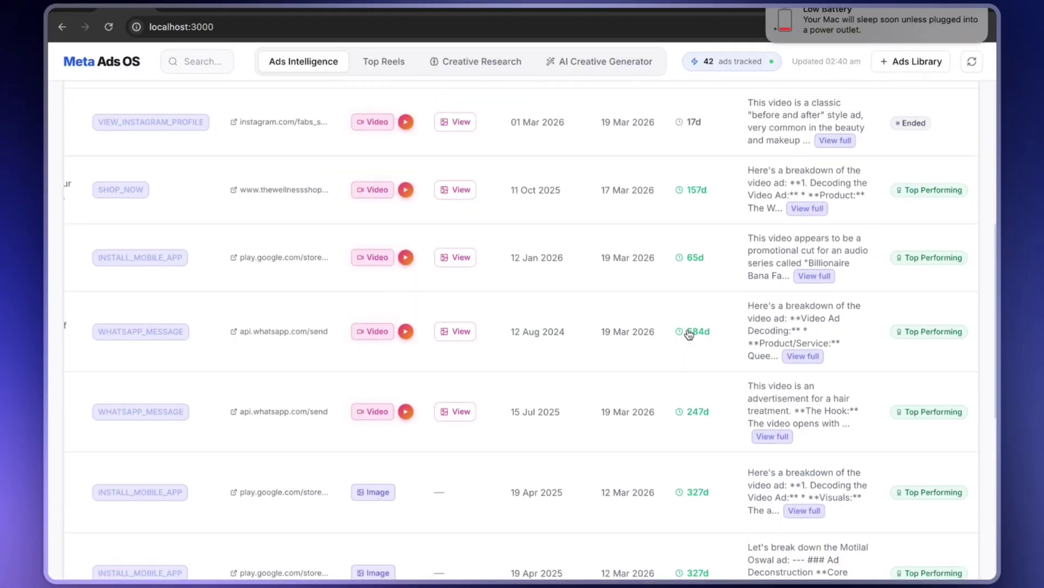
left_click(807, 363)
scroll(468, 370, "down", 6)
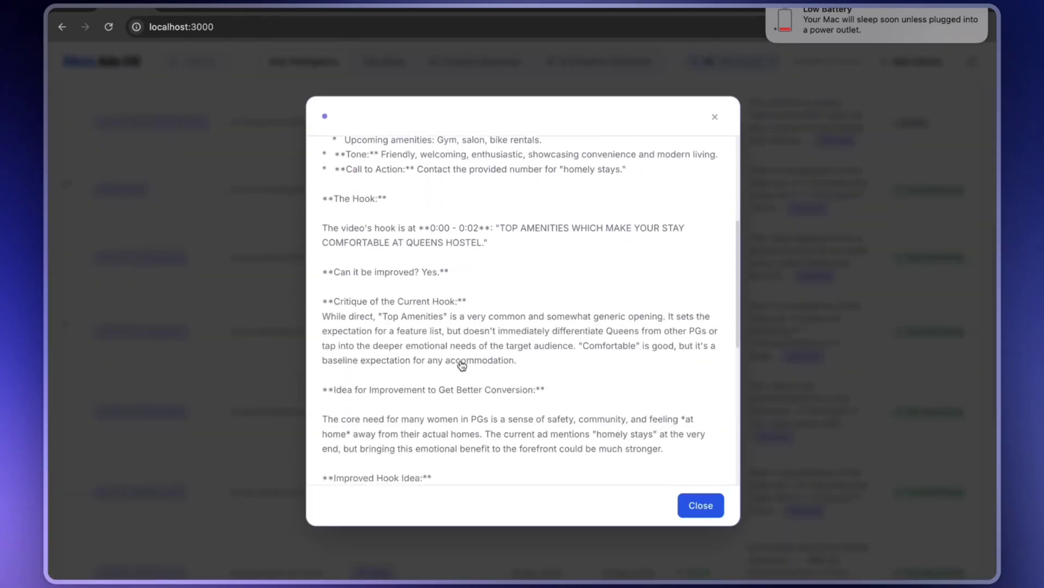
scroll(462, 365, "down", 5)
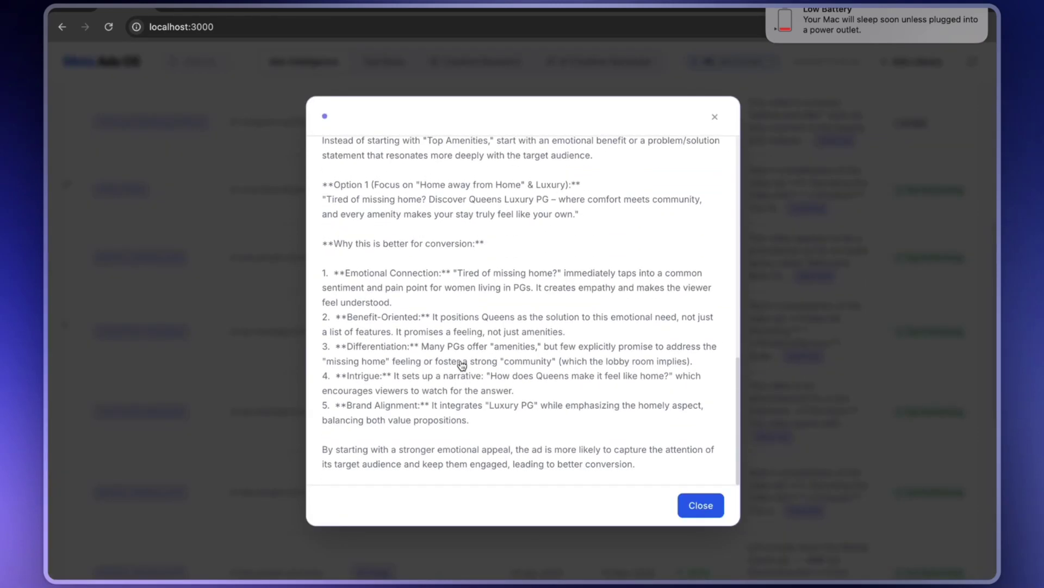
scroll(462, 365, "up", 5)
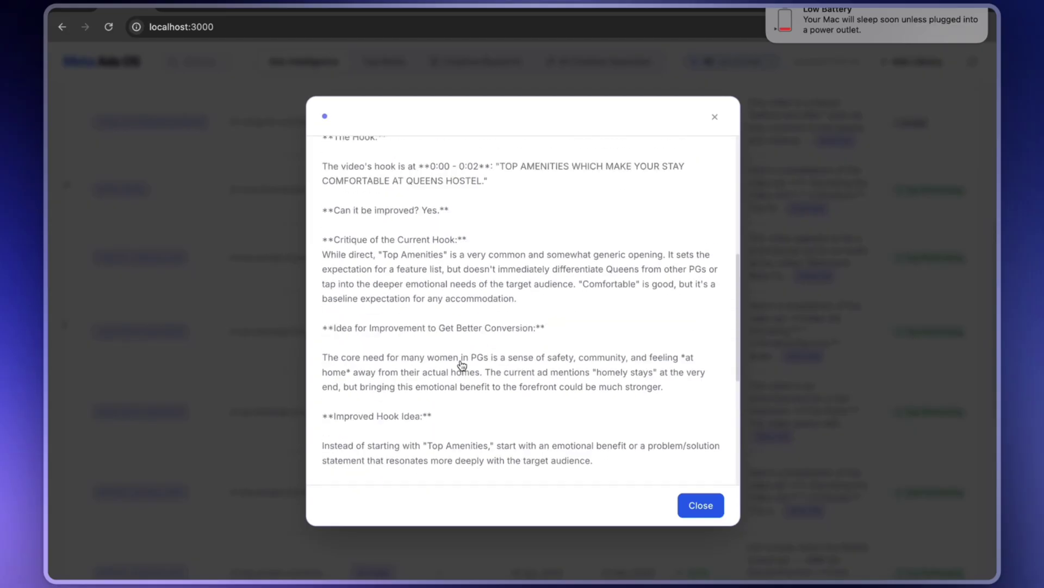
scroll(547, 264, "up", 6)
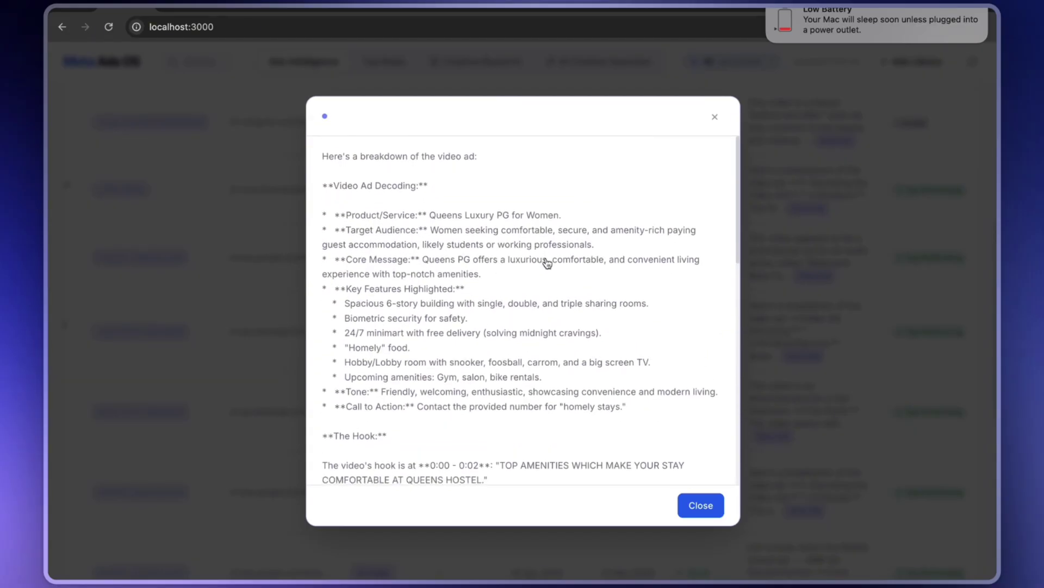
scroll(490, 303, "down", 2)
scroll(491, 303, "down", 5)
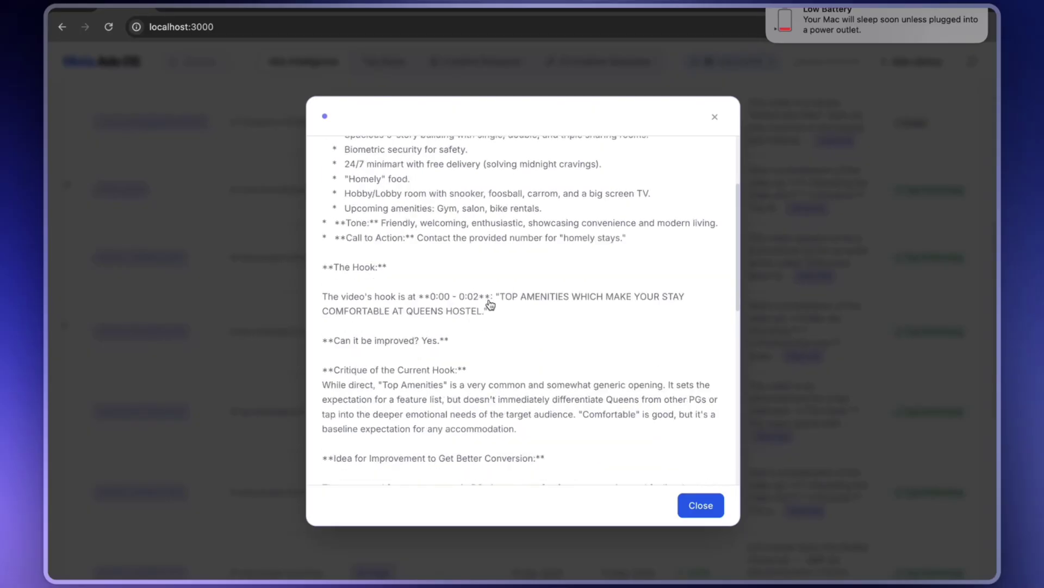
left_click(716, 118)
scroll(603, 298, "up", 5)
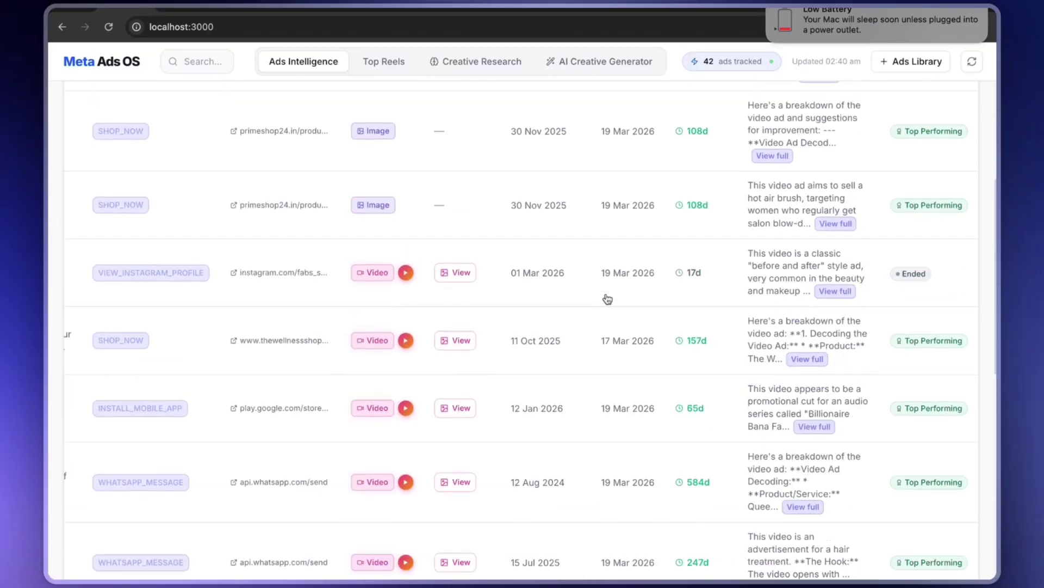
scroll(608, 299, "up", 2)
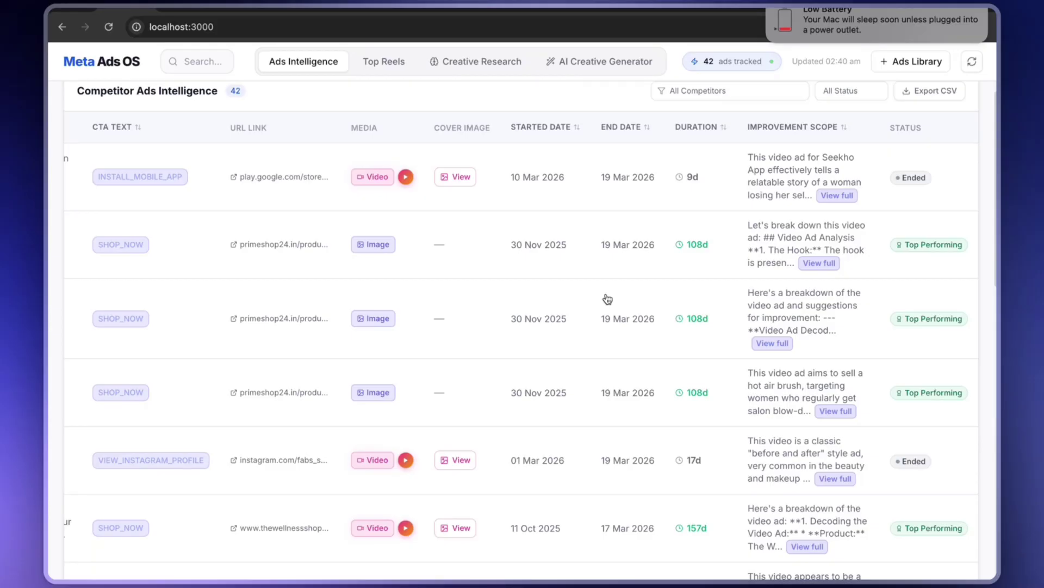
Switch to the META ADS ANALYSIS spreadsheet and look through the collected ad rows in Sheet1
left_click(355, 10)
scroll(313, 254, "down", 10)
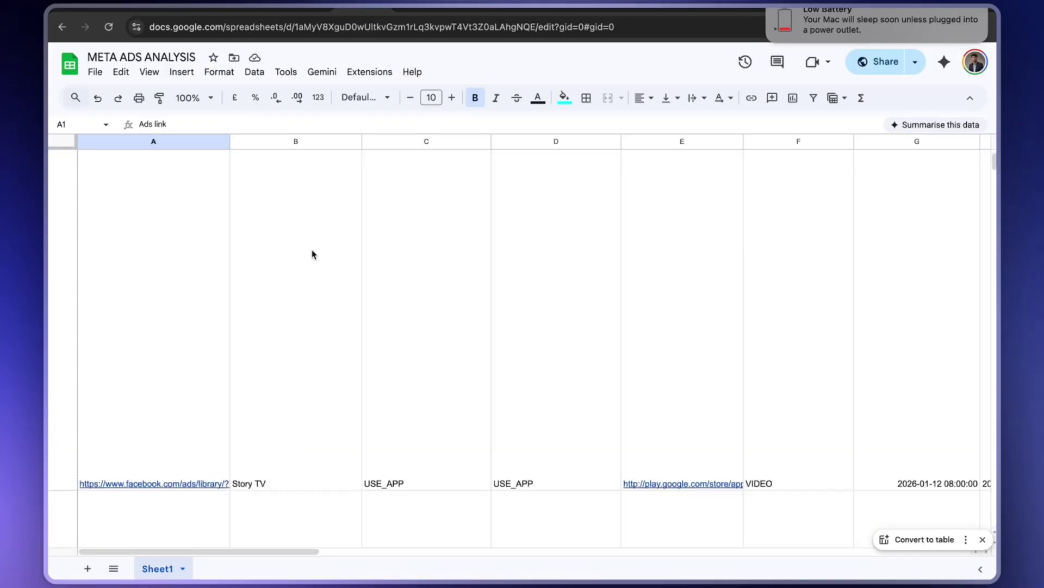
scroll(313, 254, "down", 6)
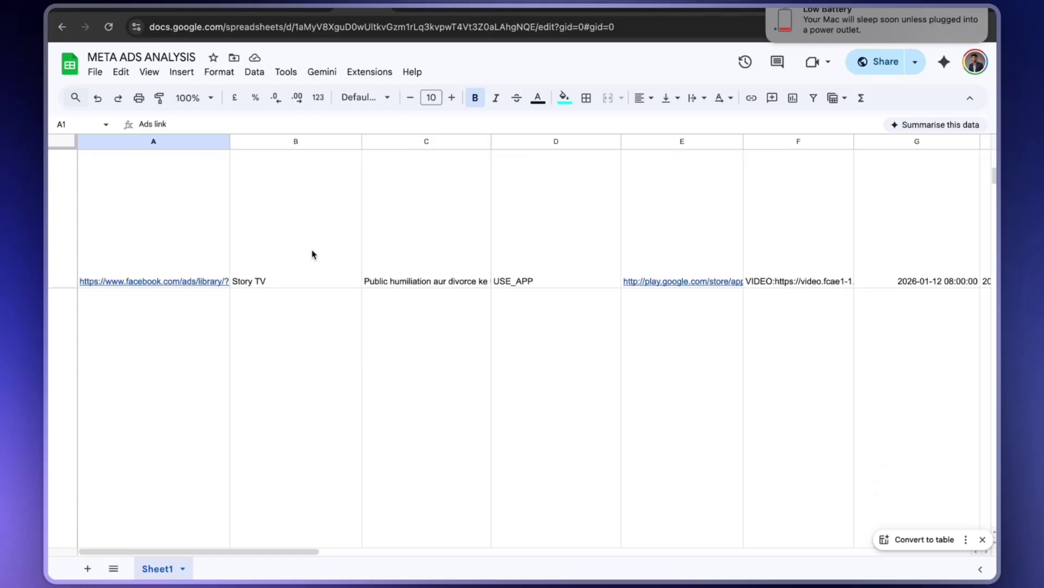
scroll(312, 254, "down", 5)
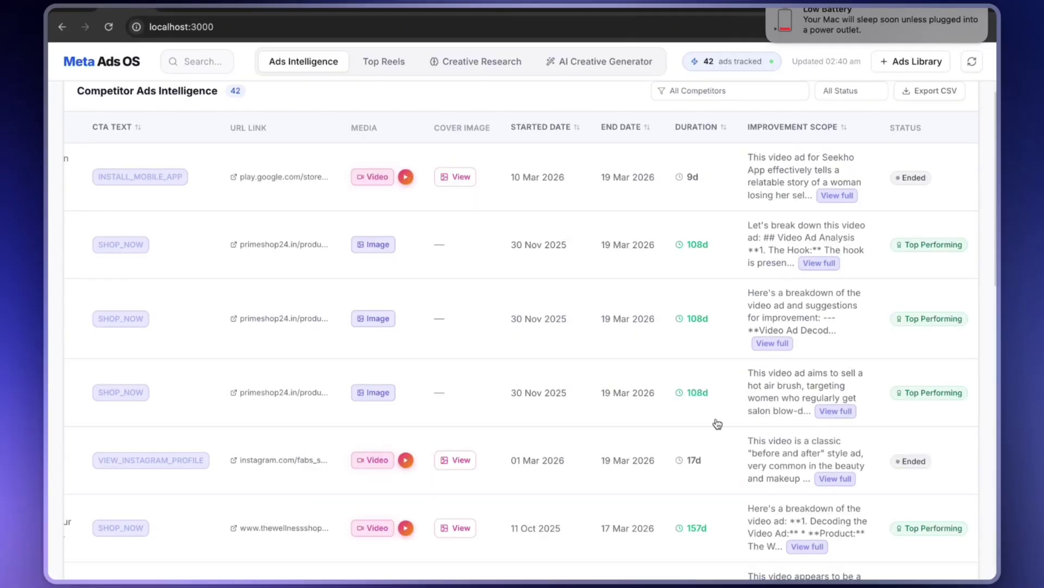
Open the details of a top-performing Prime Shop24 hot air brush ad and view the ad in Meta's Ad Library
scroll(716, 422, "down", 4)
left_click(918, 228)
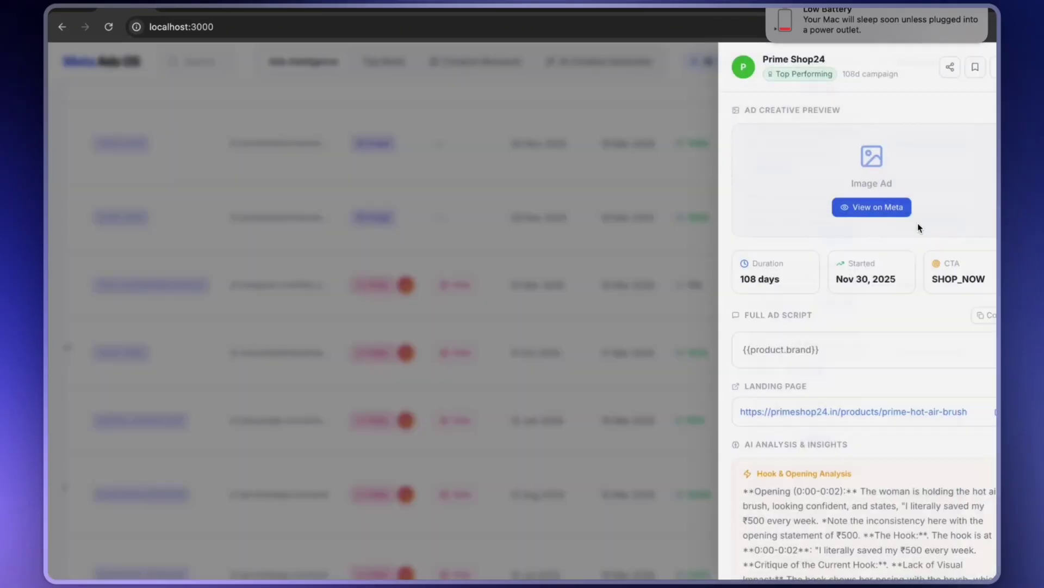
left_click(840, 208)
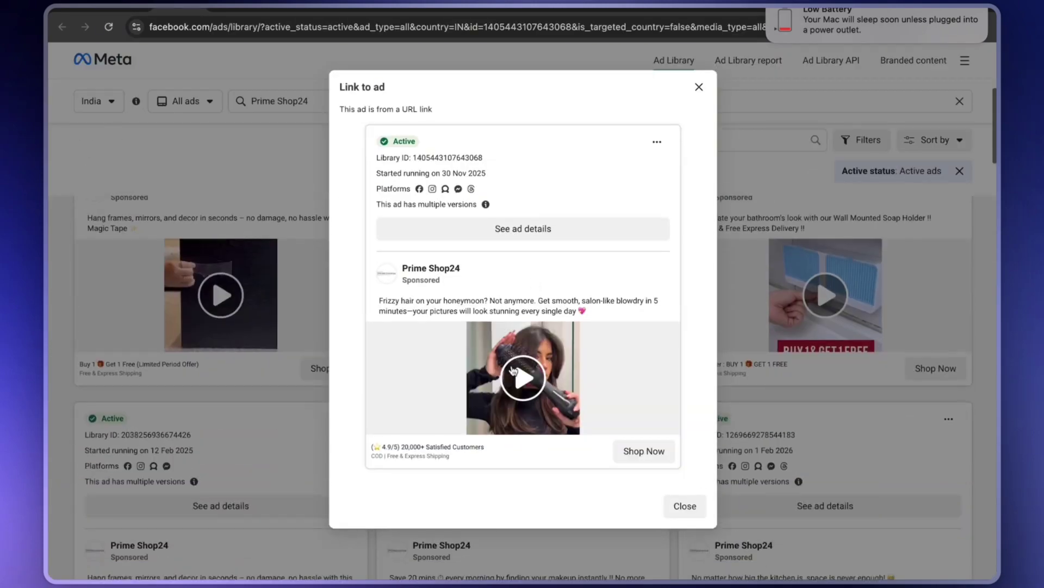
scroll(510, 300, "up", 2)
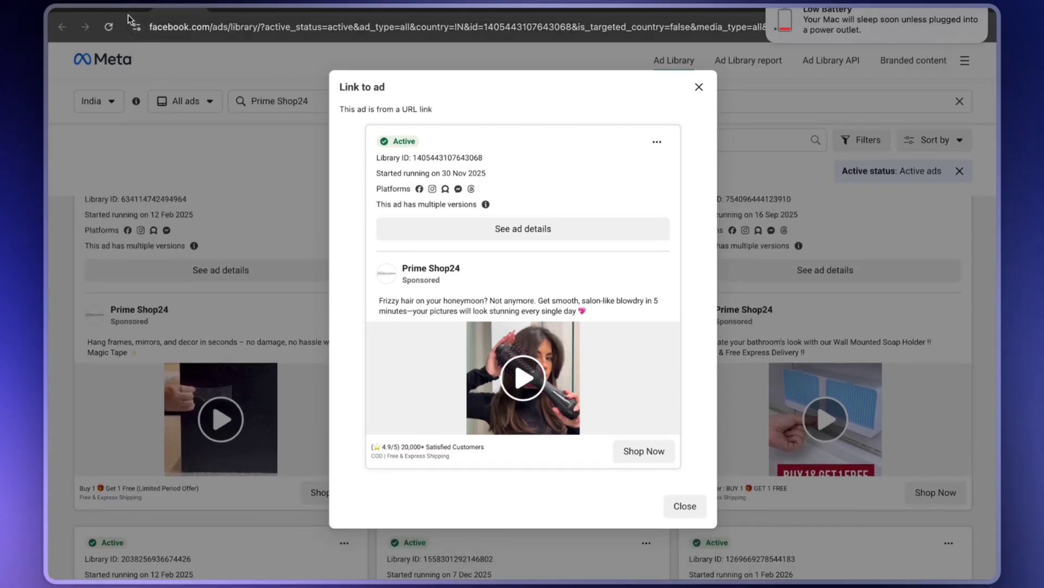
Return to the Prime Shop24 ad details, read the AI analysis from hook to improvement suggestions, and close the details
key("ctrl+shift+Tab")
scroll(814, 423, "down", 3)
scroll(815, 423, "down", 7)
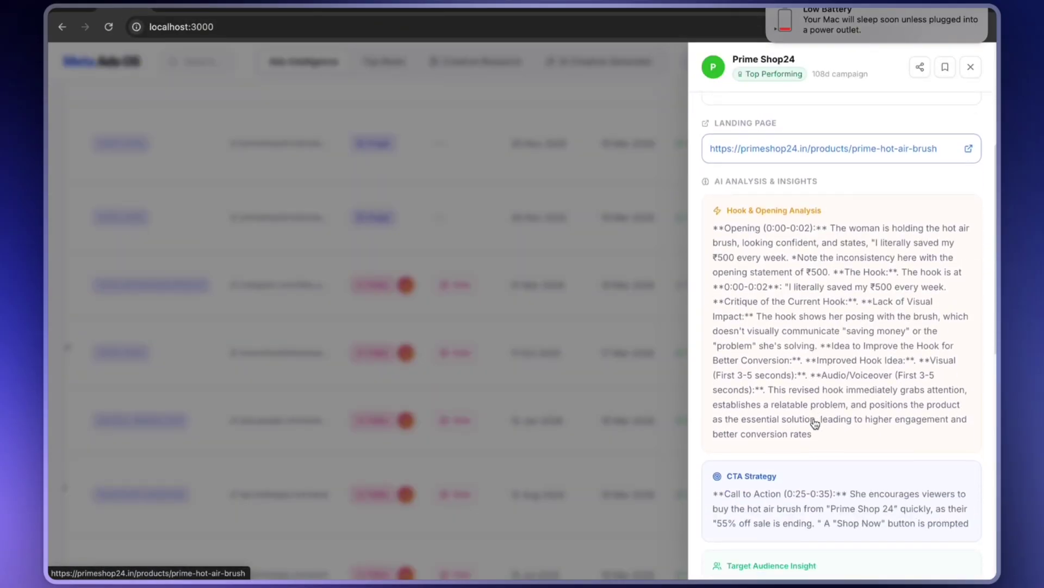
scroll(814, 417, "down", 5)
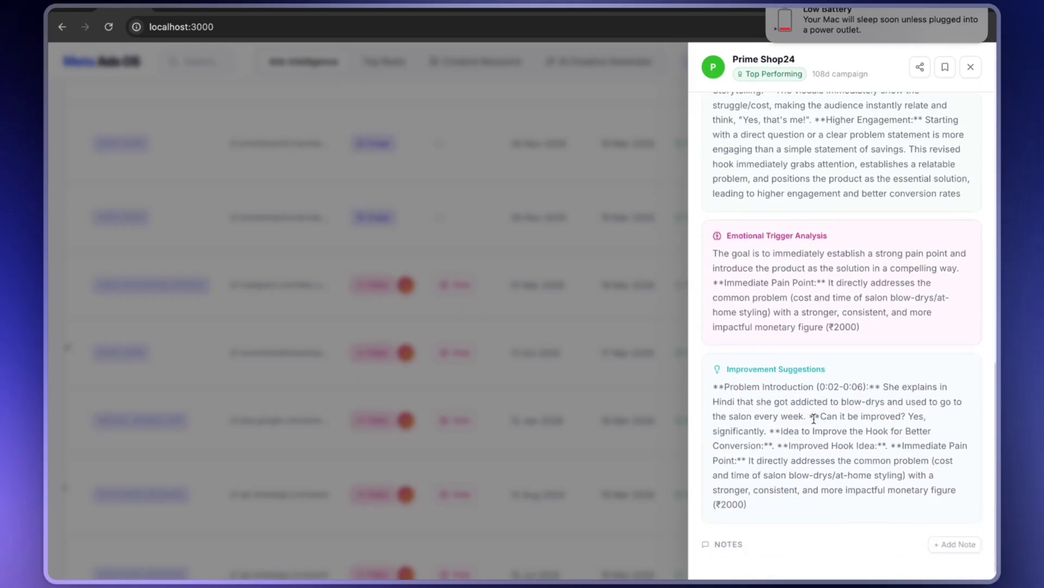
scroll(836, 363, "up", 12)
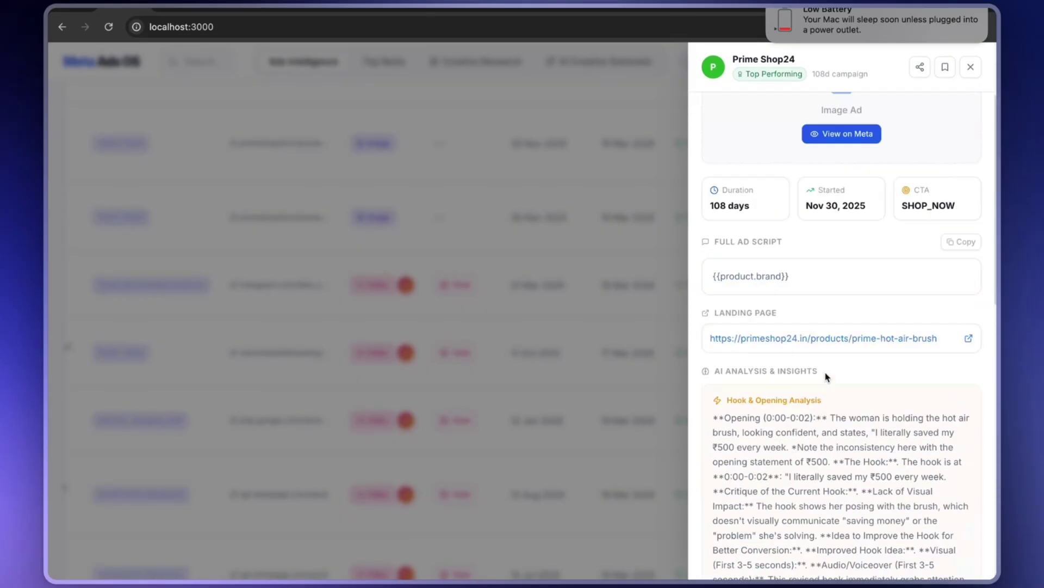
left_click(970, 66)
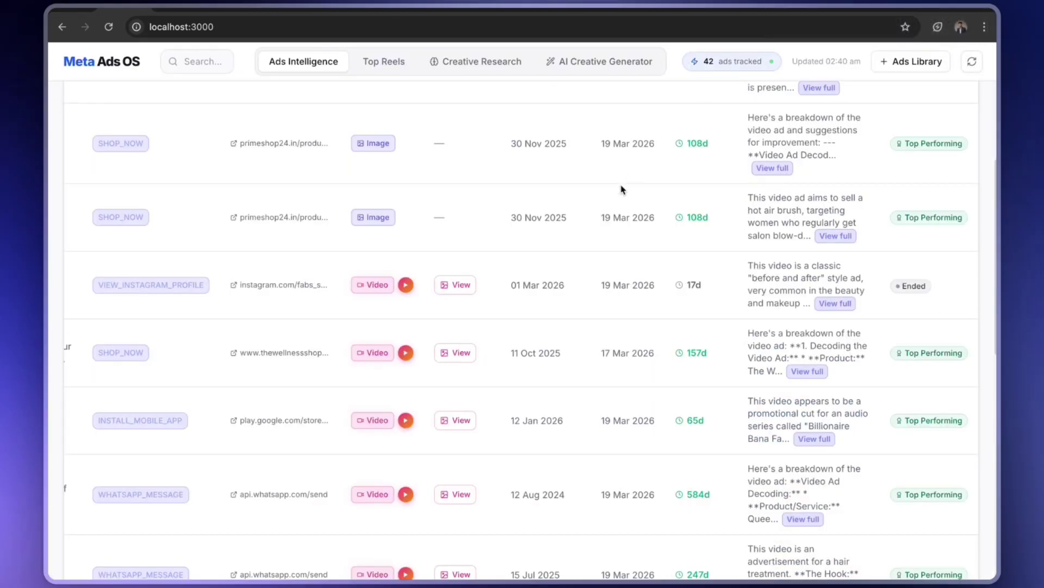
Skim the competitor ads table once more, glance at Creative Research, and open the AI Creative Generator
scroll(621, 190, "up", 4)
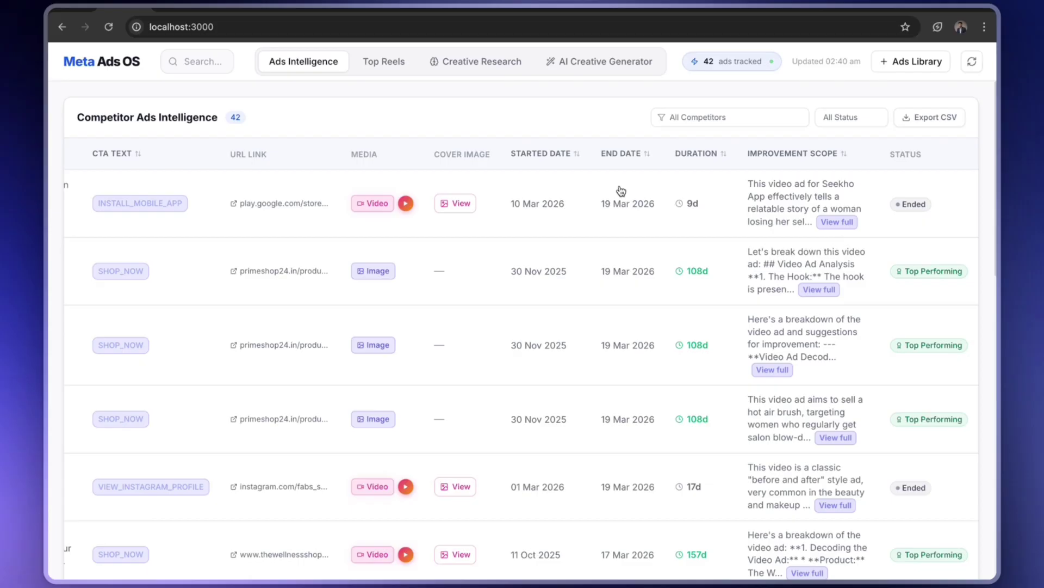
scroll(461, 288, "down", 5)
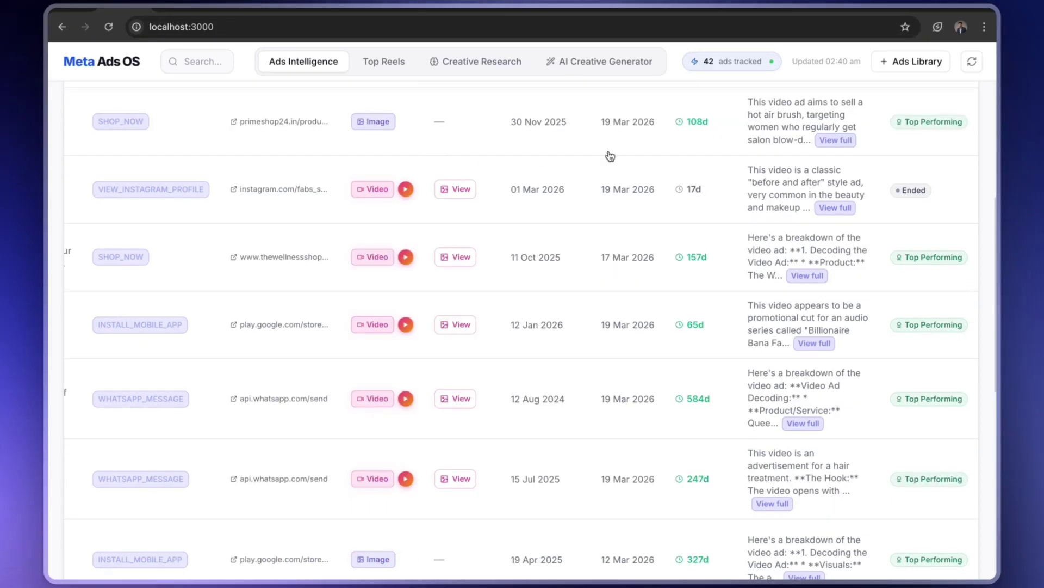
left_click(578, 69)
left_click(489, 64)
left_click(582, 62)
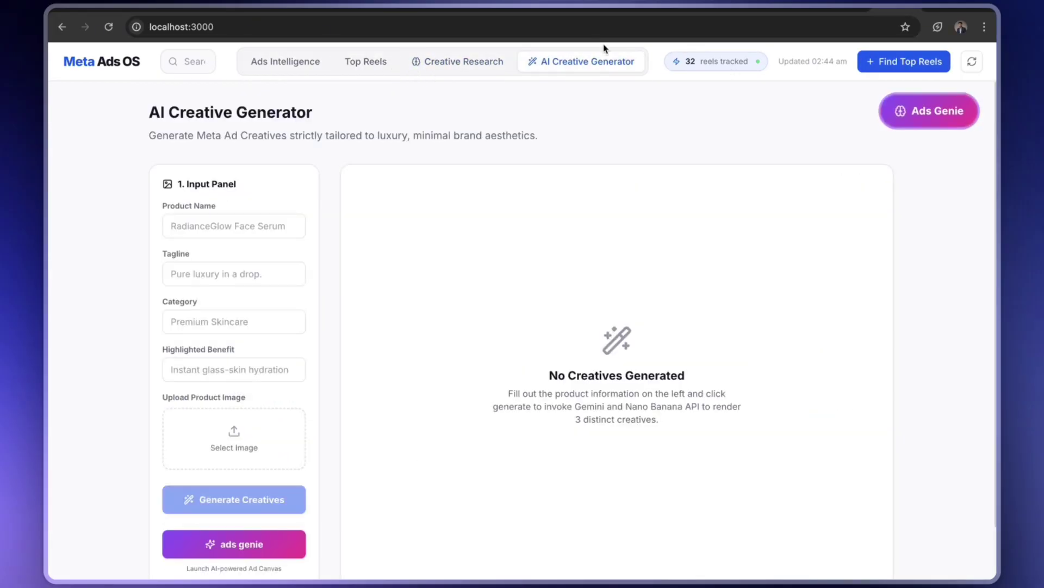
Switch to the Meta_Ads_Monthly_Report PDF, look through all its pages from Performance Overview to Demographics, and return to the cover
left_click(583, 10)
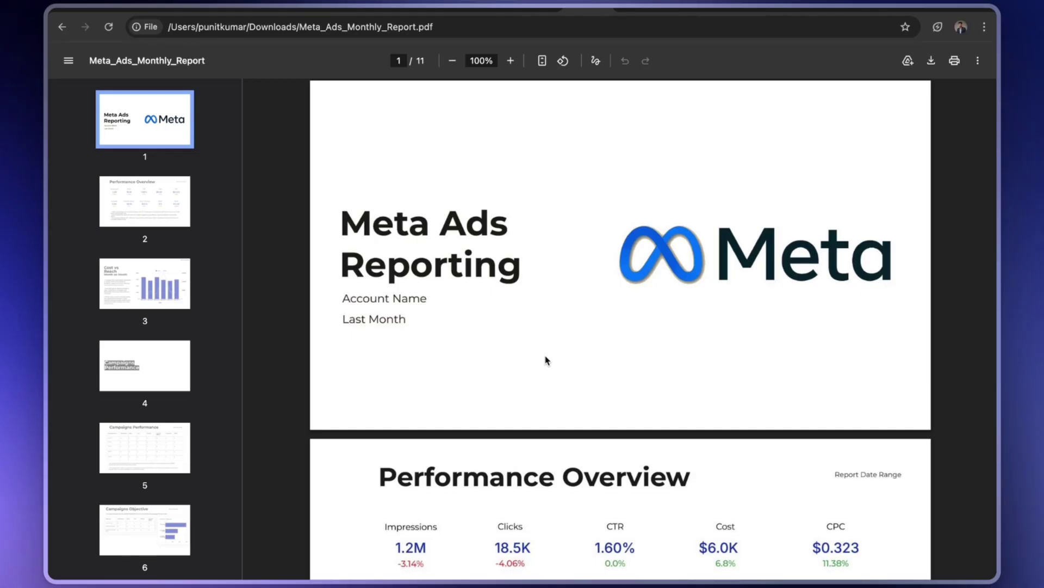
scroll(547, 360, "down", 7)
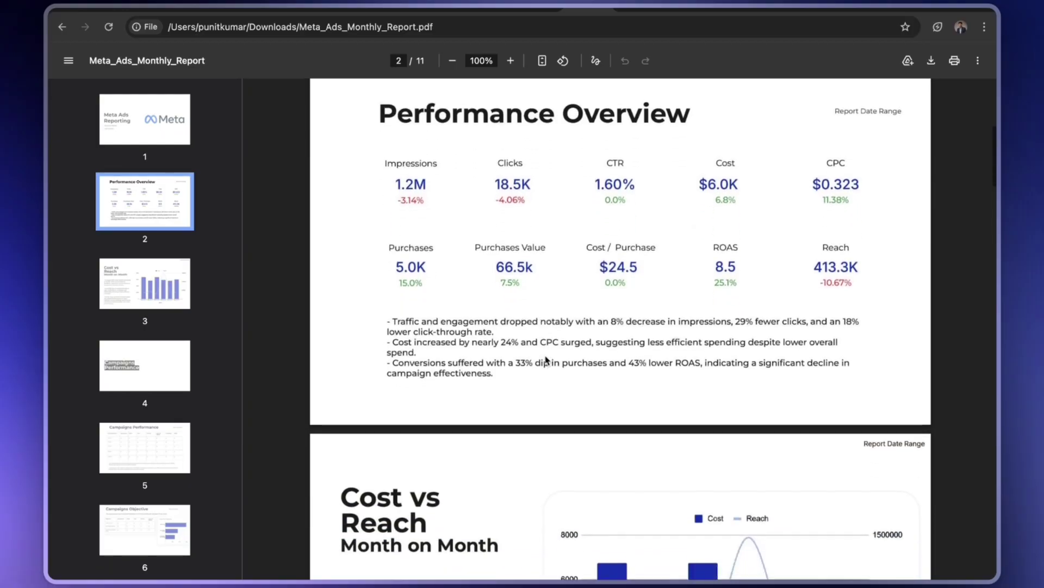
scroll(547, 360, "down", 1)
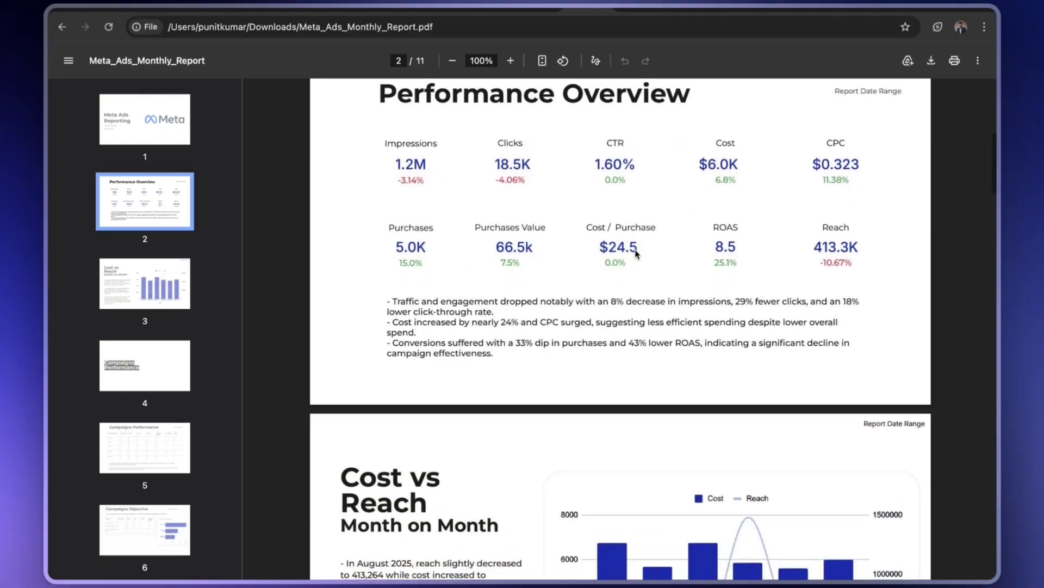
scroll(541, 354, "down", 6)
scroll(541, 355, "down", 20)
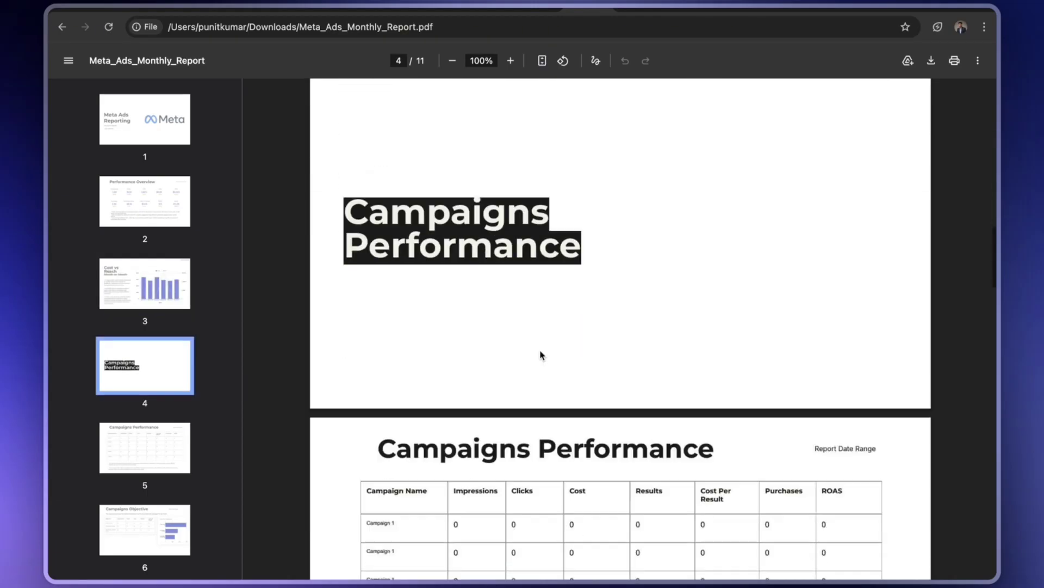
scroll(541, 354, "down", 10)
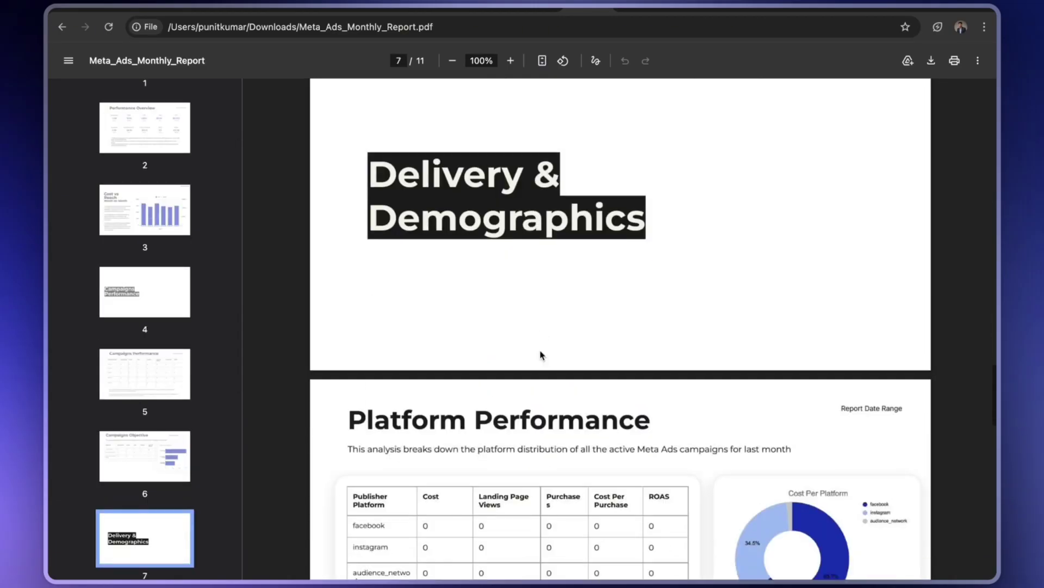
scroll(541, 355, "down", 2)
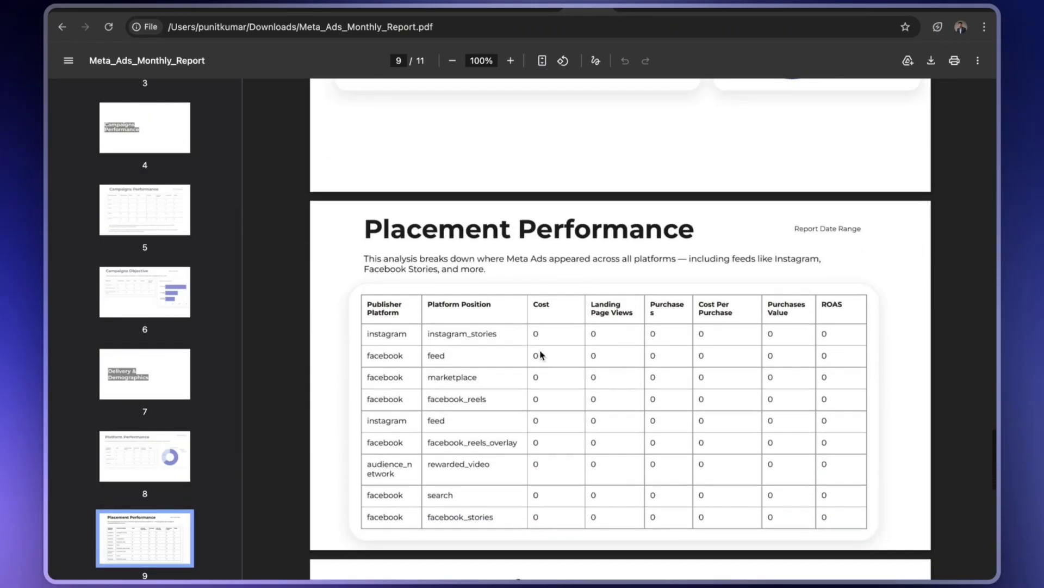
scroll(541, 355, "down", 10)
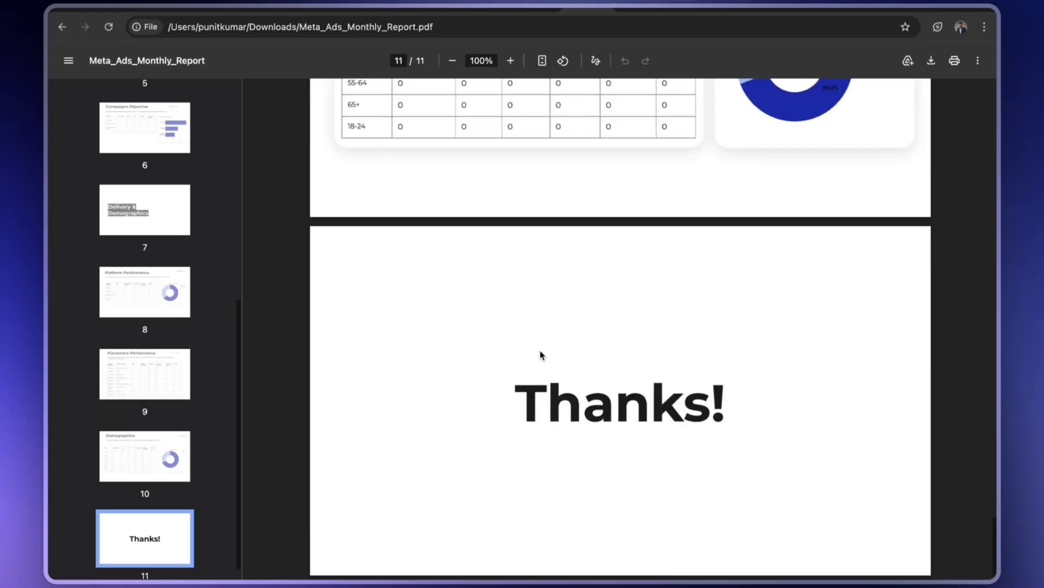
scroll(540, 355, "up", 20)
scroll(540, 355, "up", 20)
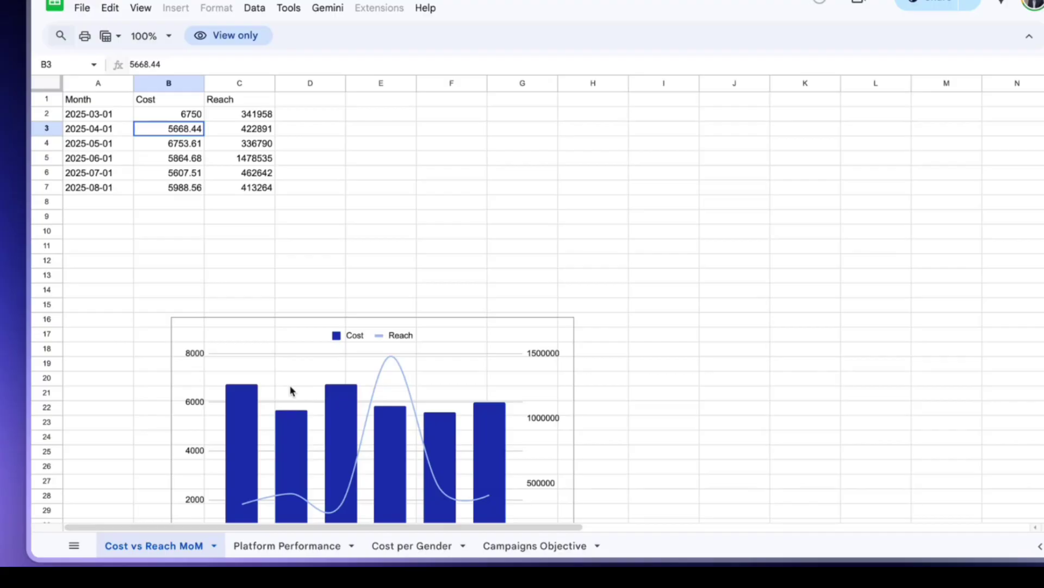
Review the data and charts in the report spreadsheet's Cost vs Reach MoM, Platform Performance, Cost per Gender and Campaigns Objective sheets
scroll(291, 387, "down", 10)
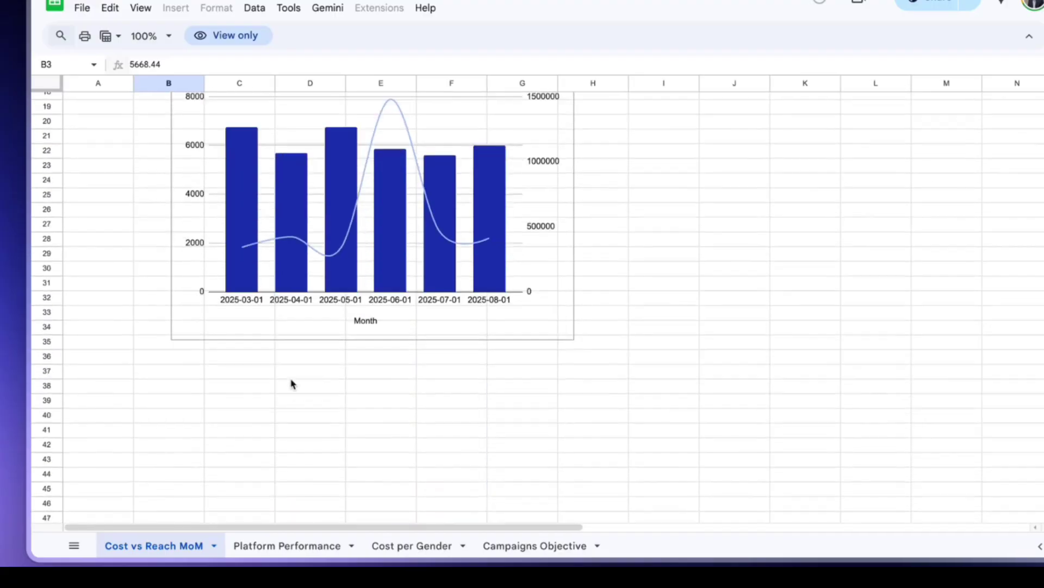
left_click(274, 547)
left_click(415, 547)
left_click(523, 547)
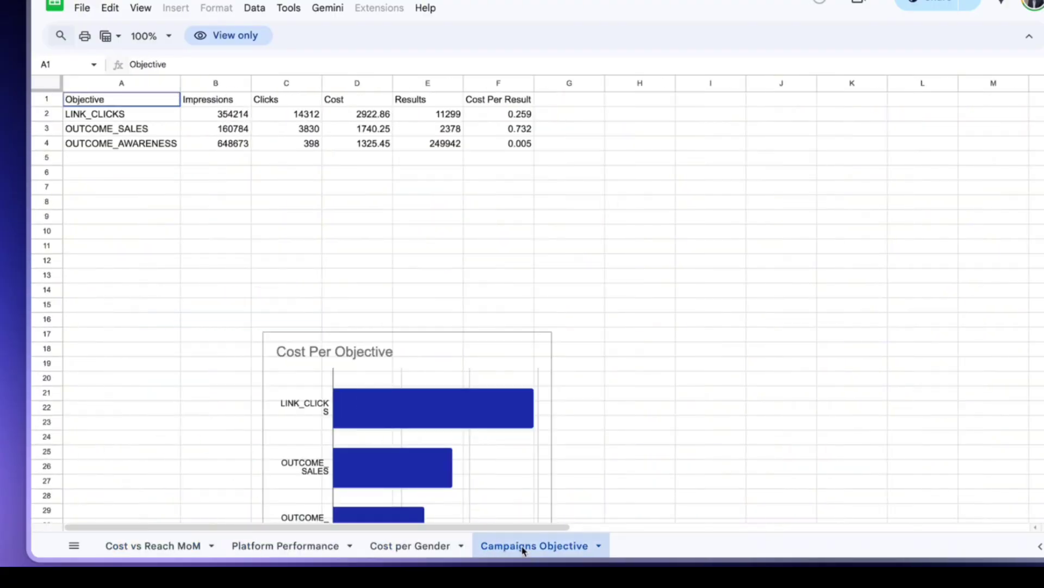
left_click(166, 546)
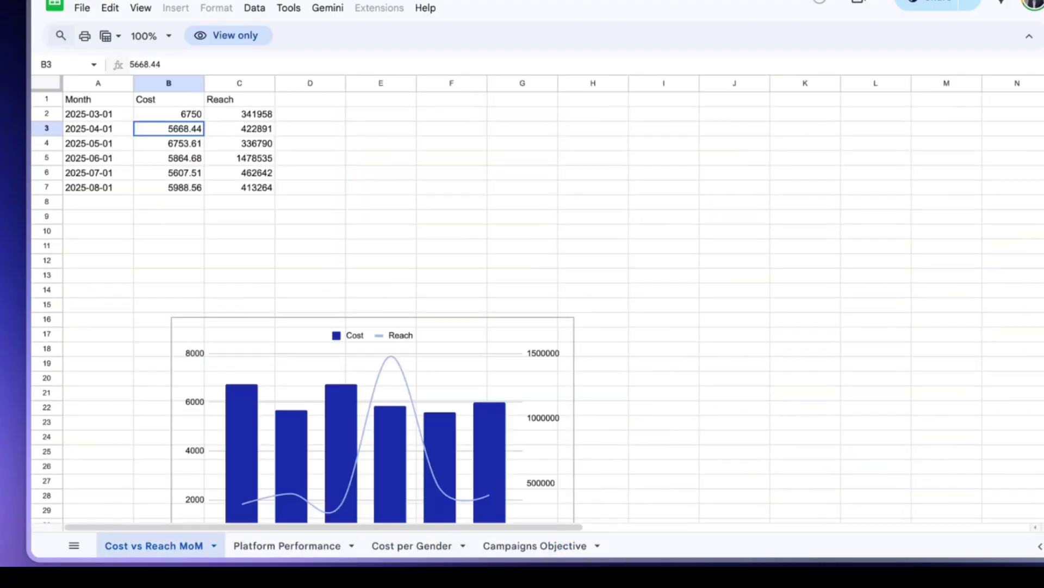
left_click(286, 547)
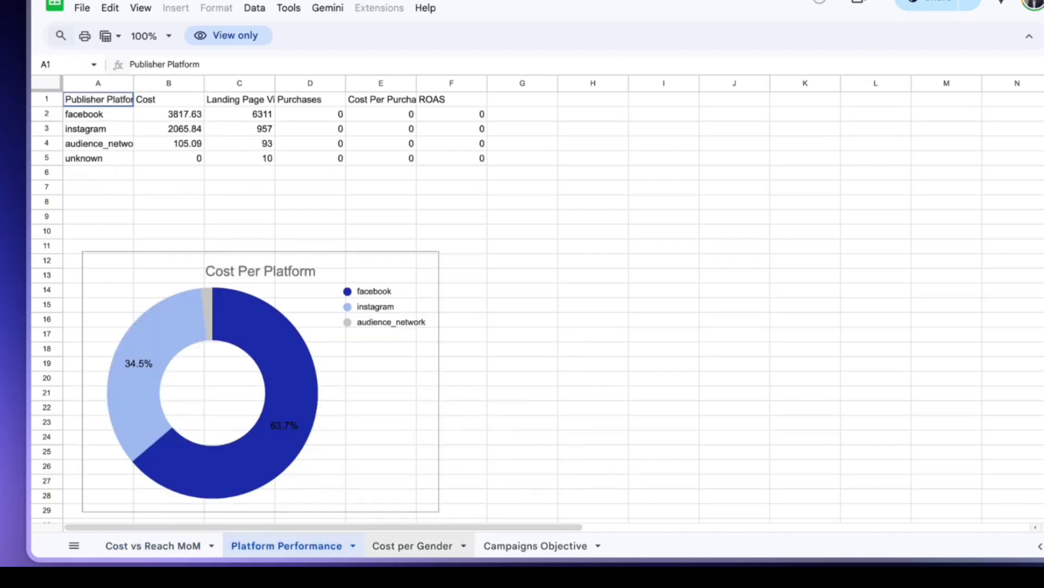
left_click(511, 548)
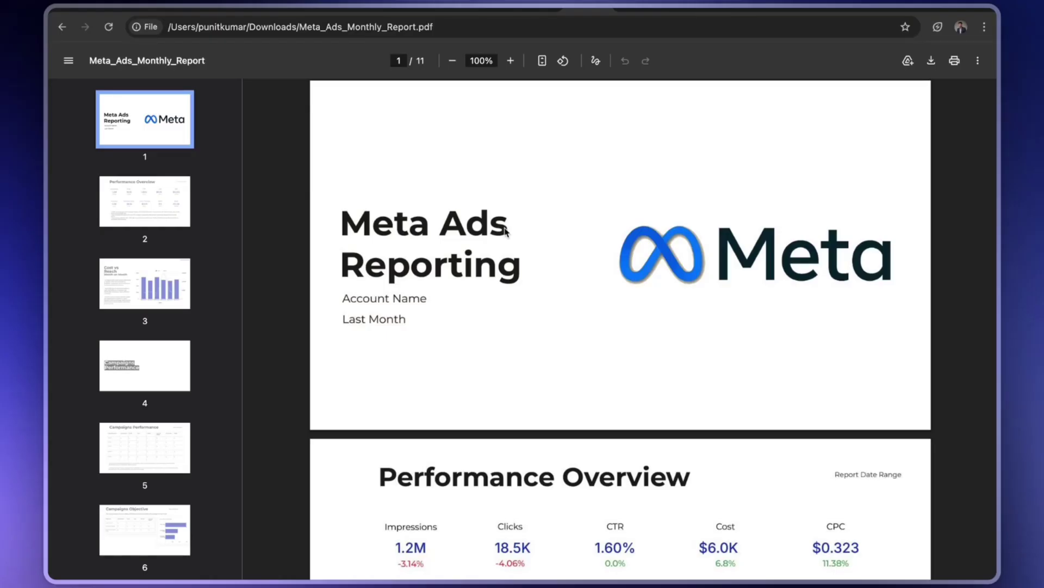
Go back to the Meta_Ads_Monthly_Report PDF and skim its campaign performance and objective pages
scroll(505, 231, "down", 20)
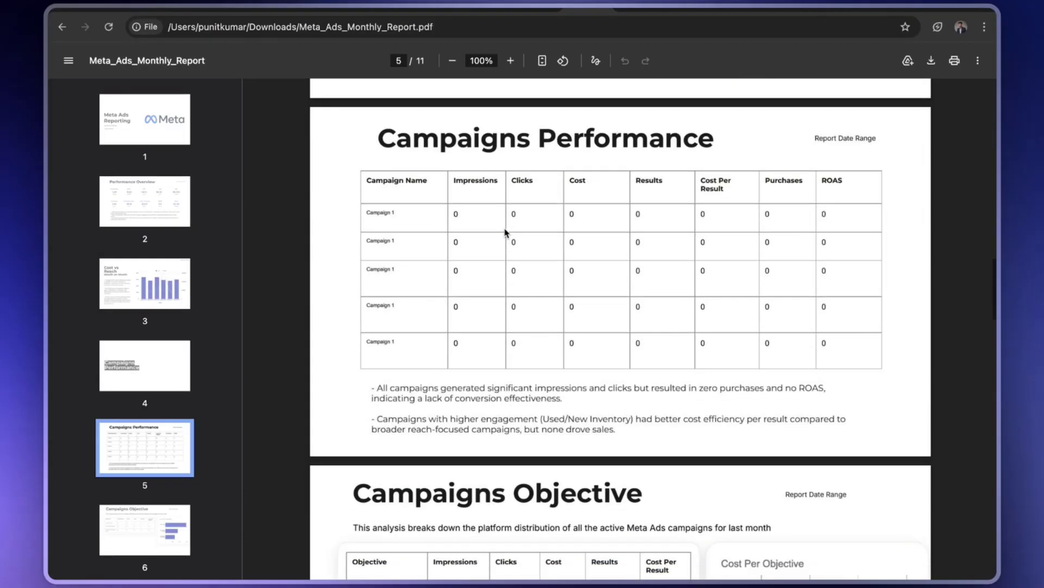
scroll(504, 231, "down", 15)
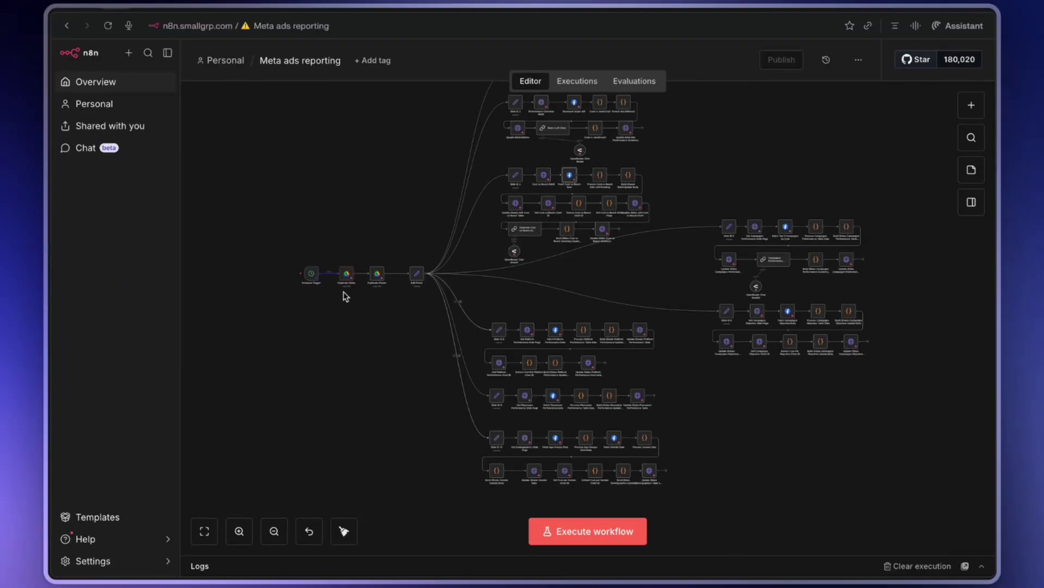
In n8n's Meta ads reporting workflow, examine the schedule trigger, the Slides and Sheets duplication nodes, and the Slide ID 1 to 3 branches
scroll(343, 292, "up", 5)
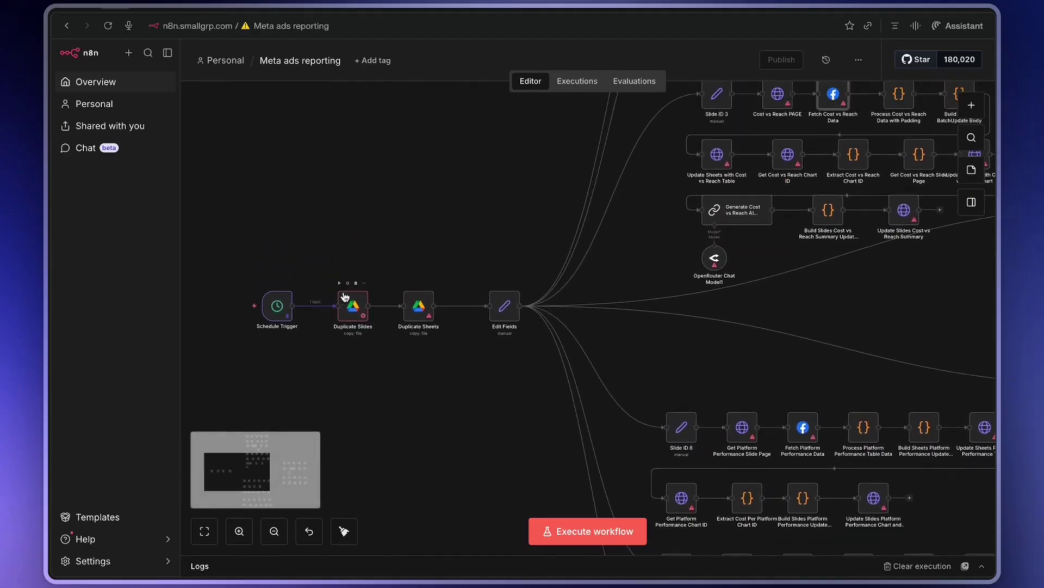
scroll(359, 307, "right", 4)
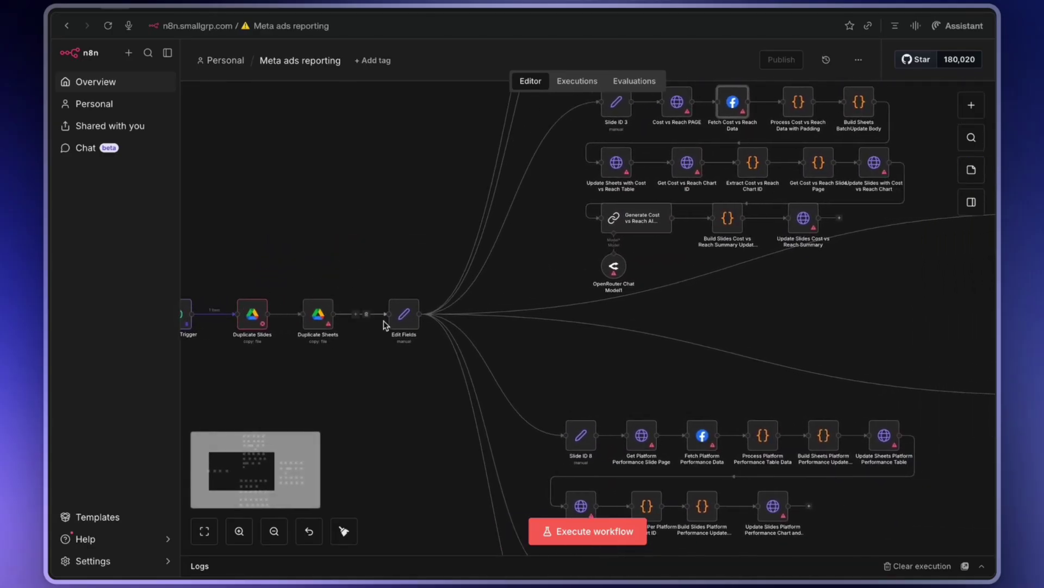
scroll(385, 324, "up", 5)
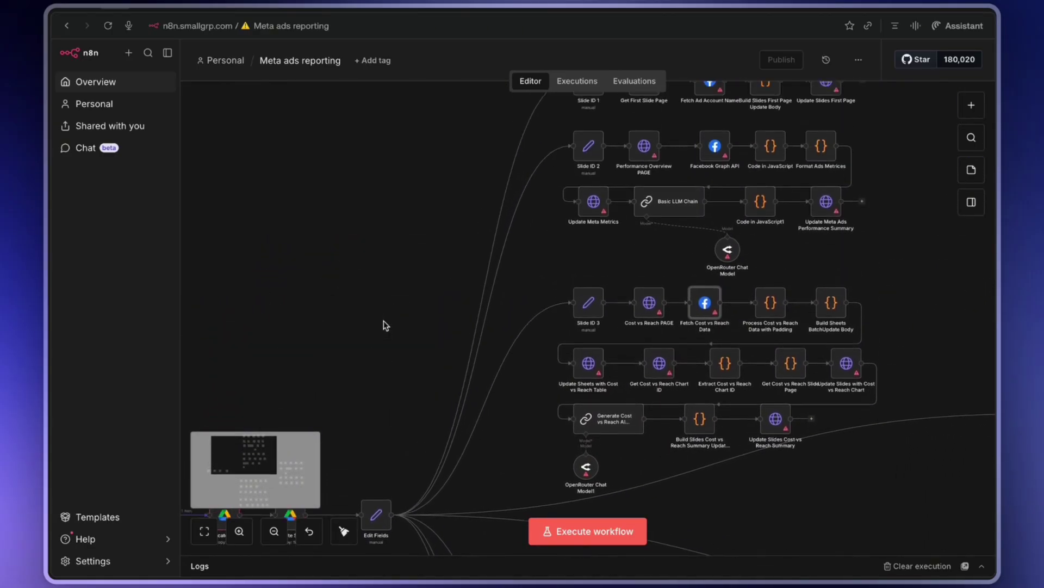
scroll(384, 326, "up", 3)
scroll(384, 325, "right", 4)
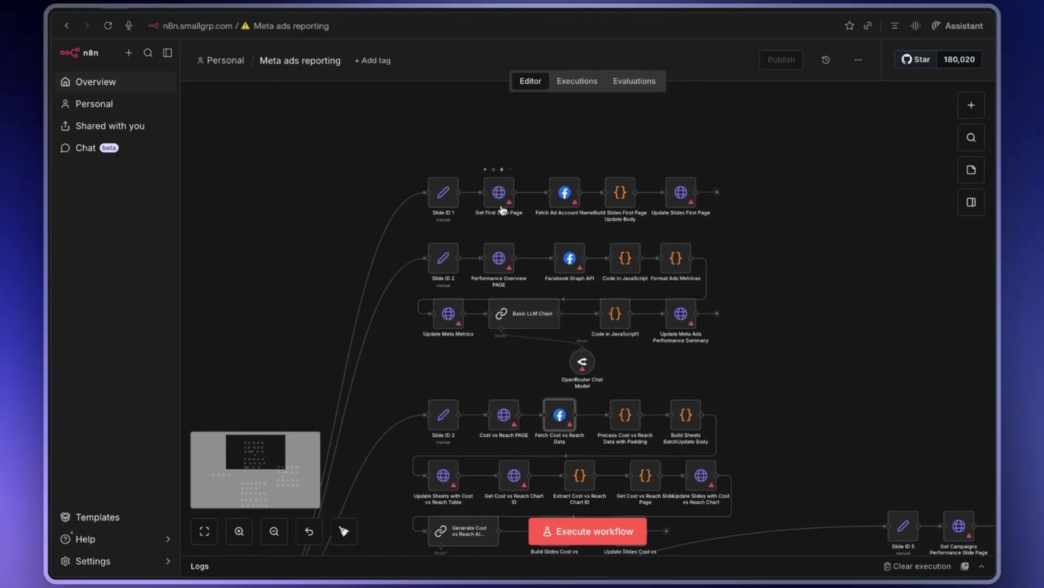
scroll(501, 210, "up", 5)
scroll(504, 180, "down", 1)
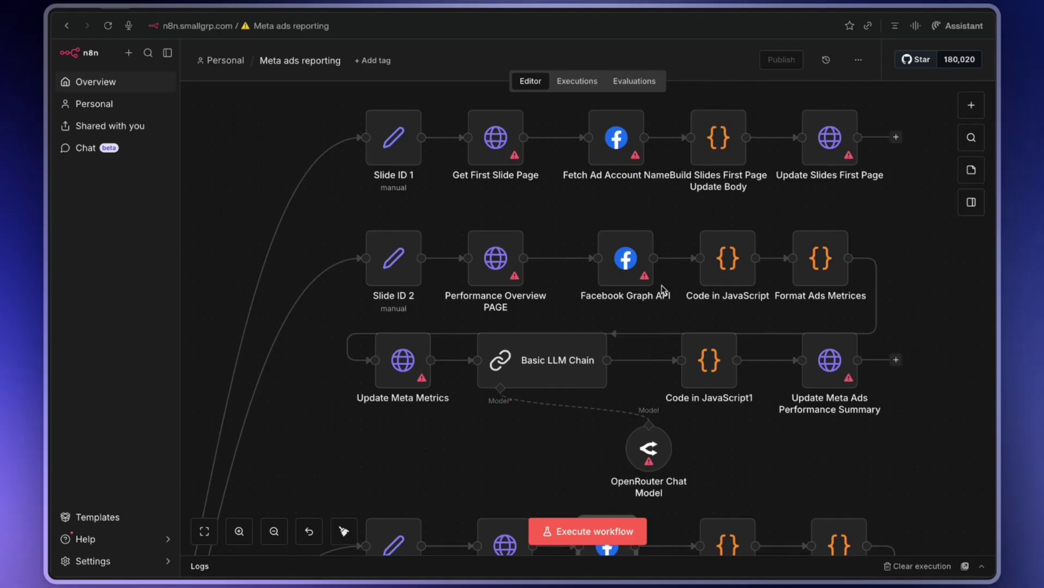
scroll(578, 294, "down", 1)
scroll(397, 401, "down", 2)
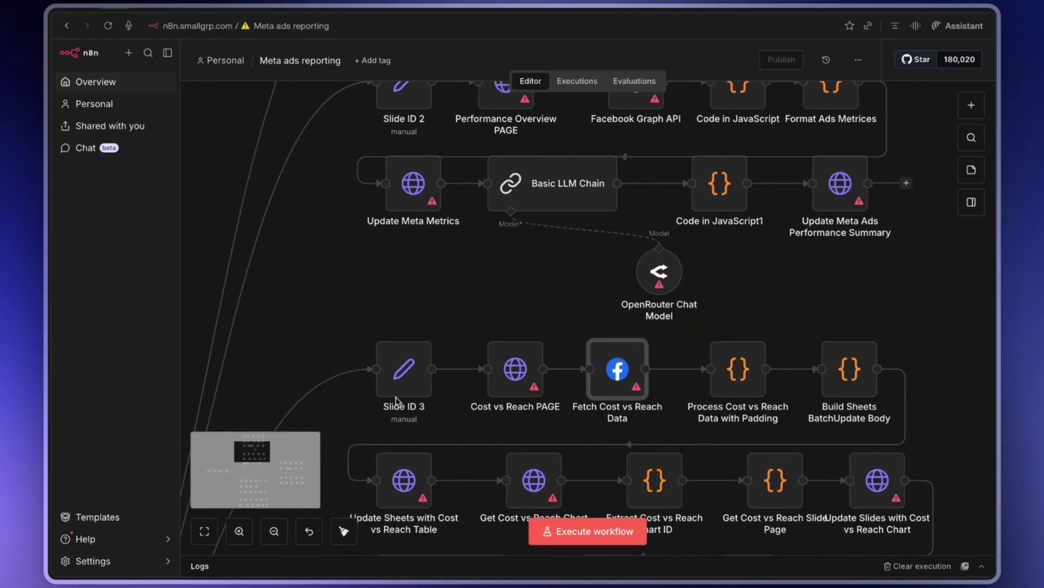
scroll(468, 430, "down", 2)
scroll(443, 467, "down", 3)
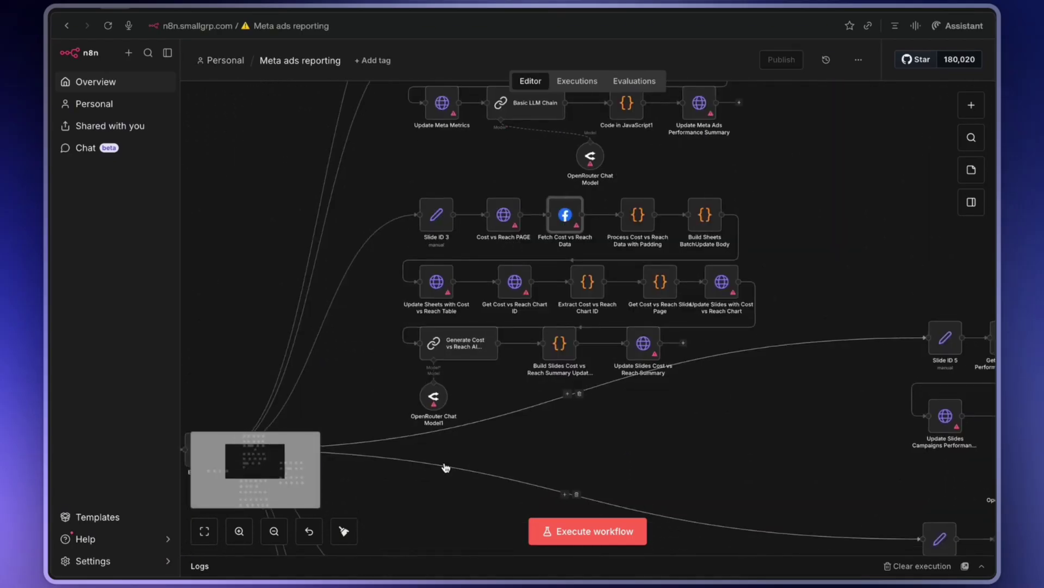
Examine the campaign performance and campaign objective branches starting at Slide ID 5 and Slide ID 6
scroll(446, 467, "right", 6)
scroll(446, 467, "down", 3)
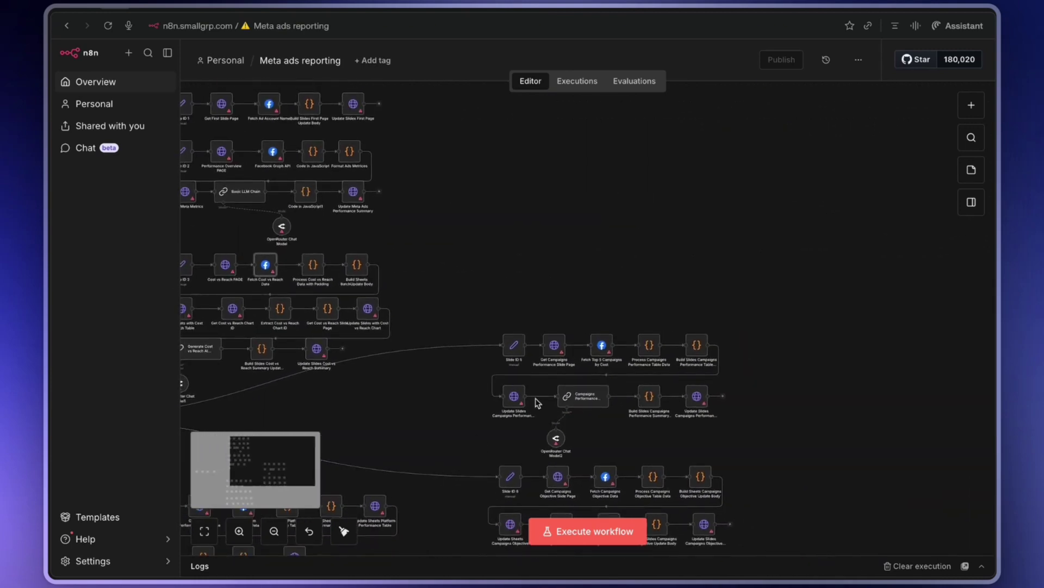
scroll(536, 403, "up", 4)
scroll(591, 330, "down", 4)
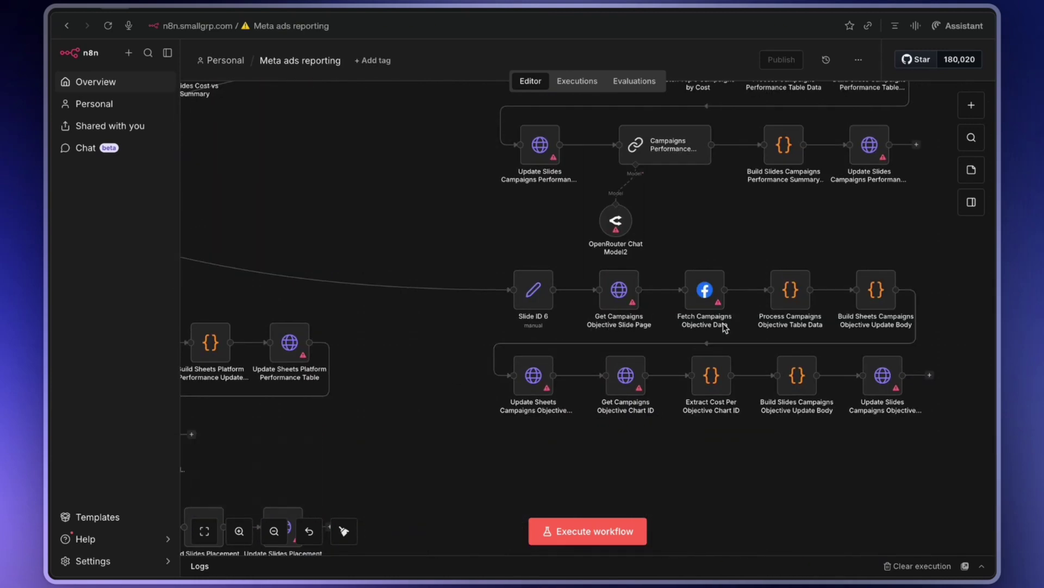
scroll(744, 394, "down", 3)
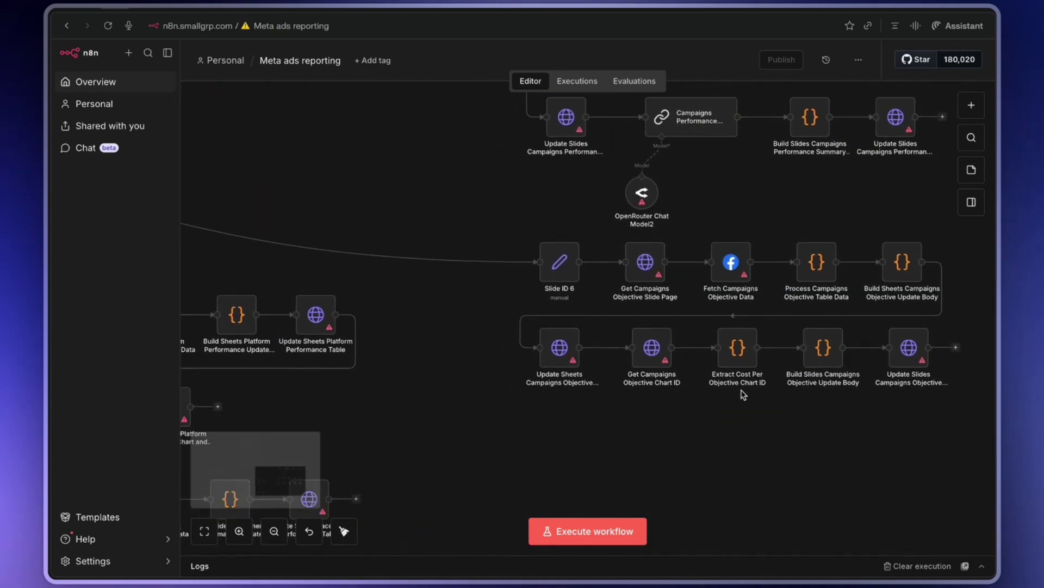
Examine the platform, placement and demographics branches at Slide ID 8, 9 and 10, ending with an overview of the whole workflow
scroll(741, 392, "left", 4)
scroll(423, 327, "up", 5)
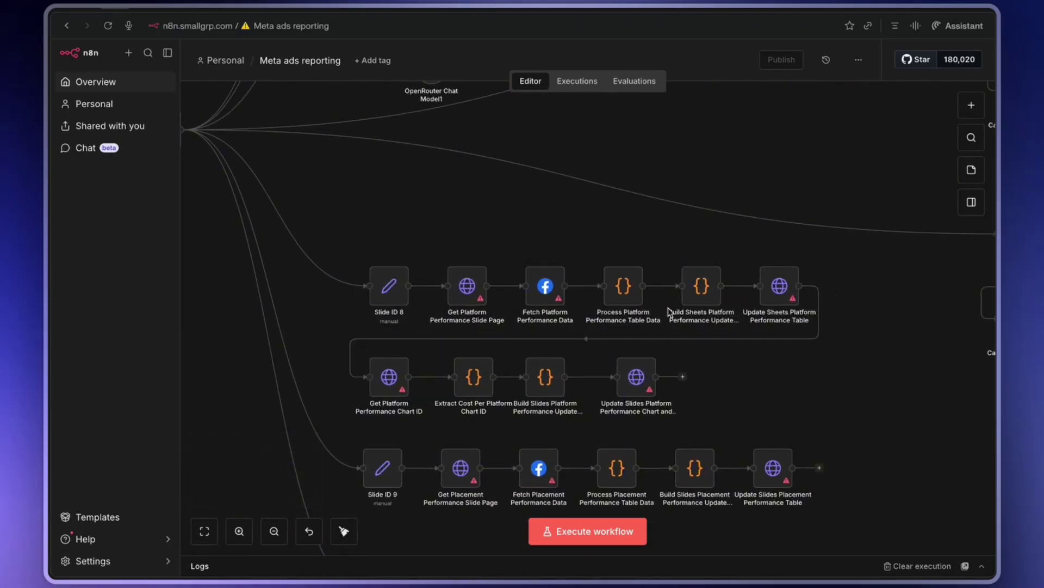
scroll(793, 298, "down", 5)
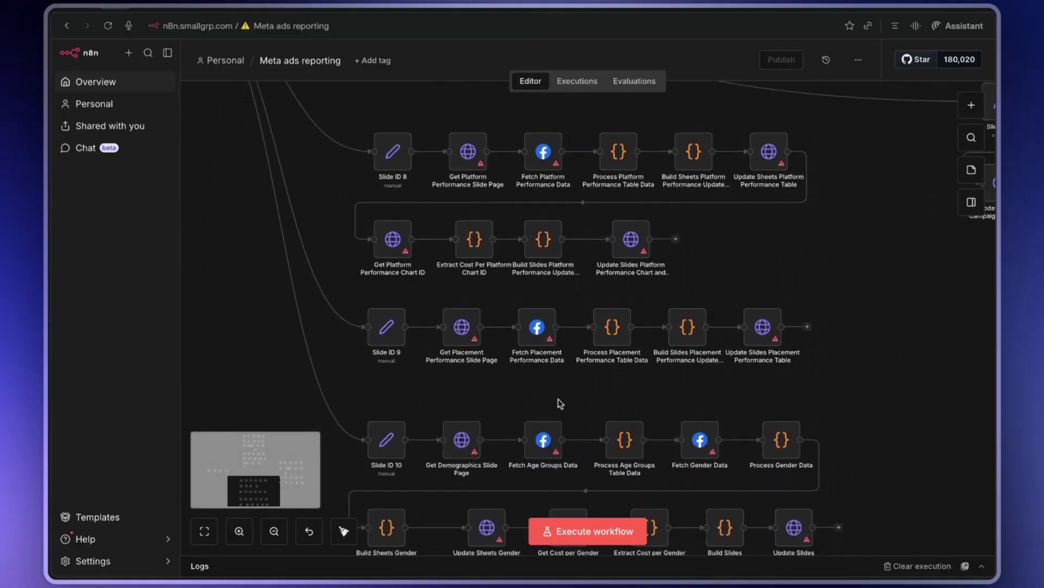
scroll(633, 393, "down", 4)
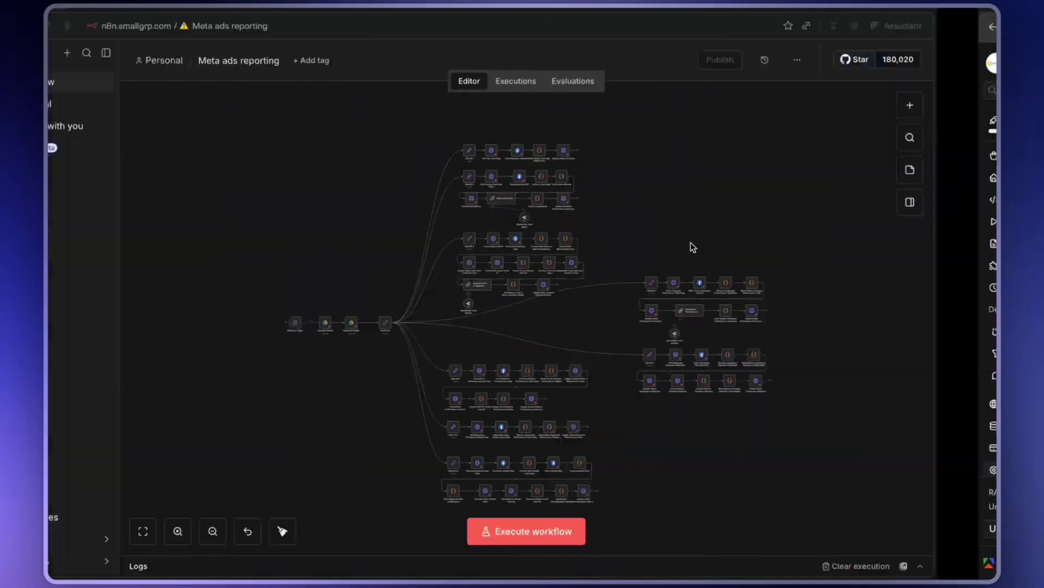